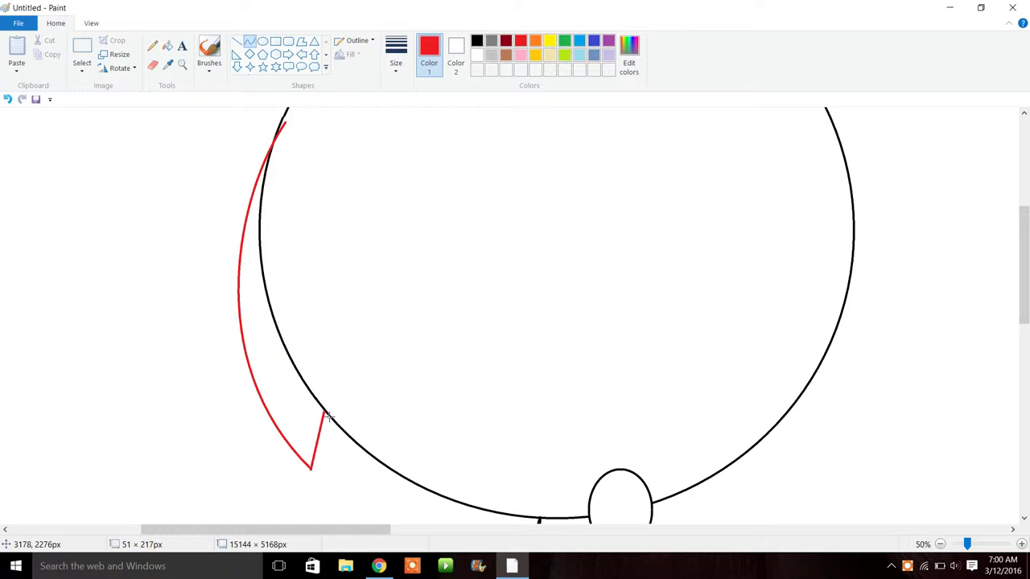
Bend the short red line back to the circle's lower-left edge and draw a curved second tuft edge sweeping below the circle.
{"action": "scroll", "coordinate": [881, 350], "scroll_direction": "down", "scroll_amount": 1}
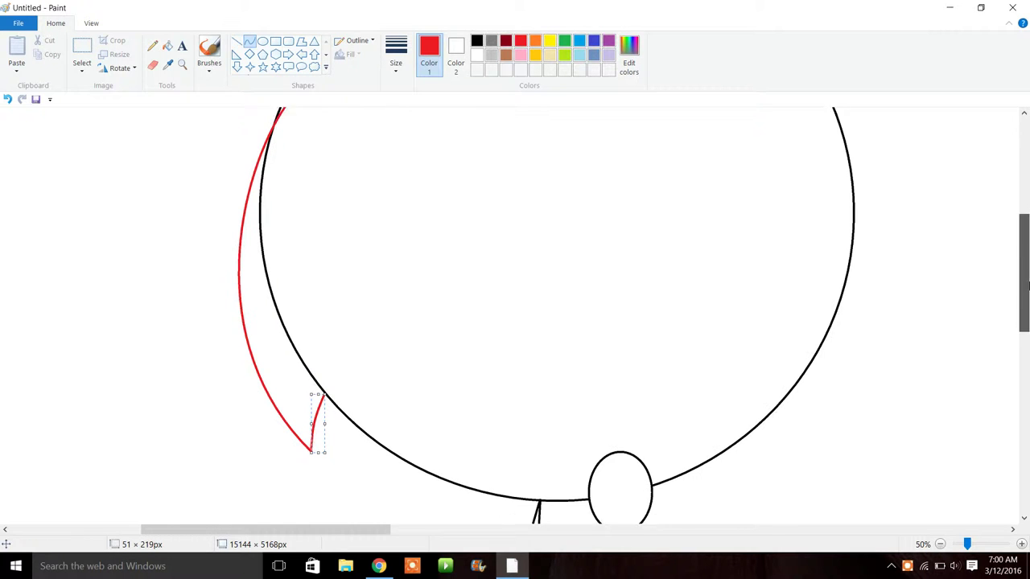
{"action": "left_click", "coordinate": [362, 412]}
{"action": "mouse_move", "coordinate": [328, 383]}
{"action": "left_mouse_down"}
{"action": "mouse_move", "coordinate": [419, 501]}
{"action": "mouse_move", "coordinate": [467, 513]}
{"action": "left_mouse_up"}
{"action": "left_click_drag", "start_coordinate": [334, 418], "coordinate": [377, 519]}
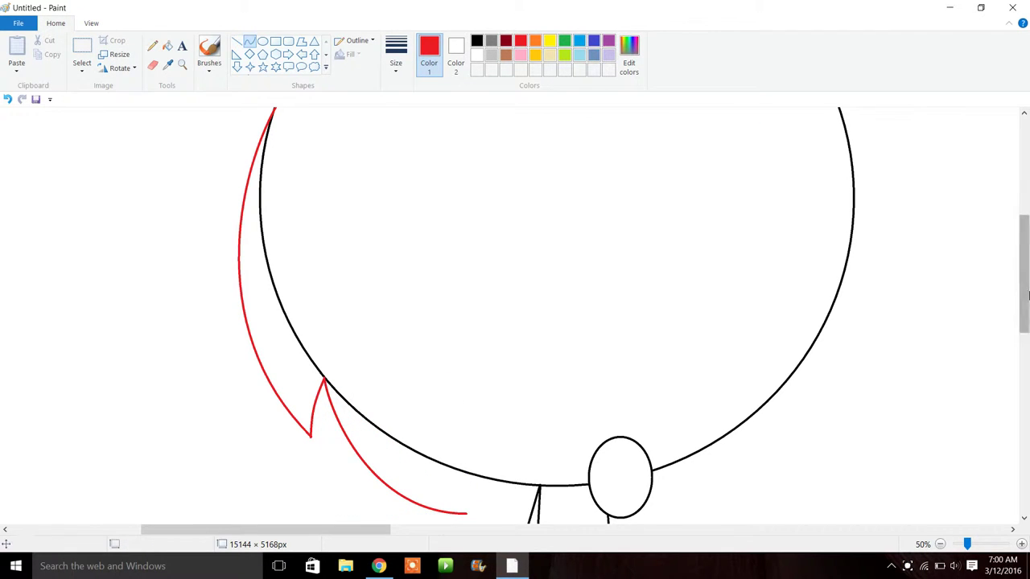
Draw a red S-shaped curve from the second tuft's lower tip diagonally up into the circle.
{"action": "scroll", "coordinate": [1025, 274], "scroll_direction": "up", "scroll_amount": 1}
{"action": "scroll", "coordinate": [1027, 226], "scroll_direction": "down", "scroll_amount": 1}
{"action": "scroll", "coordinate": [1027, 225], "scroll_direction": "down", "scroll_amount": 1}
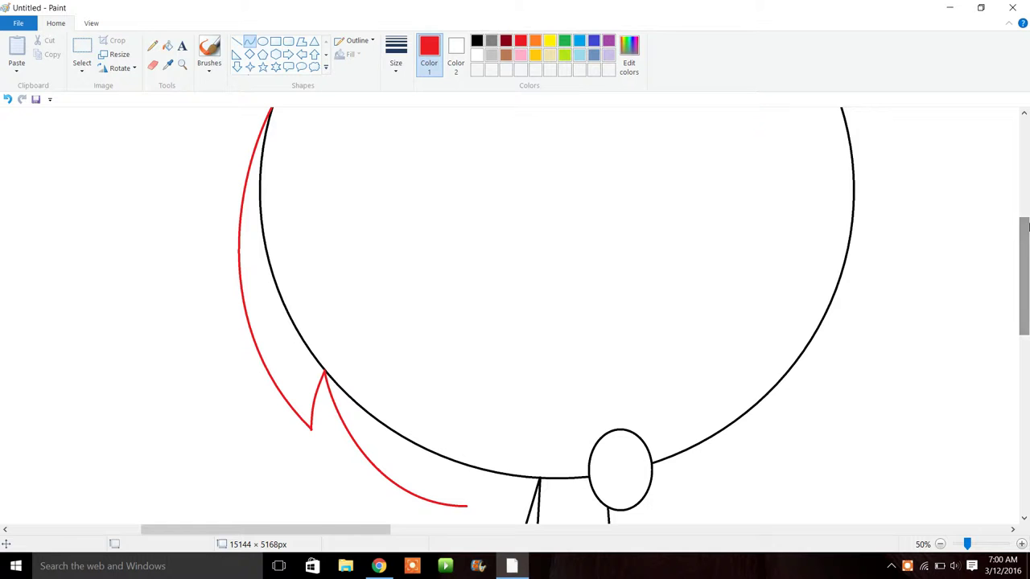
{"action": "left_click_drag", "start_coordinate": [471, 510], "coordinate": [688, 225]}
{"action": "left_click_drag", "start_coordinate": [576, 362], "coordinate": [395, 407]}
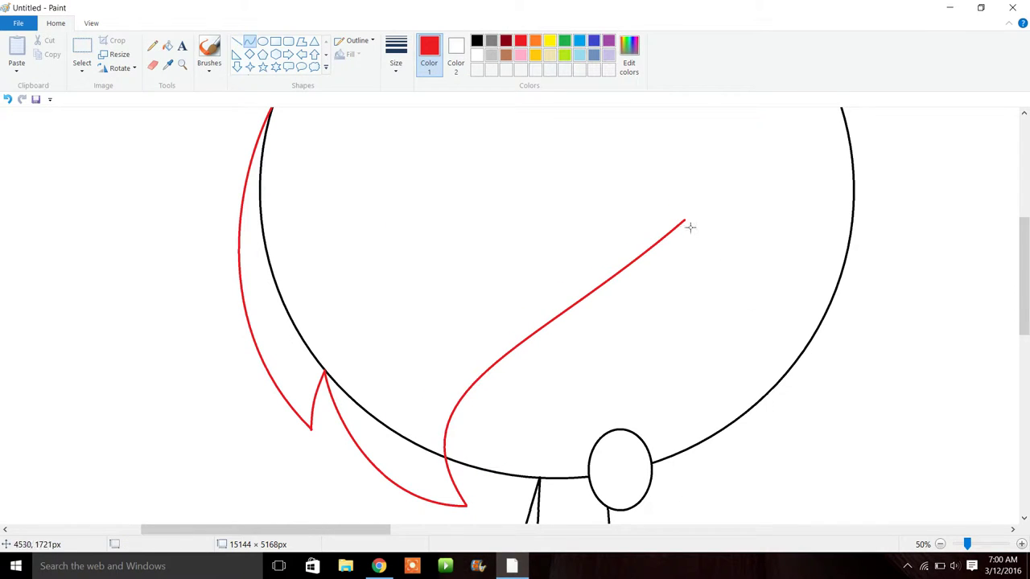
Draw a short red hook off the diagonal curve, a rising curve from it, and a connector about 153 × 283 px to the circle's right edge.
{"action": "left_click_drag", "start_coordinate": [609, 301], "coordinate": [798, 259]}
{"action": "left_click_drag", "start_coordinate": [708, 289], "coordinate": [659, 310]}
{"action": "left_click", "coordinate": [775, 293]}
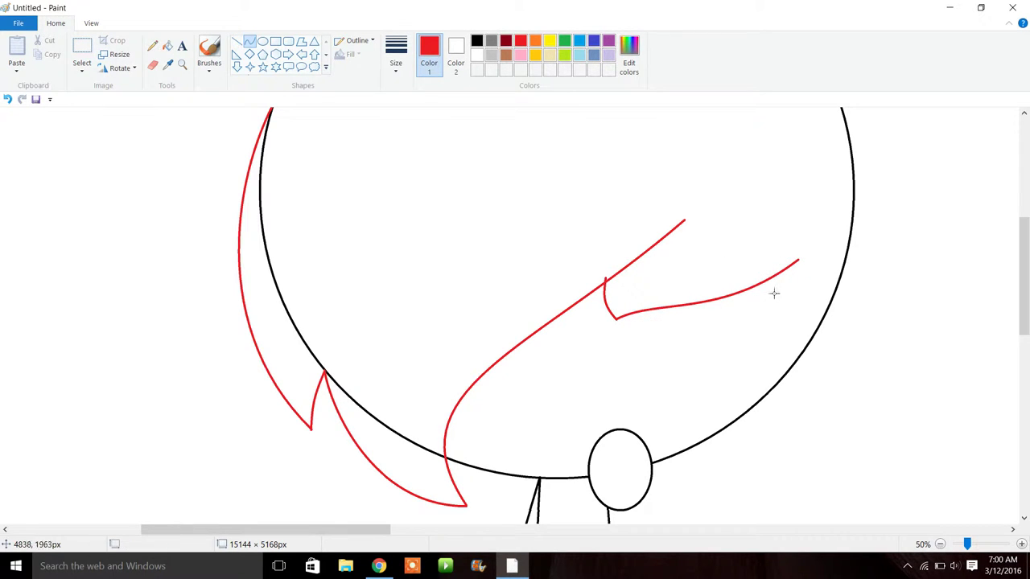
{"action": "left_click_drag", "start_coordinate": [761, 282], "coordinate": [803, 357]}
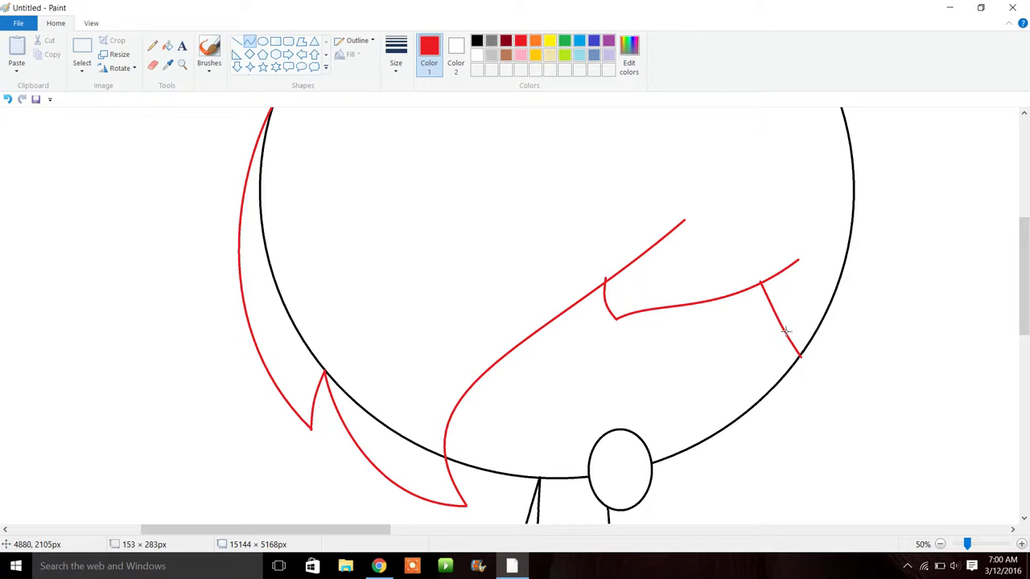
Fill the left tuft black and then white to remove the circle's arc inside it, and recolour the red outlines black.
{"action": "left_click", "coordinate": [167, 46]}
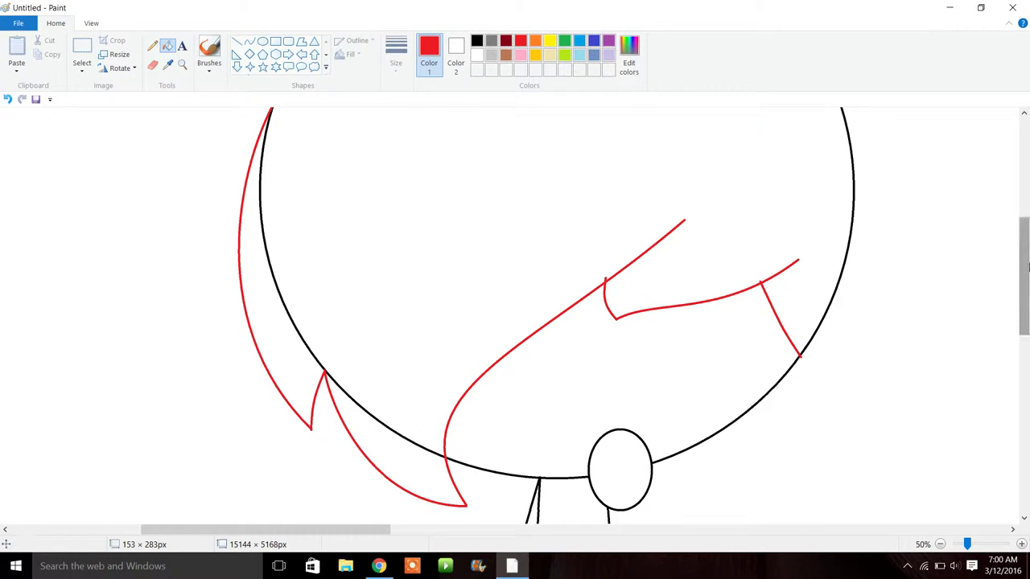
{"action": "left_click_drag", "start_coordinate": [1028, 261], "coordinate": [1028, 237]}
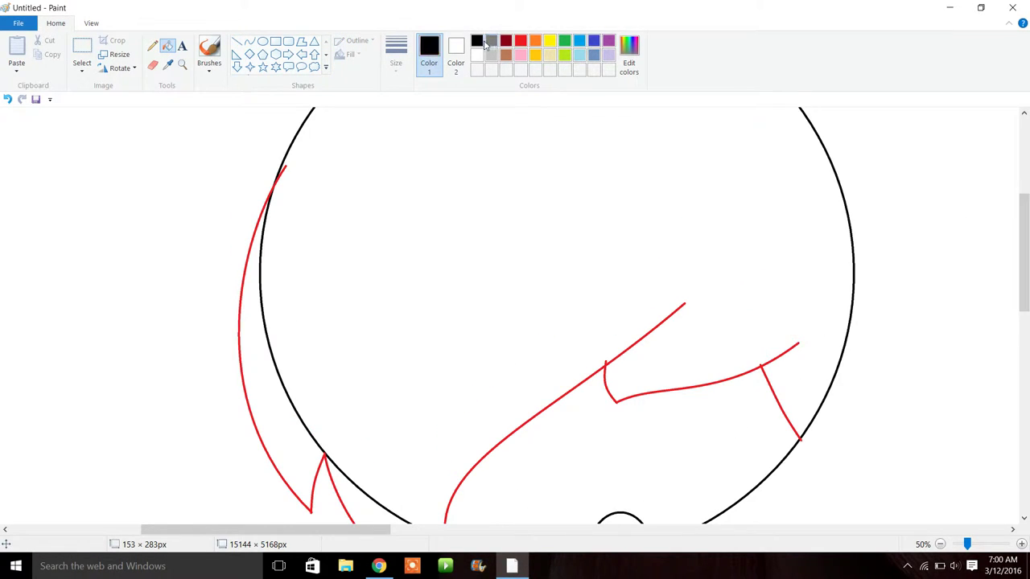
{"action": "left_click", "coordinate": [255, 388]}
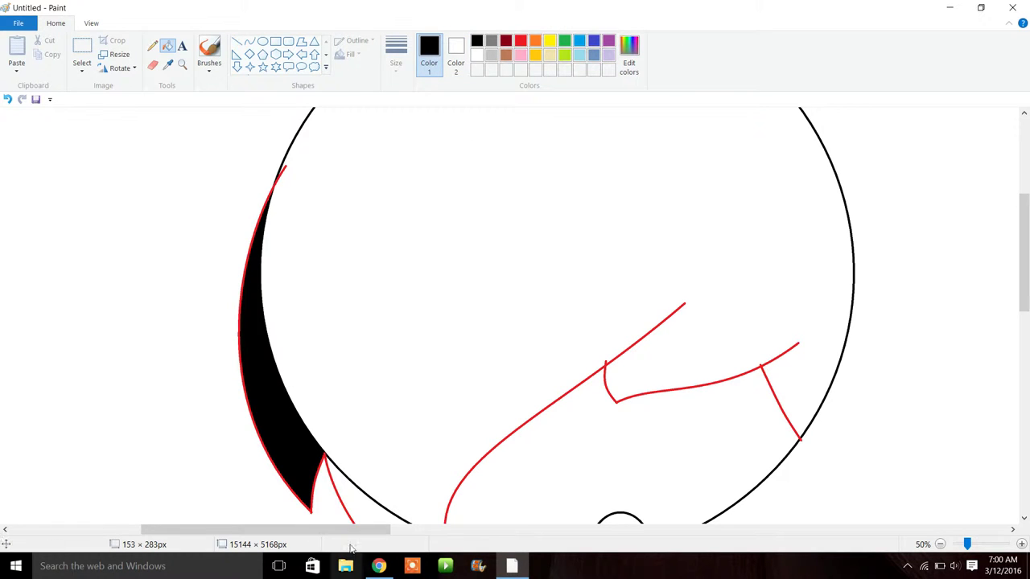
{"action": "left_click", "coordinate": [477, 55]}
{"action": "left_click", "coordinate": [285, 428]}
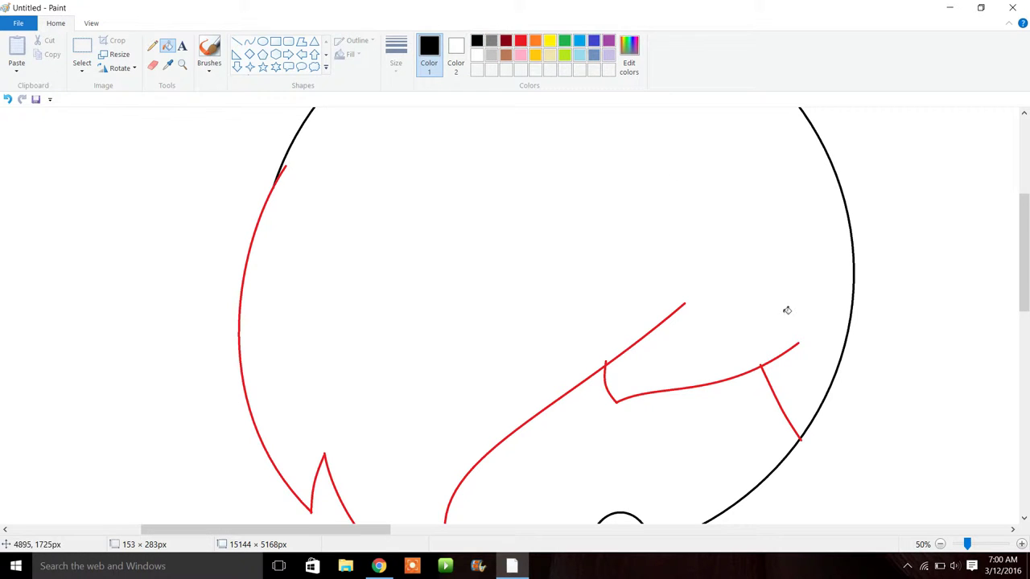
{"action": "left_click", "coordinate": [609, 367]}
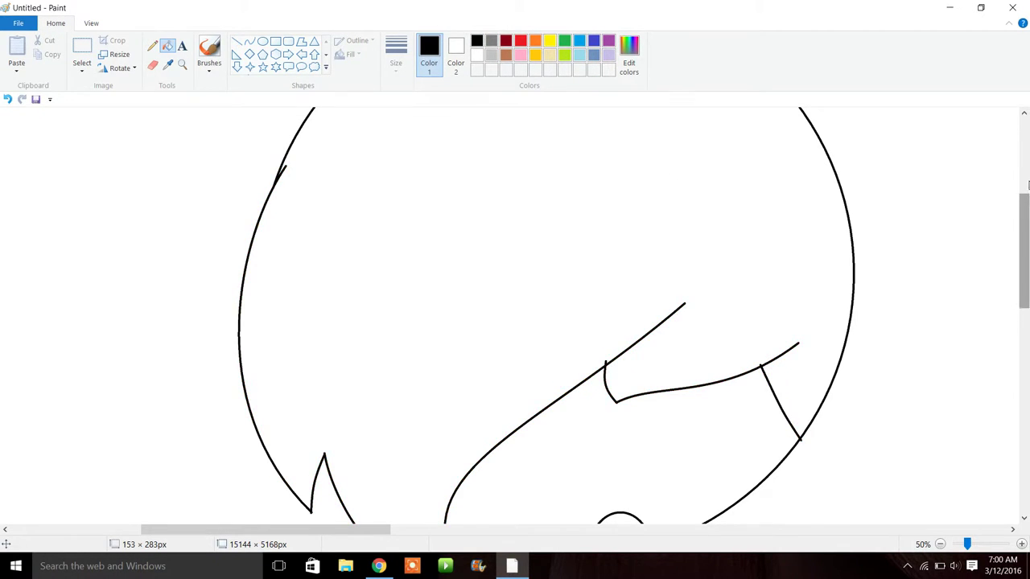
Switch to the Curve tool with red as the drawing colour for work around the circle's upper part.
{"action": "scroll", "coordinate": [515, 314], "scroll_direction": "up", "scroll_amount": 5}
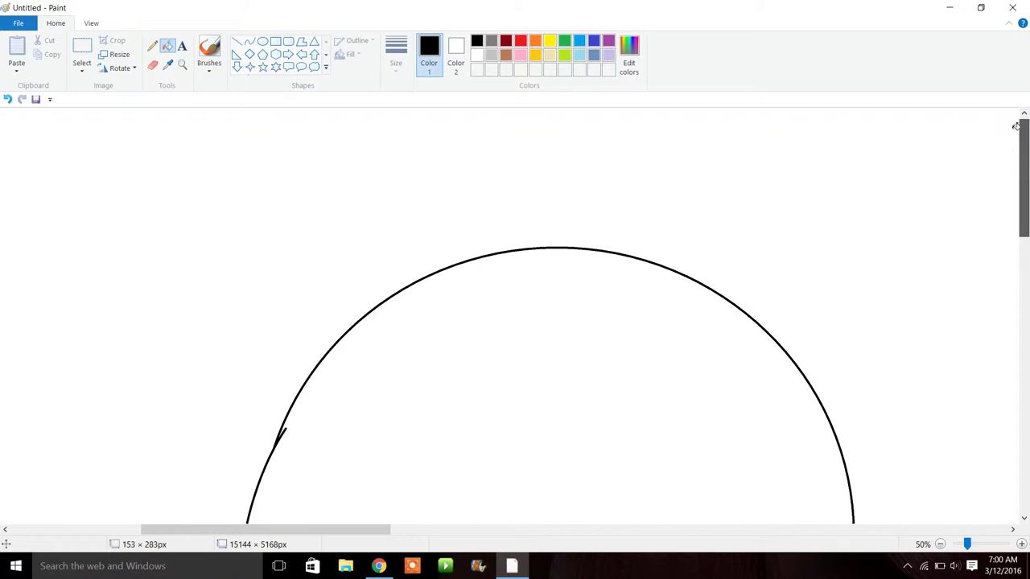
{"action": "left_click", "coordinate": [250, 41]}
{"action": "left_click", "coordinate": [521, 42]}
{"action": "left_click_drag", "start_coordinate": [677, 371], "coordinate": [788, 246]}
{"action": "left_click_drag", "start_coordinate": [738, 306], "coordinate": [702, 322]}
{"action": "left_click", "coordinate": [702, 322]}
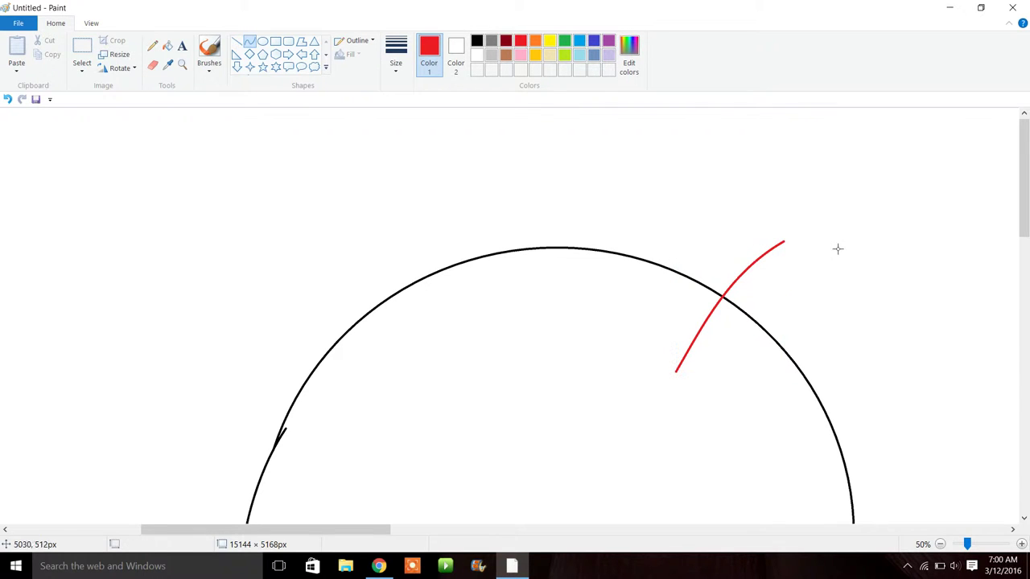
{"action": "left_click_drag", "start_coordinate": [799, 298], "coordinate": [835, 386]}
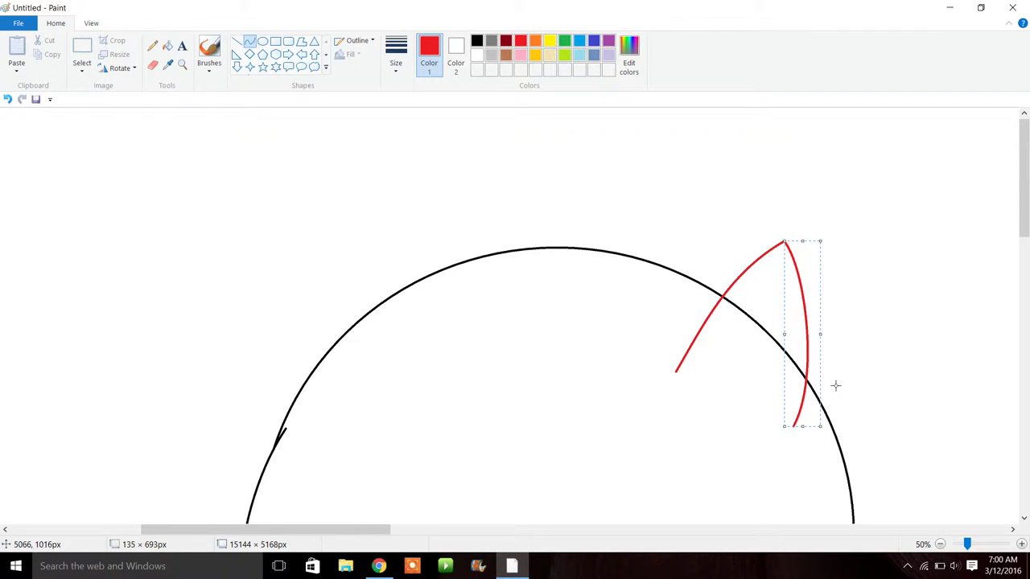
{"action": "left_click", "coordinate": [8, 99]}
{"action": "left_click", "coordinate": [7, 99]}
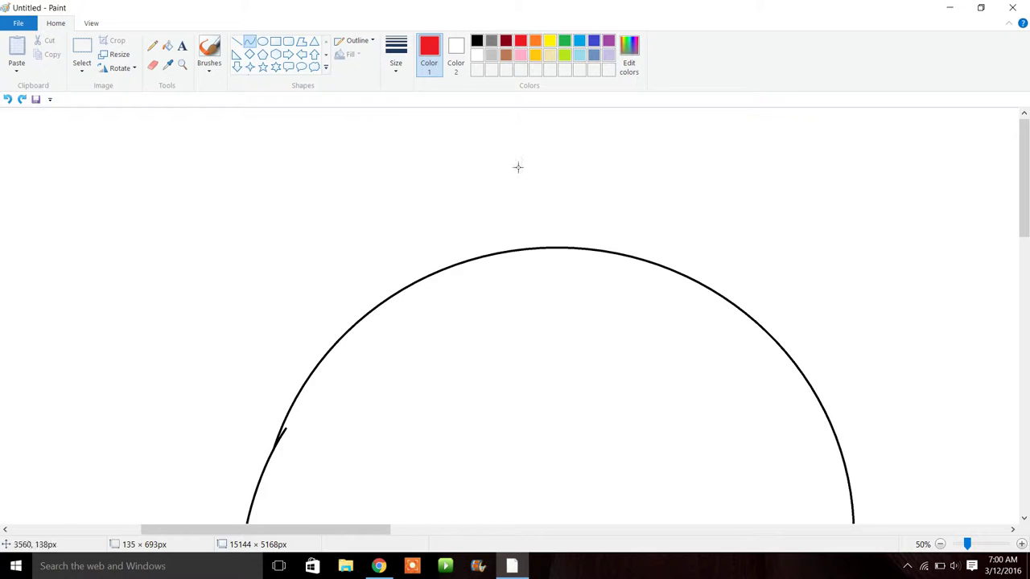
Draw the ear's upper edge as a red S-shaped curve crossing the circle's upper-right arc and ending in a point outside it.
{"action": "left_click", "coordinate": [182, 64]}
{"action": "left_click", "coordinate": [797, 326]}
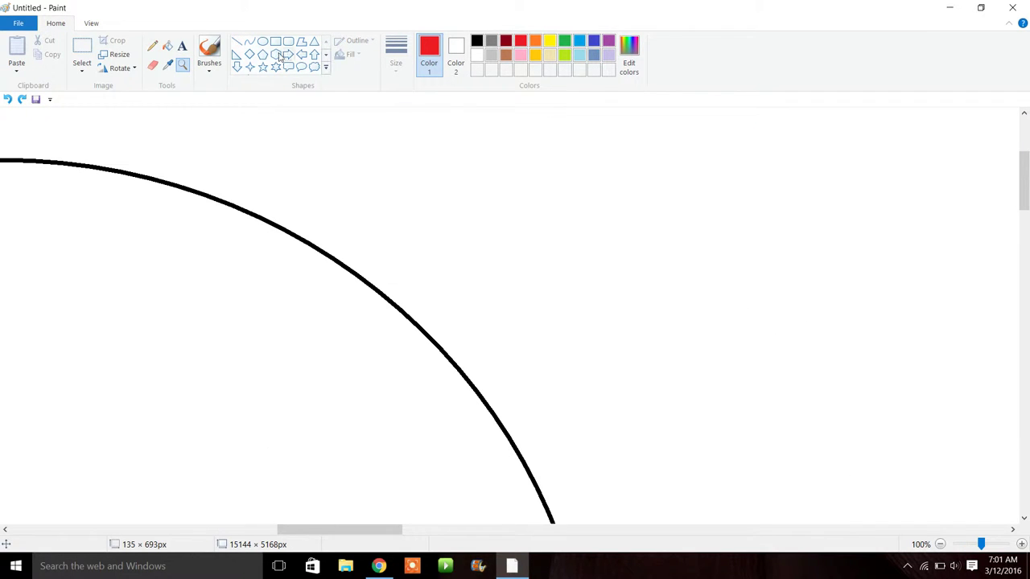
{"action": "left_click", "coordinate": [251, 42]}
{"action": "left_click_drag", "start_coordinate": [226, 380], "coordinate": [528, 111]}
{"action": "left_click_drag", "start_coordinate": [462, 211], "coordinate": [528, 209]}
{"action": "left_click", "coordinate": [538, 206]}
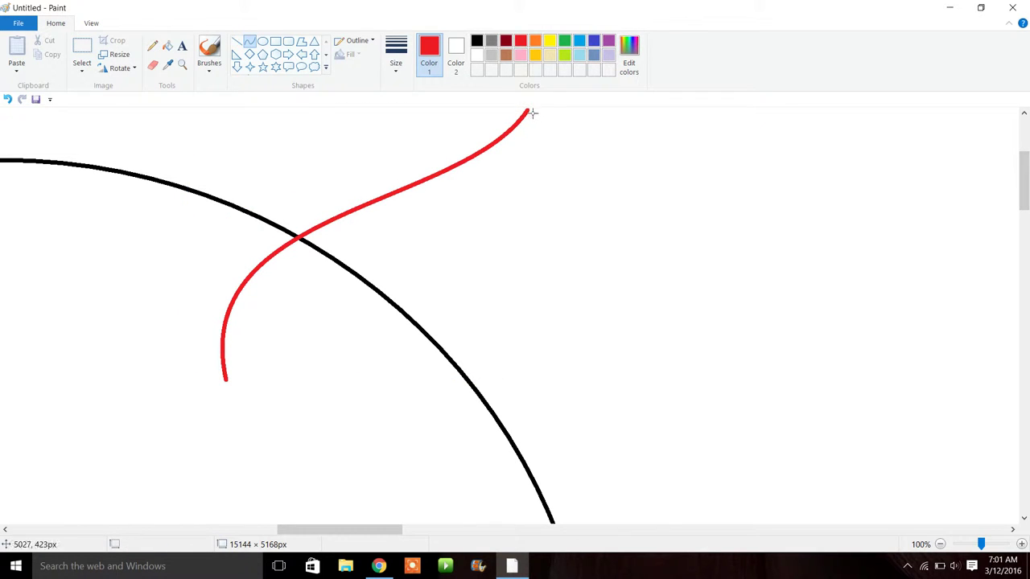
{"action": "left_click_drag", "start_coordinate": [528, 110], "coordinate": [539, 503]}
{"action": "left_click_drag", "start_coordinate": [555, 426], "coordinate": [650, 459]}
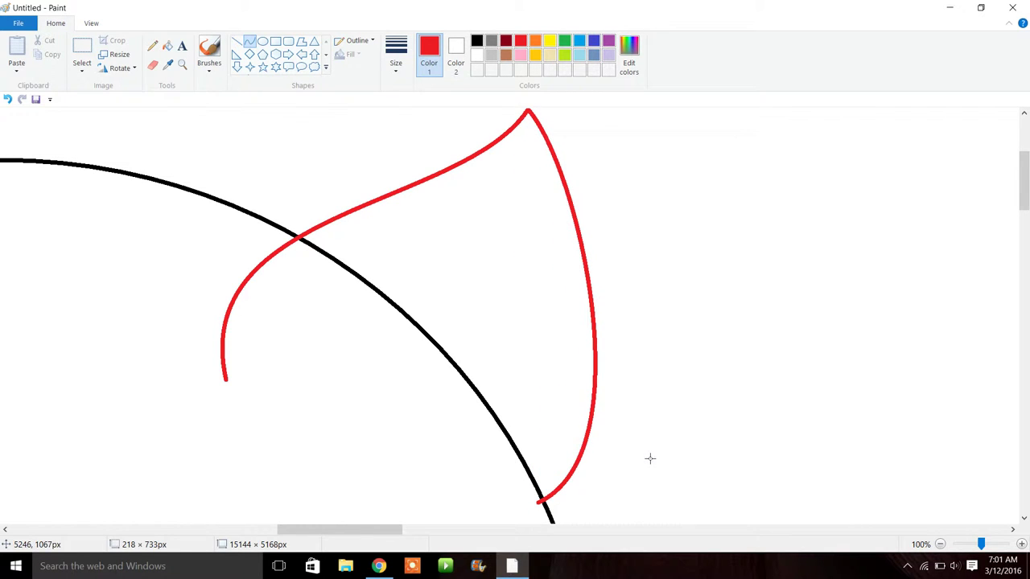
{"action": "mouse_move", "coordinate": [1027, 170]}
{"action": "left_mouse_down"}
{"action": "mouse_move", "coordinate": [1027, 153]}
{"action": "mouse_move", "coordinate": [1027, 207]}
{"action": "mouse_move", "coordinate": [1027, 190]}
{"action": "left_mouse_up"}
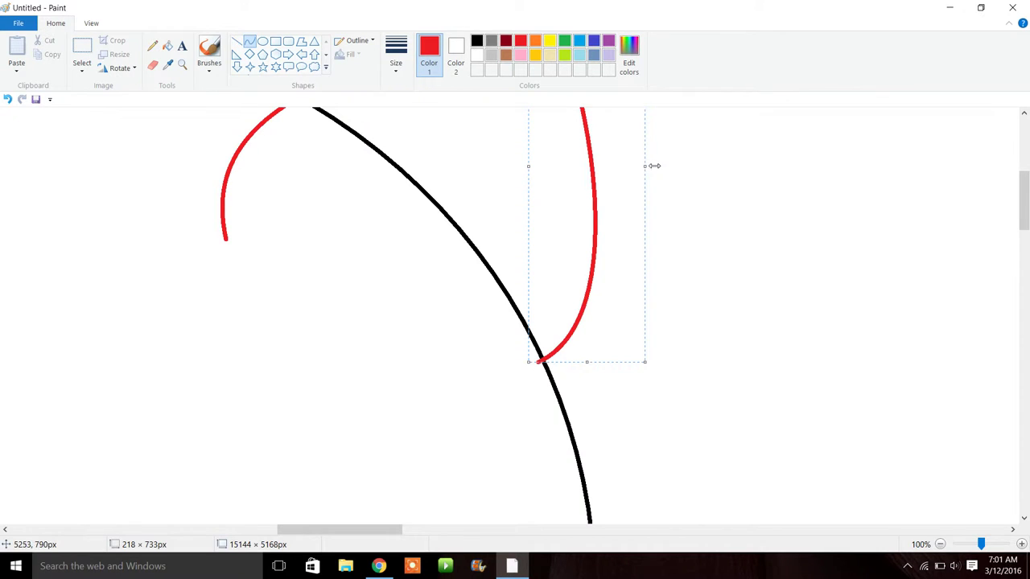
{"action": "left_click_drag", "start_coordinate": [653, 166], "coordinate": [609, 166]}
{"action": "mouse_move", "coordinate": [1026, 205]}
{"action": "left_mouse_down"}
{"action": "mouse_move", "coordinate": [1026, 150]}
{"action": "mouse_move", "coordinate": [1027, 208]}
{"action": "left_mouse_up"}
{"action": "left_click_drag", "start_coordinate": [575, 262], "coordinate": [658, 328]}
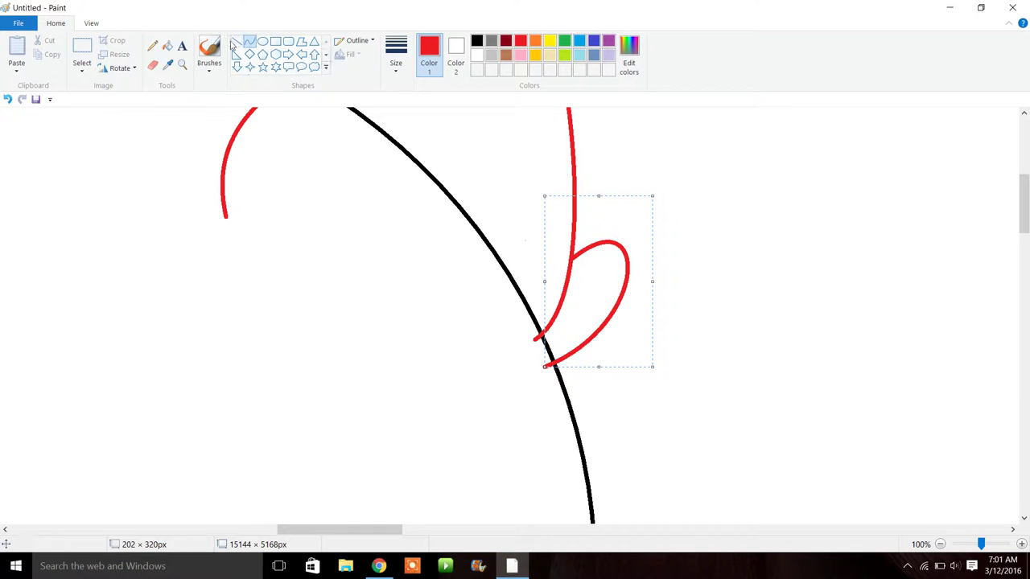
{"action": "left_click", "coordinate": [6, 99]}
{"action": "left_click", "coordinate": [7, 99]}
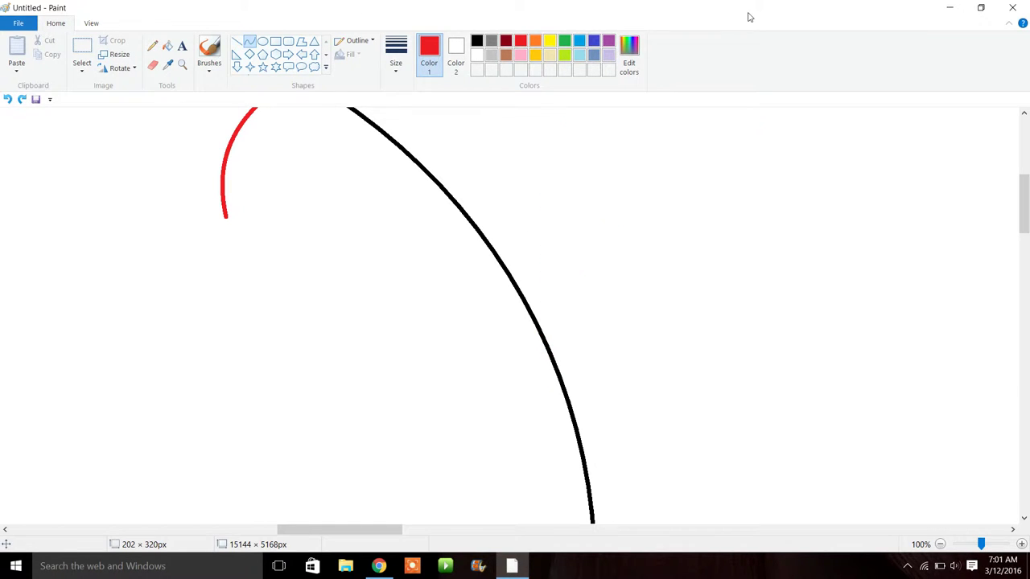
{"action": "left_click_drag", "start_coordinate": [1026, 209], "coordinate": [1022, 188]}
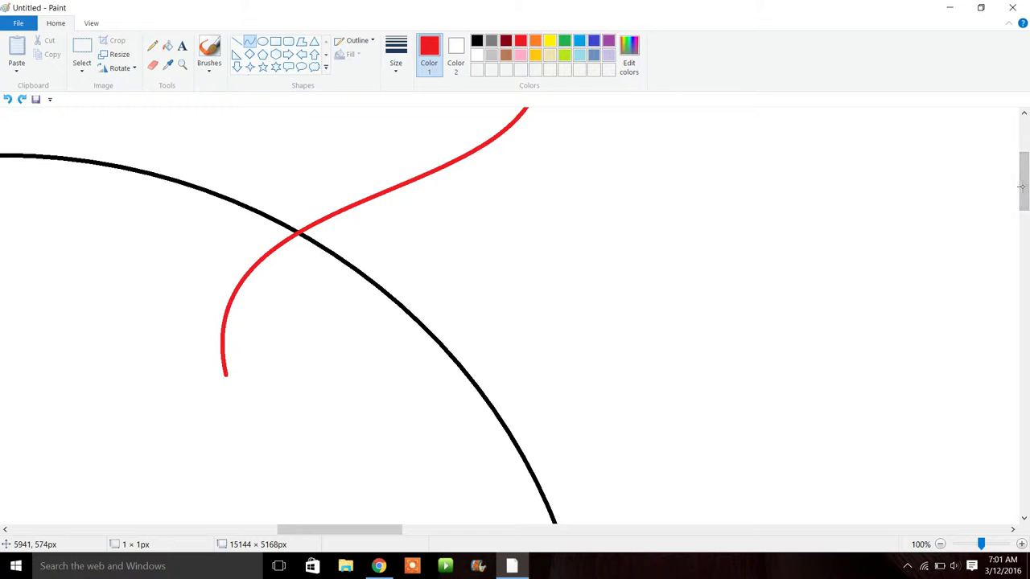
{"action": "left_click", "coordinate": [940, 545]}
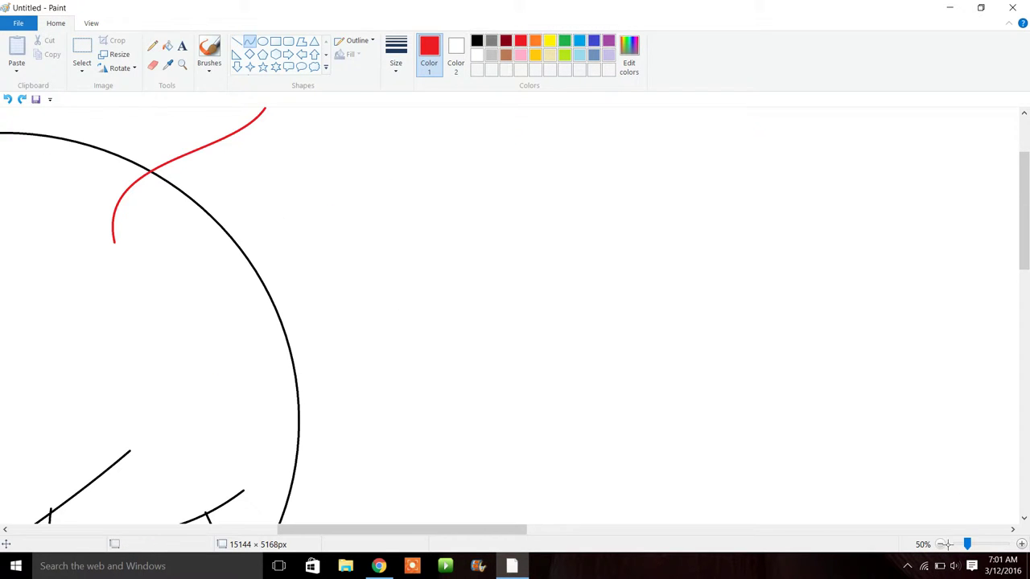
{"action": "left_click_drag", "start_coordinate": [1024, 211], "coordinate": [1024, 182]}
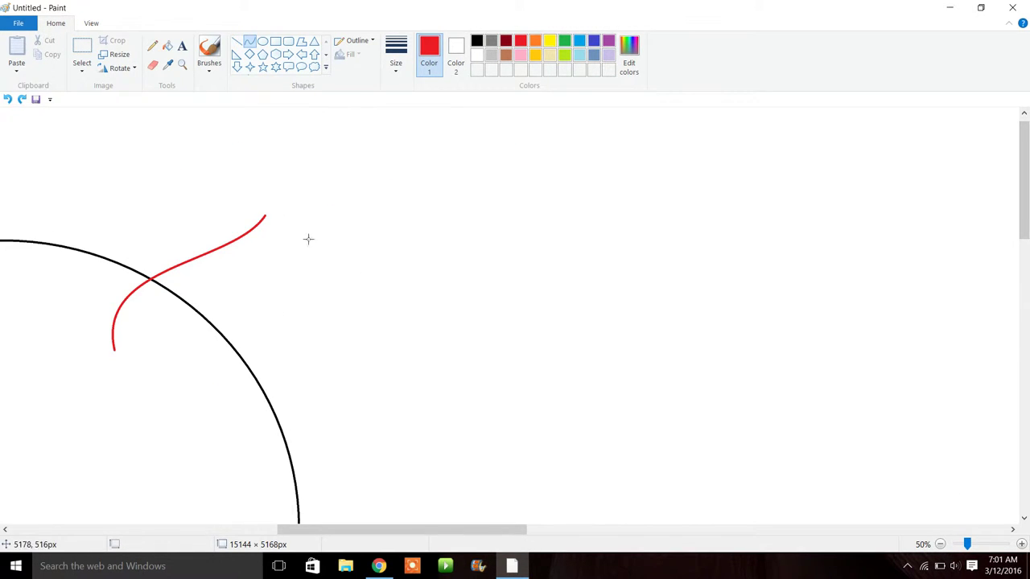
{"action": "mouse_move", "coordinate": [270, 219]}
{"action": "left_mouse_down"}
{"action": "mouse_move", "coordinate": [255, 370]}
{"action": "mouse_move", "coordinate": [273, 258]}
{"action": "mouse_move", "coordinate": [280, 351]}
{"action": "left_mouse_up"}
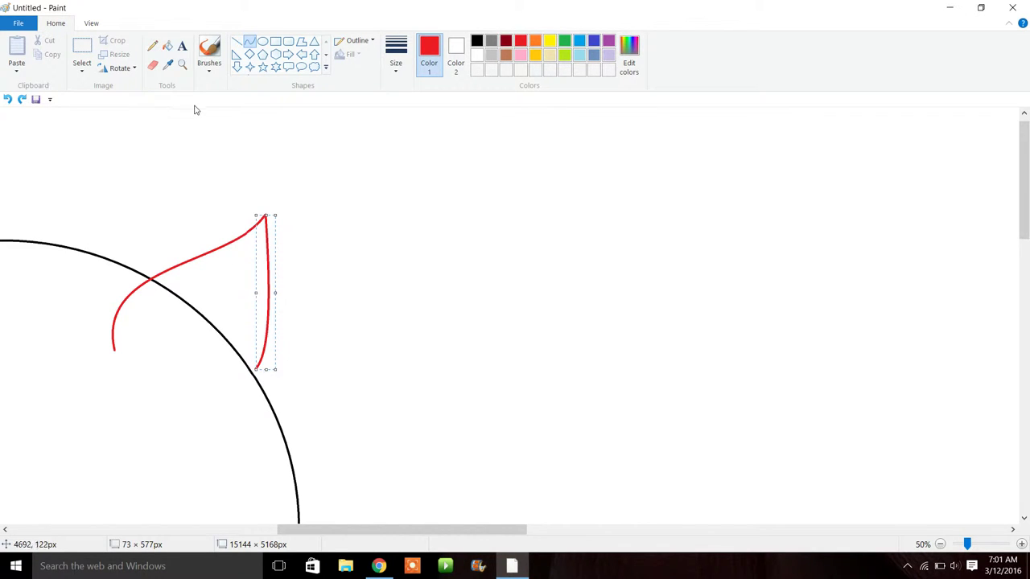
{"action": "left_click", "coordinate": [7, 99]}
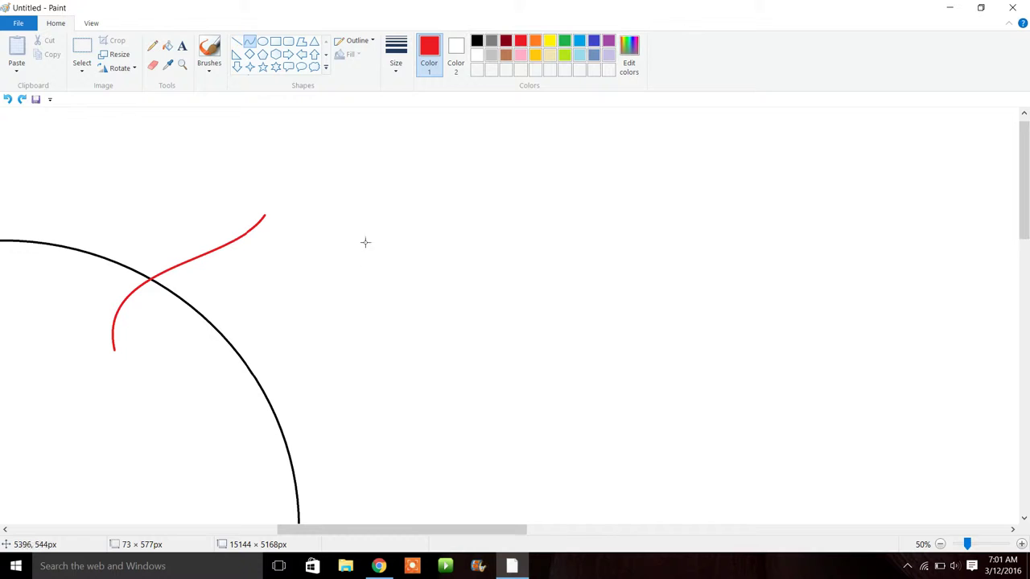
Draw the ear's outer edge curving down from its tip, plus a small red tuft about 207 × 361 px ending at the circle.
{"action": "left_click_drag", "start_coordinate": [269, 219], "coordinate": [269, 367]}
{"action": "mouse_move", "coordinate": [270, 273]}
{"action": "left_mouse_down"}
{"action": "mouse_move", "coordinate": [288, 260]}
{"action": "mouse_move", "coordinate": [287, 333]}
{"action": "mouse_move", "coordinate": [259, 409]}
{"action": "mouse_move", "coordinate": [306, 318]}
{"action": "mouse_move", "coordinate": [316, 371]}
{"action": "left_mouse_up"}
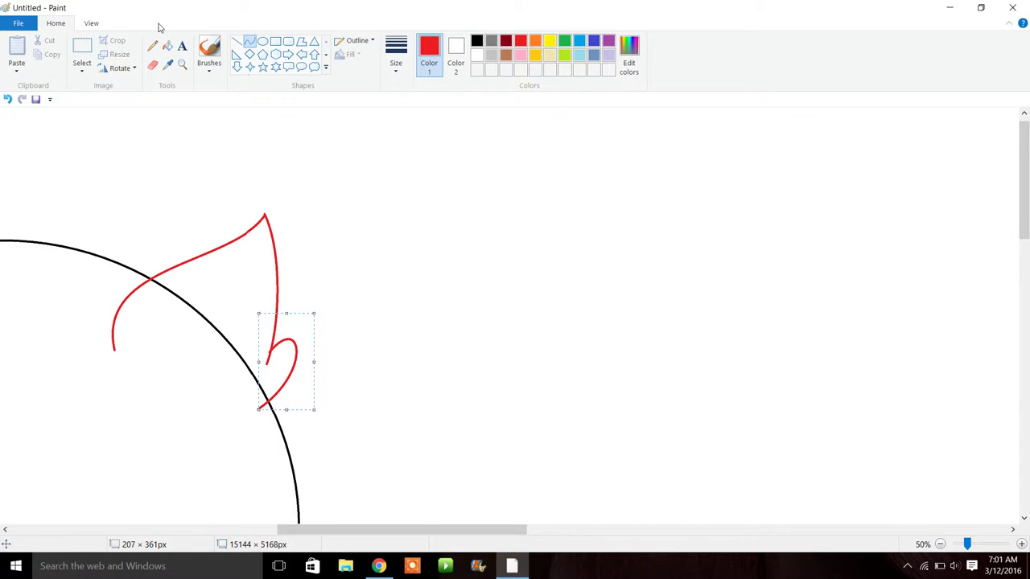
Fill the circle's arc and ear area black, then white, to remove the circle's outline inside the ear.
{"action": "left_click", "coordinate": [168, 48]}
{"action": "left_click", "coordinate": [477, 40]}
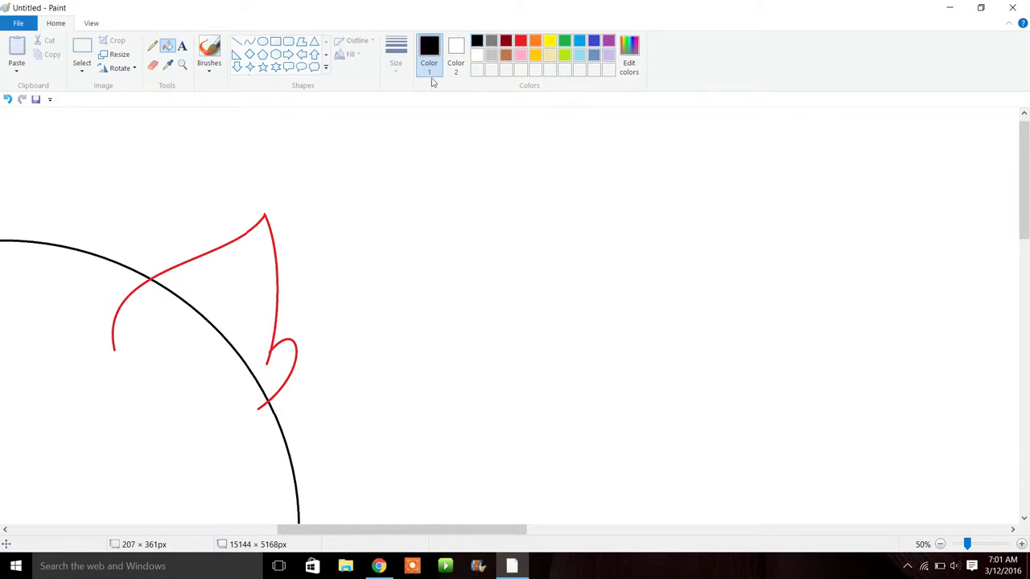
{"action": "left_click", "coordinate": [253, 300]}
{"action": "left_click", "coordinate": [479, 55]}
{"action": "left_click", "coordinate": [255, 296]}
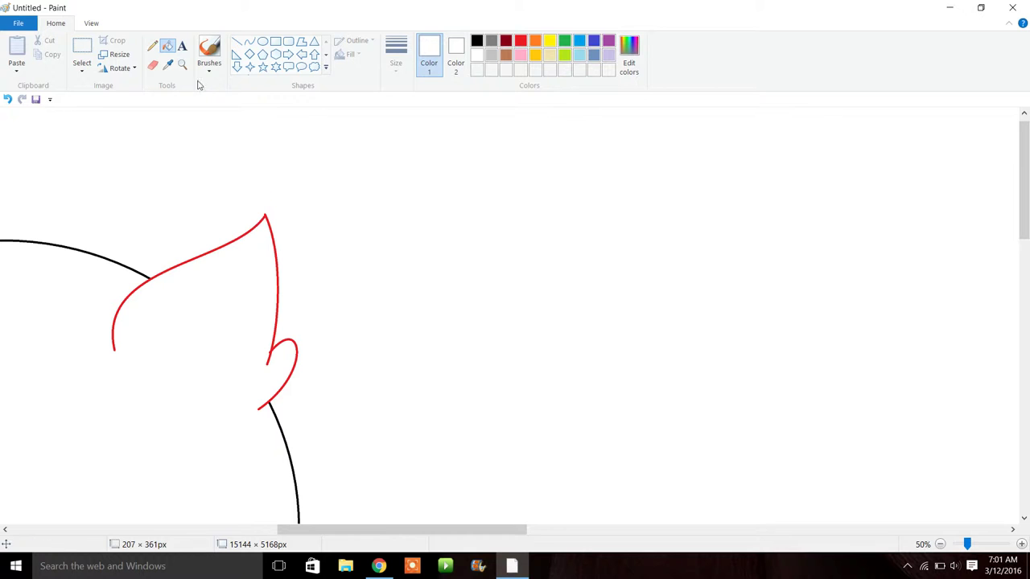
Recolour the ear's red outline black with the Fill tool.
{"action": "left_click_drag", "start_coordinate": [507, 536], "coordinate": [360, 537]}
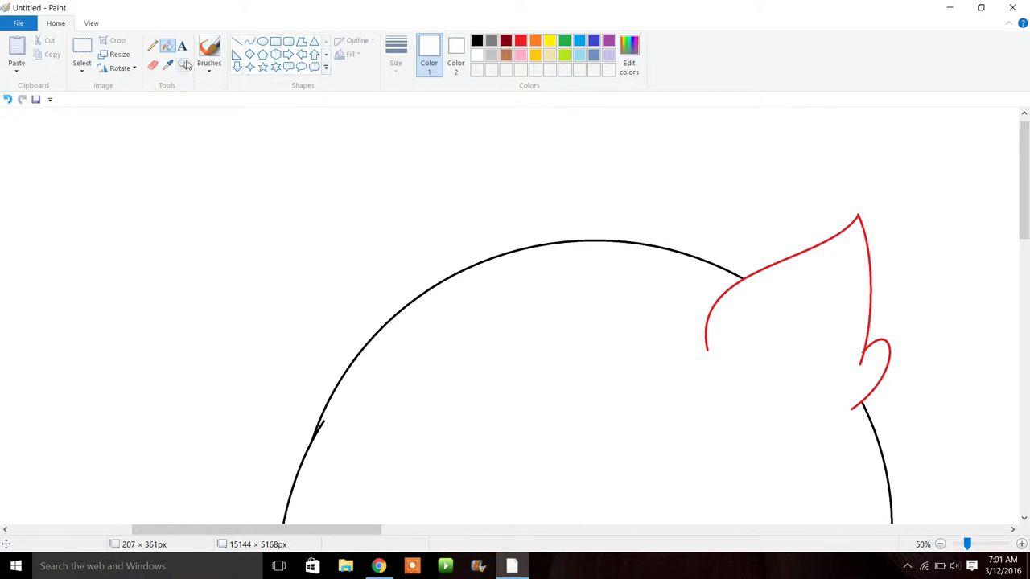
{"action": "left_click", "coordinate": [811, 285]}
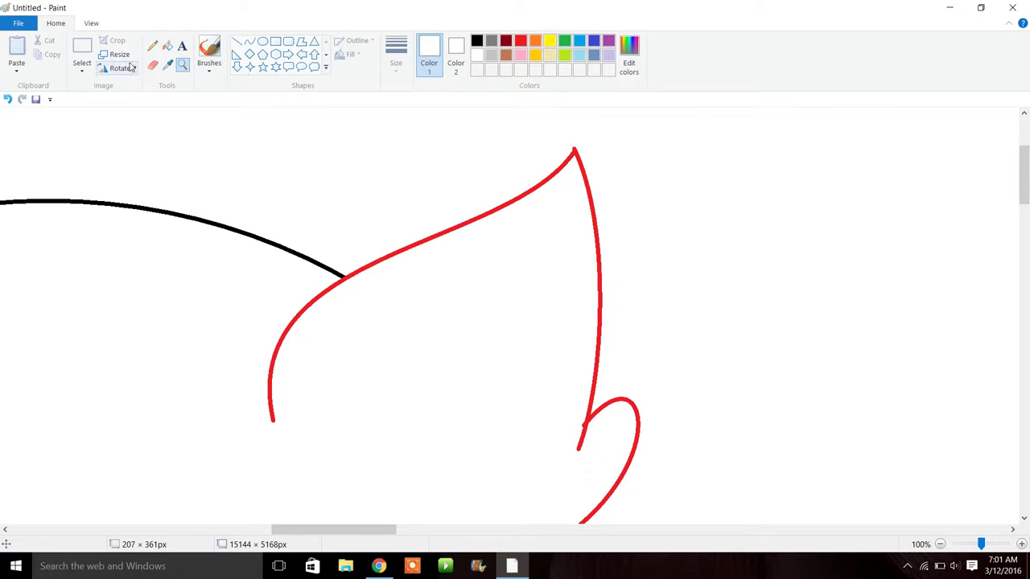
{"action": "left_click", "coordinate": [156, 48]}
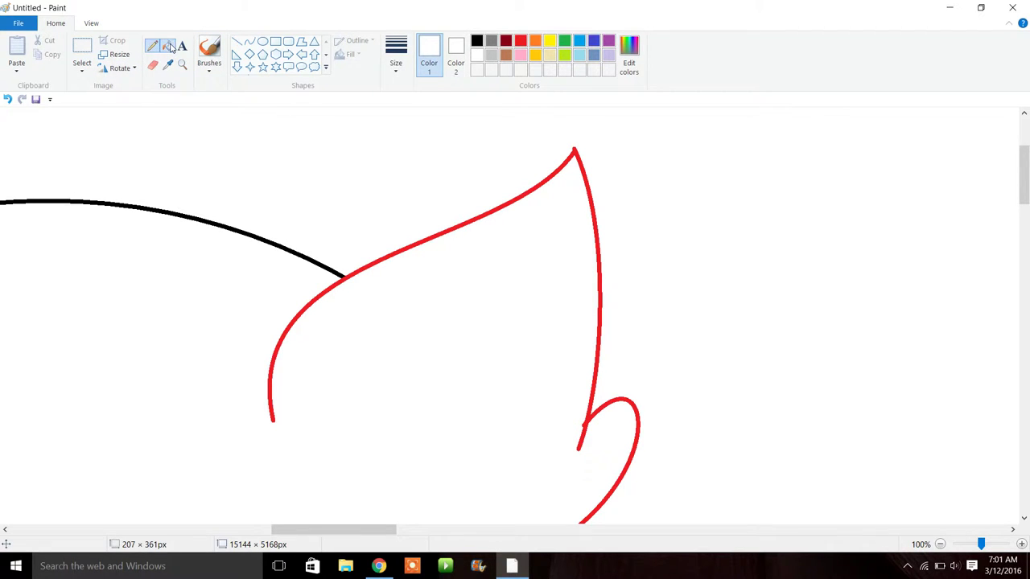
{"action": "left_click", "coordinate": [168, 47]}
{"action": "left_click", "coordinate": [478, 42]}
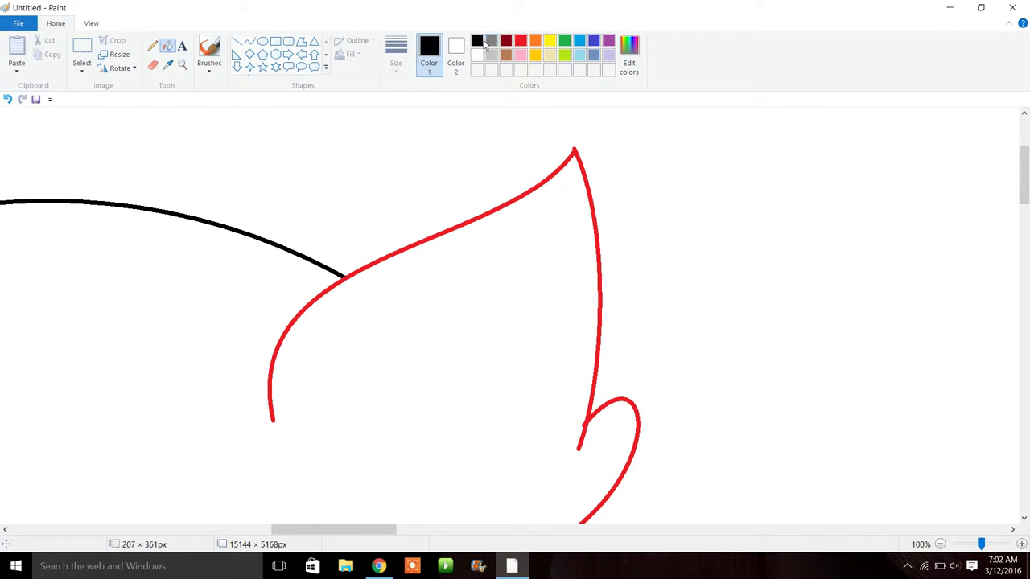
{"action": "left_click", "coordinate": [581, 158]}
Draw two black curves meeting in a point inside the ear to form the inner-ear shape.
{"action": "mouse_move", "coordinate": [402, 531]}
{"action": "left_mouse_down"}
{"action": "mouse_move", "coordinate": [302, 517]}
{"action": "mouse_move", "coordinate": [437, 506]}
{"action": "mouse_move", "coordinate": [398, 532]}
{"action": "mouse_move", "coordinate": [337, 531]}
{"action": "left_mouse_up"}
{"action": "scroll", "coordinate": [853, 269], "scroll_direction": "down", "scroll_amount": 2}
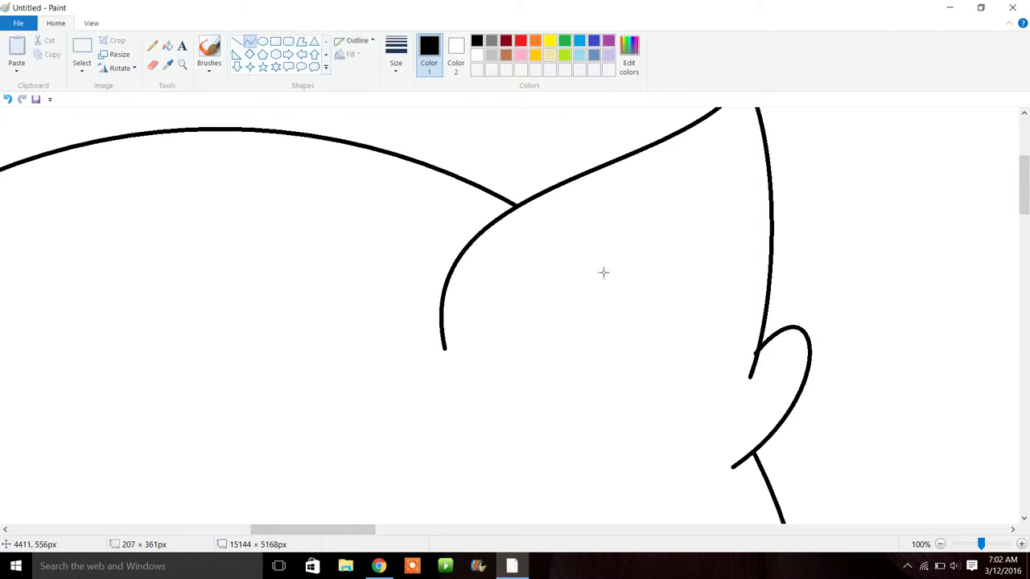
{"action": "left_click_drag", "start_coordinate": [528, 353], "coordinate": [620, 262]}
{"action": "left_click_drag", "start_coordinate": [574, 306], "coordinate": [562, 288]}
{"action": "left_click", "coordinate": [461, 328]}
{"action": "left_click_drag", "start_coordinate": [621, 262], "coordinate": [620, 389]}
{"action": "mouse_move", "coordinate": [626, 349]}
{"action": "left_mouse_down"}
{"action": "mouse_move", "coordinate": [637, 322]}
{"action": "mouse_move", "coordinate": [631, 330]}
{"action": "left_mouse_up"}
{"action": "left_click", "coordinate": [453, 360]}
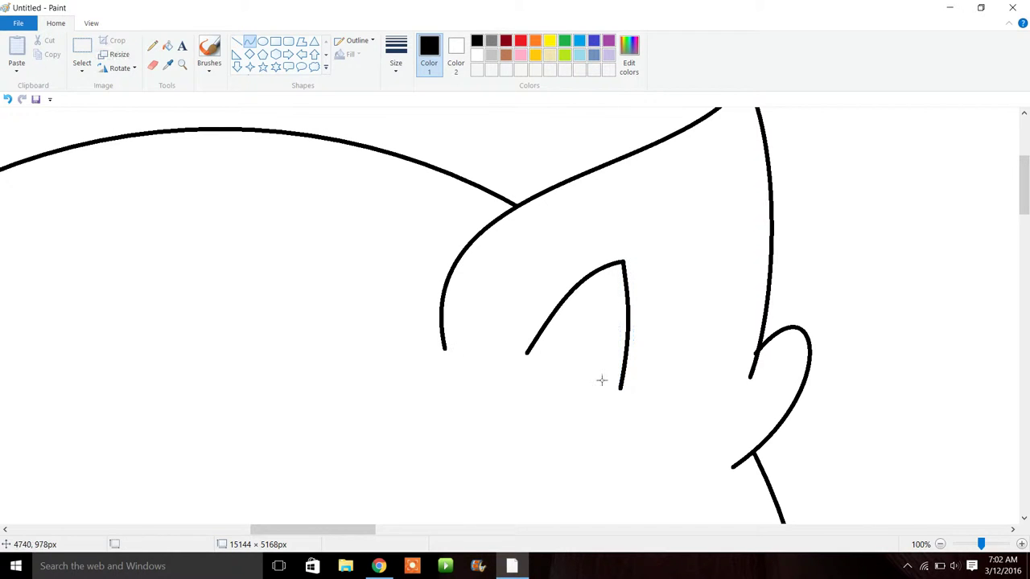
Close the base of the inner-ear shape and draw the second ear's wavy upper edge outward from the opposite side of the head circle.
{"action": "mouse_move", "coordinate": [528, 353]}
{"action": "left_mouse_down"}
{"action": "mouse_move", "coordinate": [620, 389]}
{"action": "mouse_move", "coordinate": [552, 367]}
{"action": "mouse_move", "coordinate": [575, 388]}
{"action": "left_mouse_up"}
{"action": "left_click_drag", "start_coordinate": [350, 526], "coordinate": [240, 528]}
{"action": "left_click_drag", "start_coordinate": [1027, 173], "coordinate": [1026, 144]}
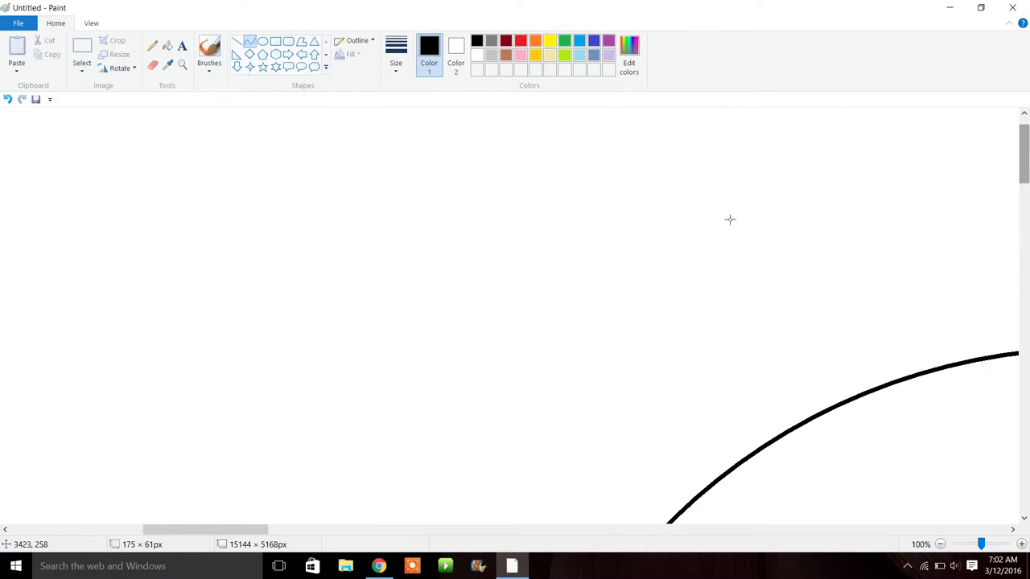
{"action": "left_click", "coordinate": [940, 545]}
{"action": "left_click_drag", "start_coordinate": [223, 268], "coordinate": [384, 281]}
{"action": "mouse_move", "coordinate": [322, 287]}
{"action": "left_mouse_down"}
{"action": "mouse_move", "coordinate": [260, 301]}
{"action": "mouse_move", "coordinate": [331, 250]}
{"action": "left_mouse_up"}
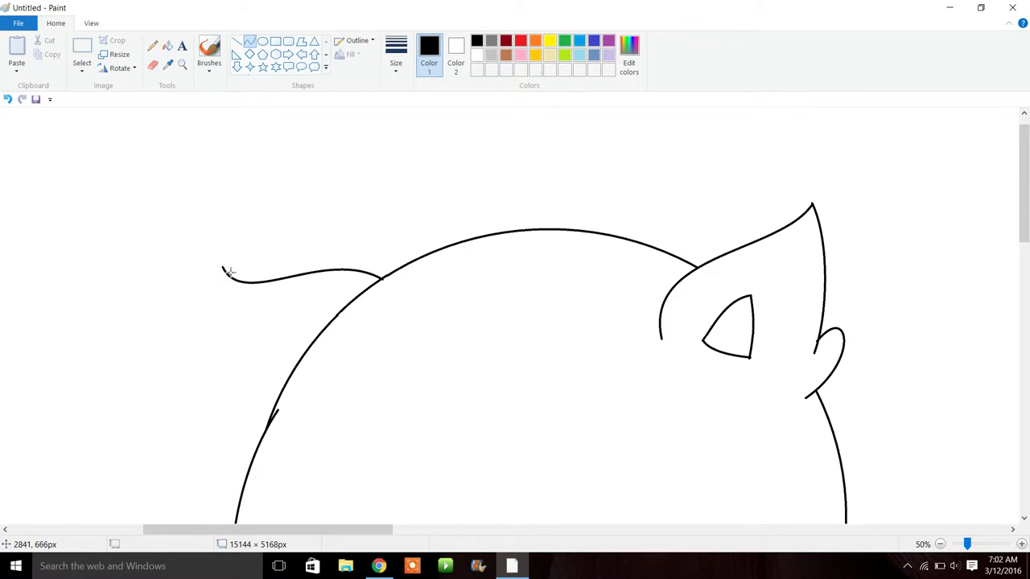
Draw the second ear's lower edge from its tip back to the head, plus a small tuft beneath it ending at the circle.
{"action": "left_click_drag", "start_coordinate": [223, 268], "coordinate": [305, 341]}
{"action": "mouse_move", "coordinate": [265, 306]}
{"action": "left_mouse_down"}
{"action": "mouse_move", "coordinate": [230, 338]}
{"action": "mouse_move", "coordinate": [304, 359]}
{"action": "left_mouse_up"}
{"action": "left_click", "coordinate": [306, 336]}
{"action": "left_click_drag", "start_coordinate": [290, 349], "coordinate": [260, 344]}
{"action": "left_click", "coordinate": [157, 321]}
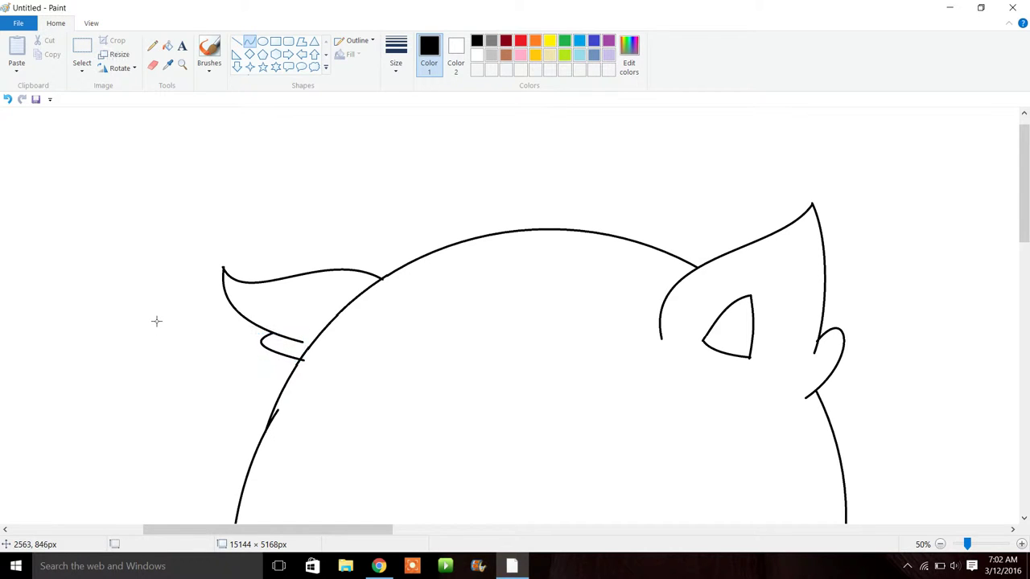
Draw two short curves meeting in a point against the circle to form the second ear's inner shape.
{"action": "left_click", "coordinate": [182, 64]}
{"action": "left_click", "coordinate": [352, 290]}
{"action": "left_click", "coordinate": [332, 319]}
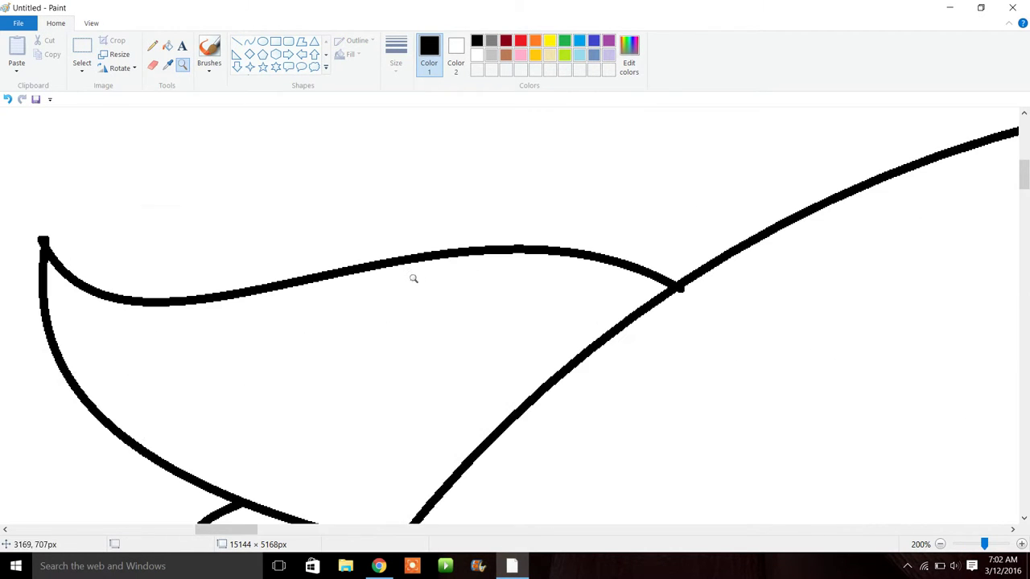
{"action": "left_click", "coordinate": [401, 298]}
{"action": "left_click", "coordinate": [250, 42]}
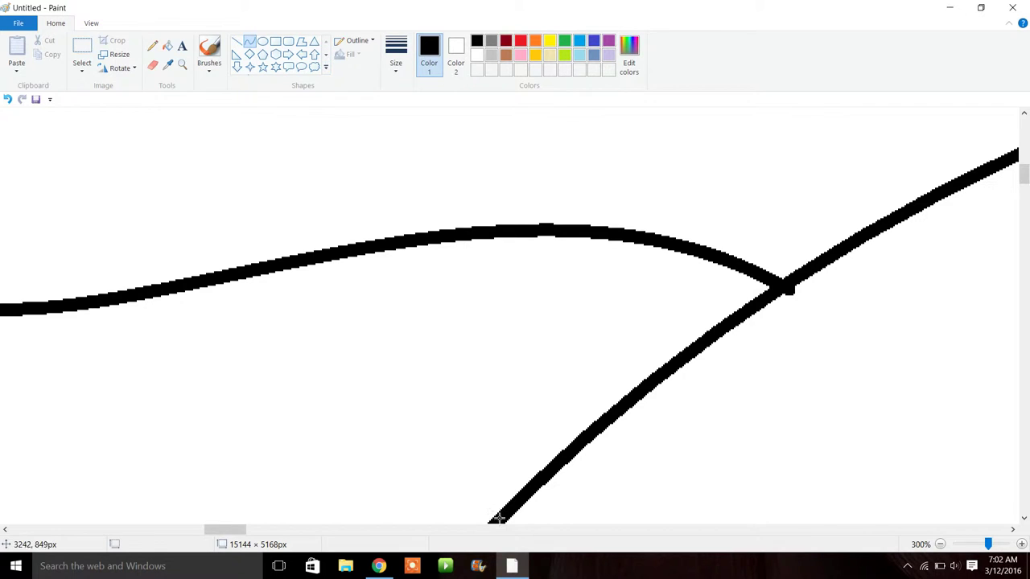
{"action": "left_click_drag", "start_coordinate": [498, 517], "coordinate": [372, 405]}
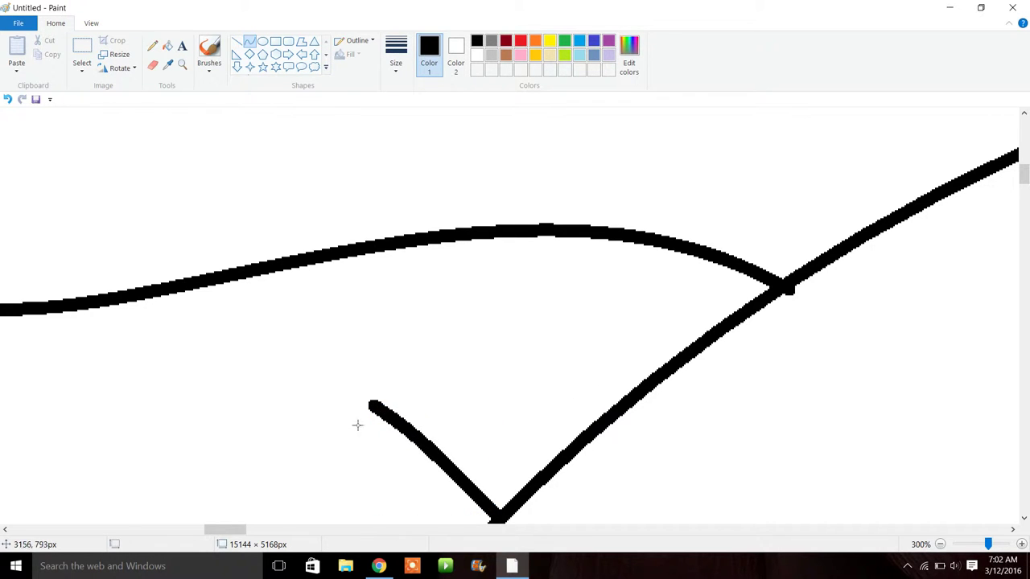
{"action": "left_click_drag", "start_coordinate": [431, 421], "coordinate": [534, 414]}
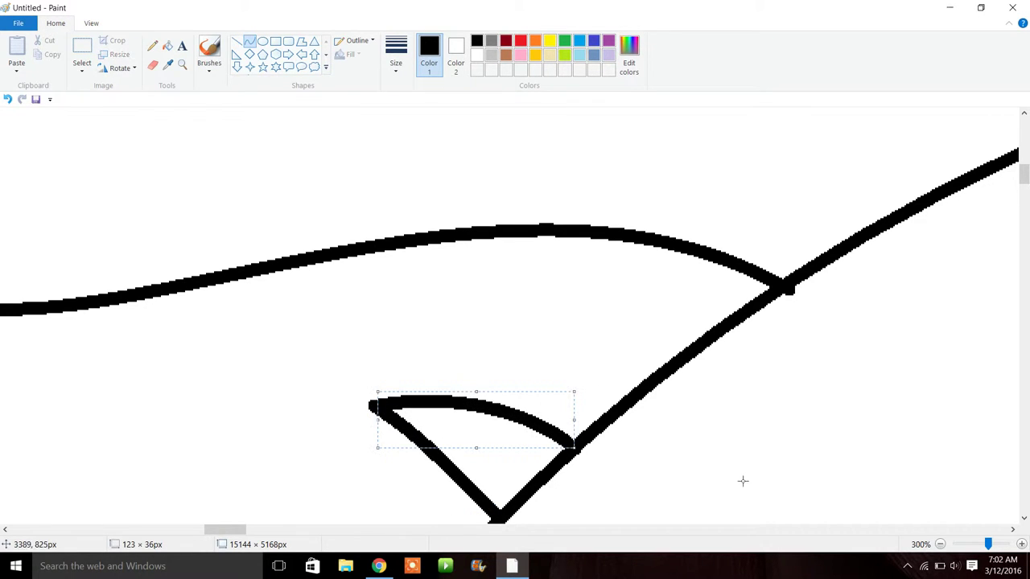
Draw two large curved eye outlines on the face, one from the notched fringe to the jaw and one from the long fringe line to the chin.
{"action": "left_click", "coordinate": [940, 544]}
{"action": "left_click", "coordinate": [940, 544]}
{"action": "left_click", "coordinate": [940, 544]}
{"action": "left_click", "coordinate": [940, 544]}
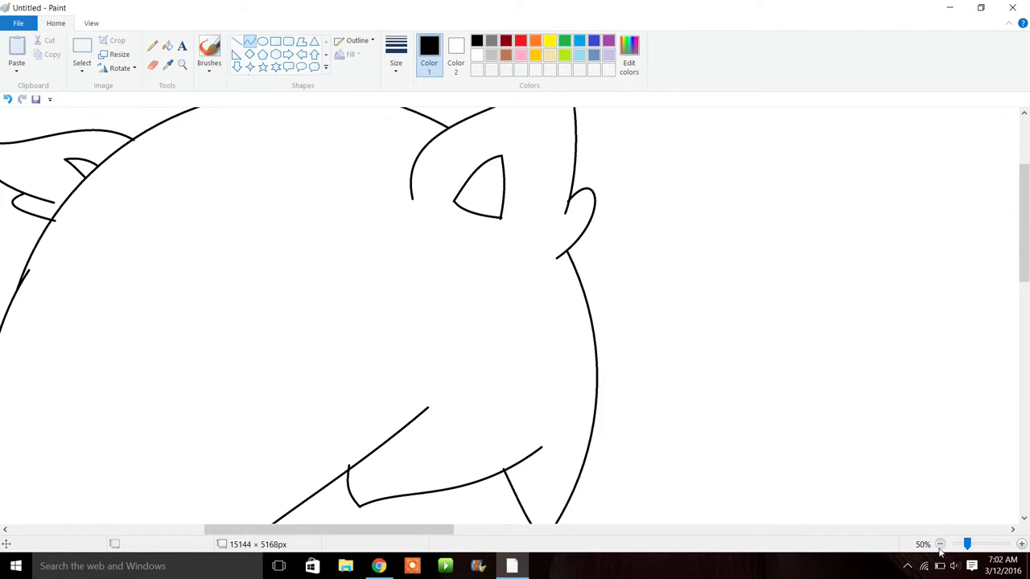
{"action": "left_click", "coordinate": [940, 544]}
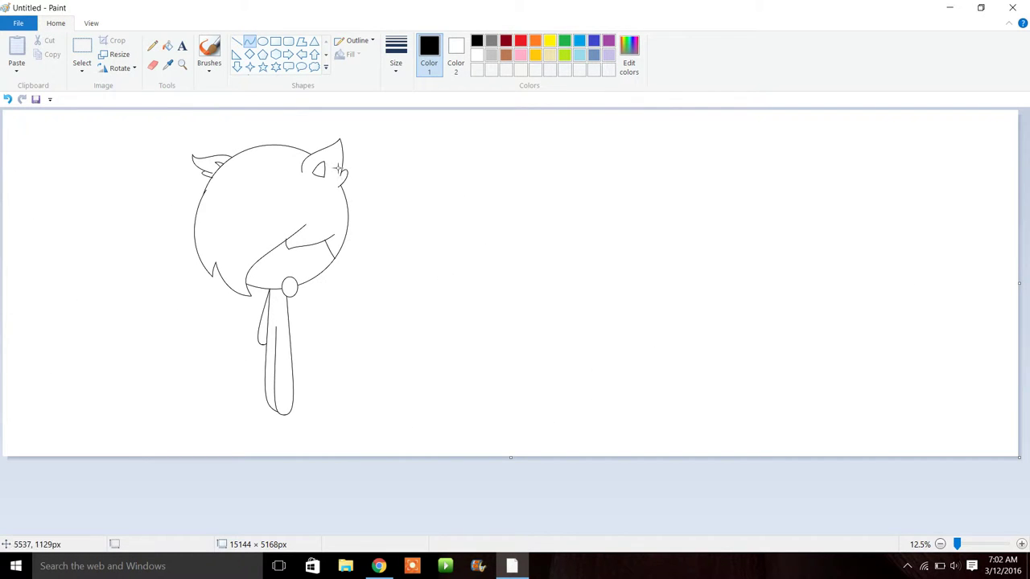
{"action": "left_click", "coordinate": [182, 66]}
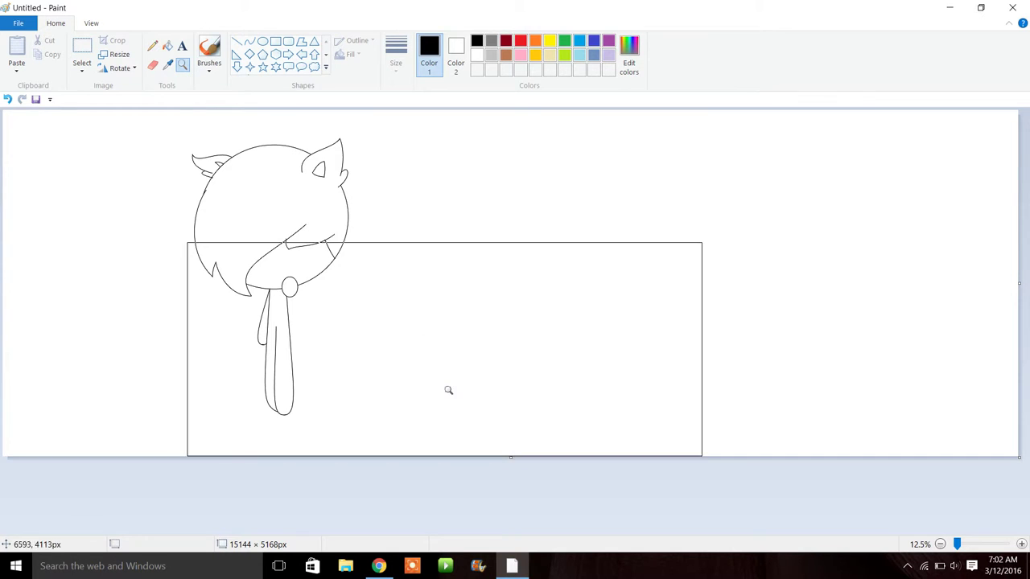
{"action": "left_click", "coordinate": [426, 360]}
{"action": "left_click", "coordinate": [310, 194]}
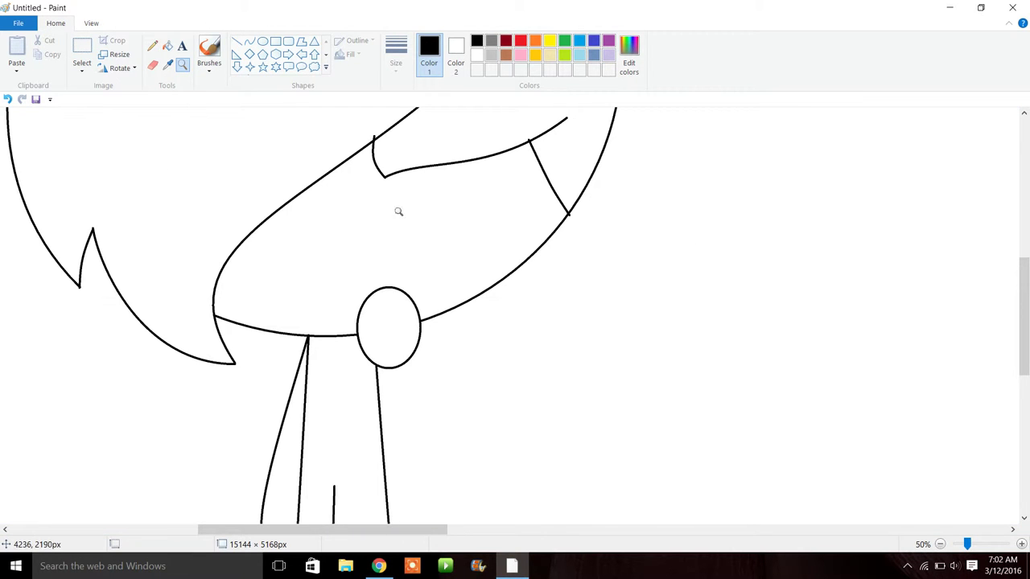
{"action": "left_click", "coordinate": [414, 246]}
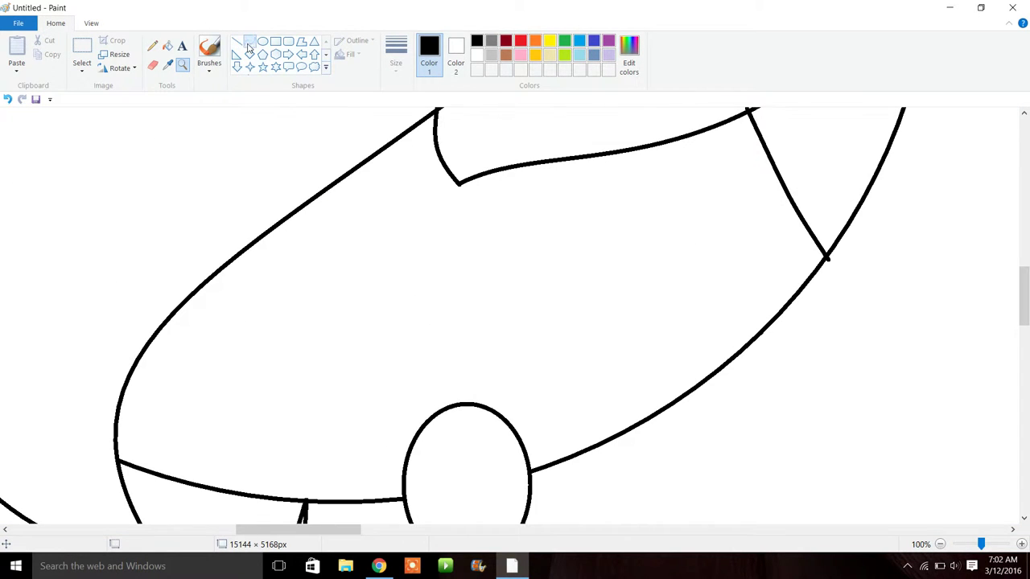
{"action": "left_click_drag", "start_coordinate": [437, 137], "coordinate": [387, 446]}
{"action": "left_click_drag", "start_coordinate": [609, 443], "coordinate": [622, 446]}
{"action": "left_click_drag", "start_coordinate": [306, 205], "coordinate": [118, 458]}
{"action": "mouse_move", "coordinate": [205, 334]}
{"action": "left_mouse_down"}
{"action": "mouse_move", "coordinate": [317, 294]}
{"action": "mouse_move", "coordinate": [201, 499]}
{"action": "left_mouse_up"}
Draw a small hooked mouth curve about 33 × 17 px above the chin line and copy it.
{"action": "left_click", "coordinate": [344, 481]}
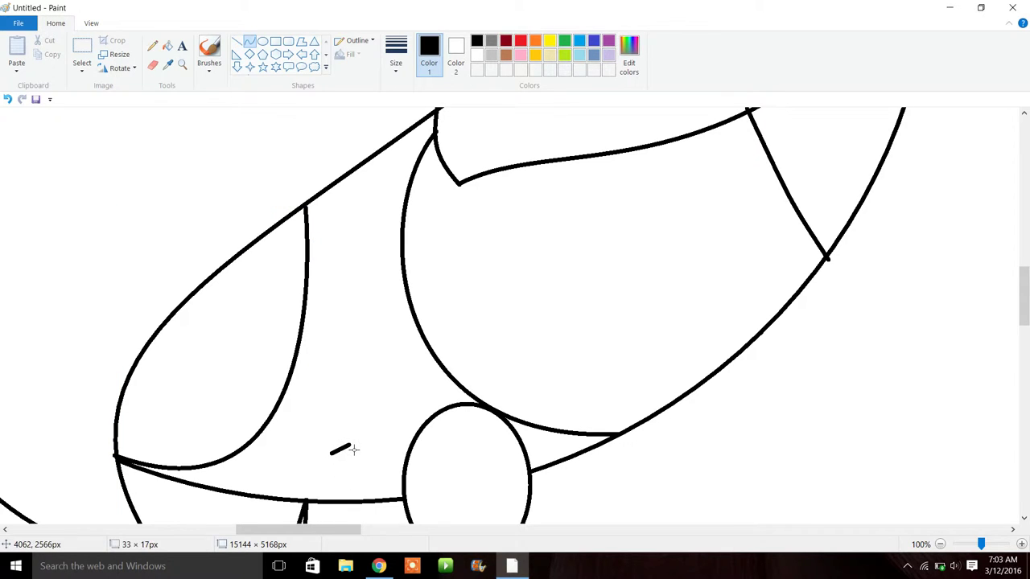
{"action": "left_click", "coordinate": [513, 389]}
{"action": "left_click", "coordinate": [83, 49]}
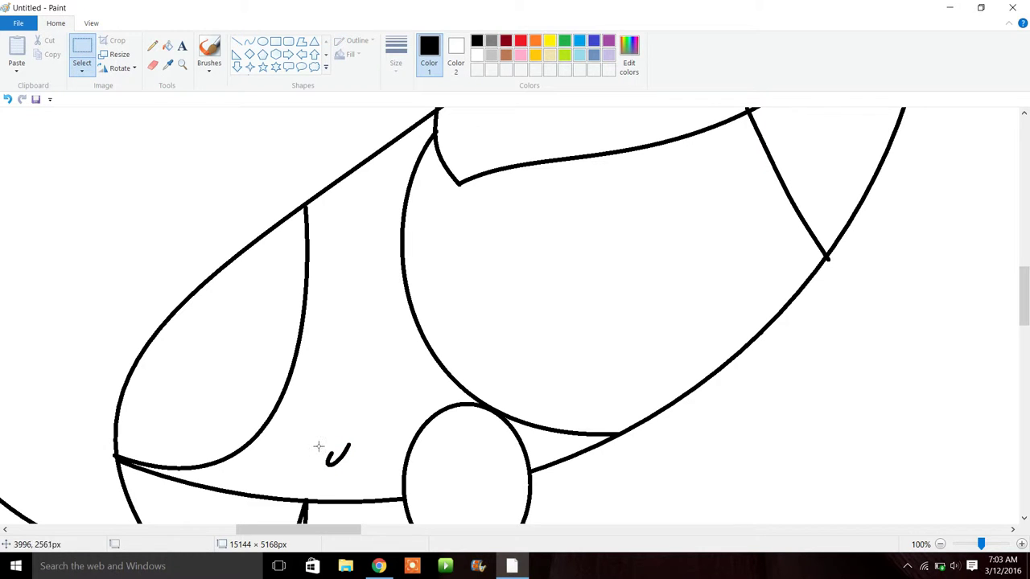
{"action": "left_click_drag", "start_coordinate": [355, 489], "coordinate": [360, 481]}
{"action": "right_click", "coordinate": [339, 459]}
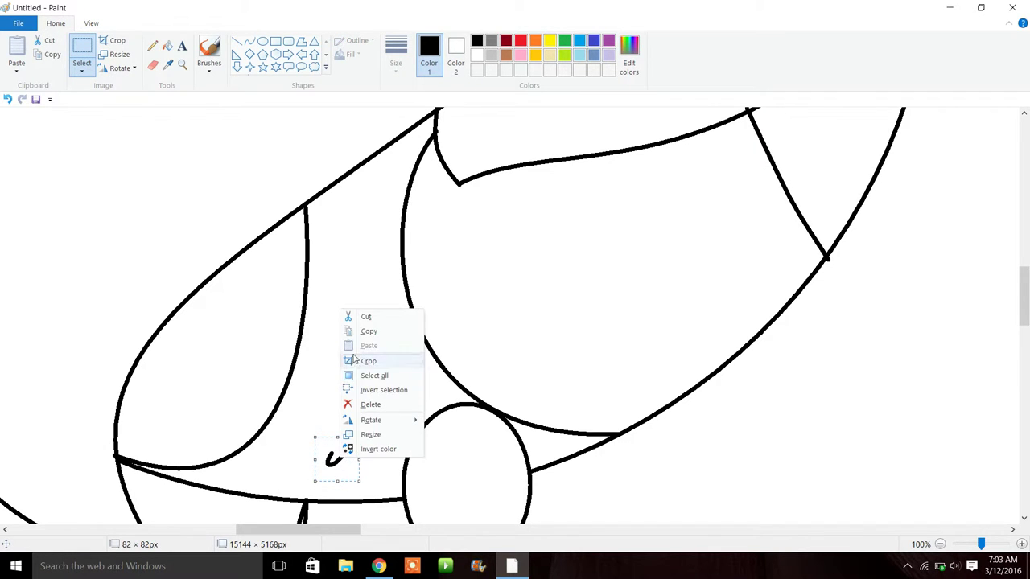
{"action": "left_click", "coordinate": [367, 332]}
Turn on transparent selection, paste the mouth curve, flip it horizontally and join it to the original to complete the mouth.
{"action": "left_click", "coordinate": [82, 66]}
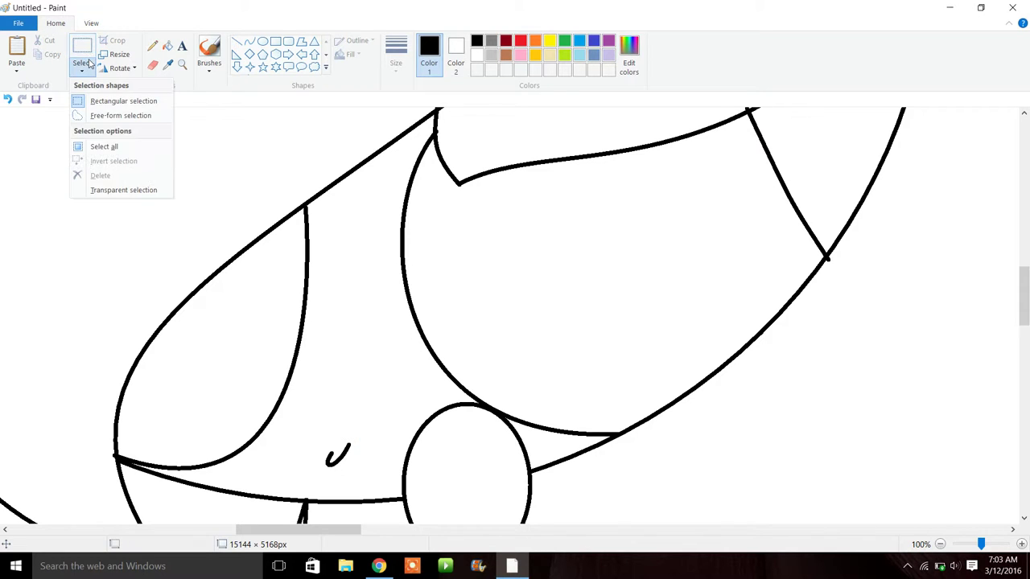
{"action": "left_click", "coordinate": [122, 195]}
{"action": "left_click", "coordinate": [18, 46]}
{"action": "left_click_drag", "start_coordinate": [32, 140], "coordinate": [387, 485]}
{"action": "right_click", "coordinate": [375, 482]}
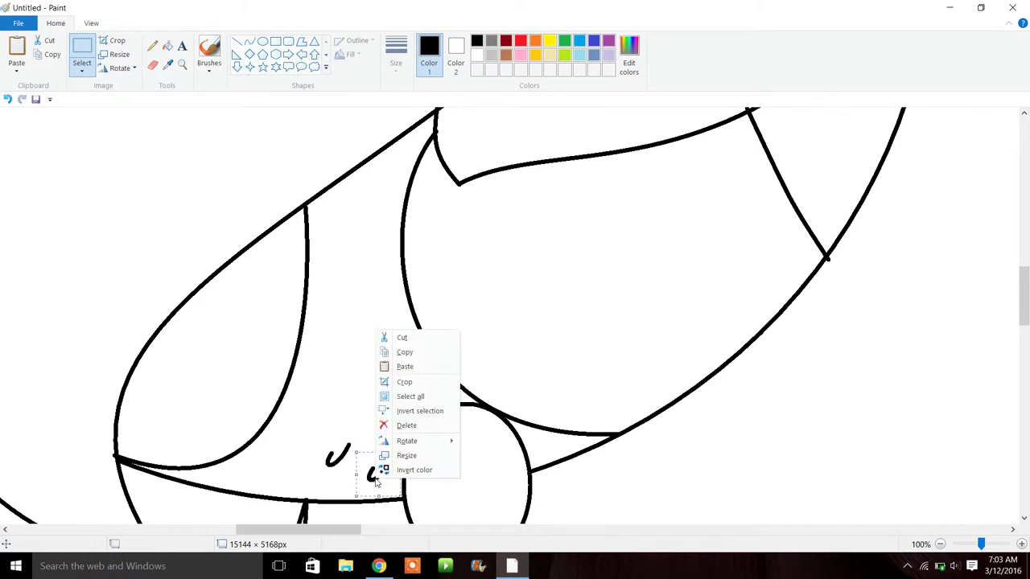
{"action": "mouse_move", "coordinate": [406, 441]}
{"action": "left_click", "coordinate": [492, 500]}
{"action": "left_click_drag", "start_coordinate": [384, 477], "coordinate": [365, 462]}
Draw a small rounded bump against the head's lower edge, beyond the larger eye.
{"action": "left_click", "coordinate": [940, 544]}
{"action": "left_click", "coordinate": [940, 544]}
{"action": "left_click", "coordinate": [940, 544]}
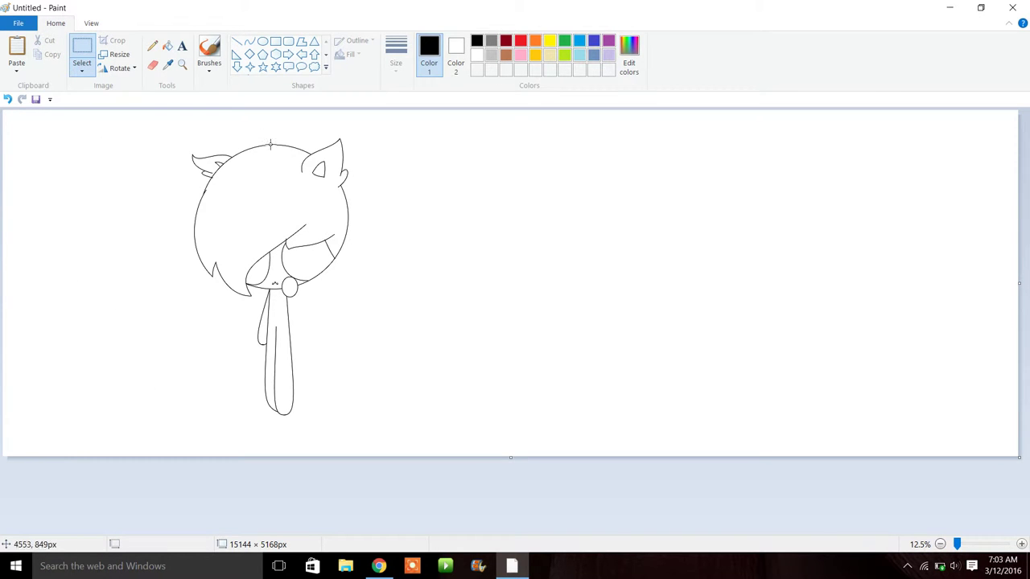
{"action": "left_click", "coordinate": [183, 70]}
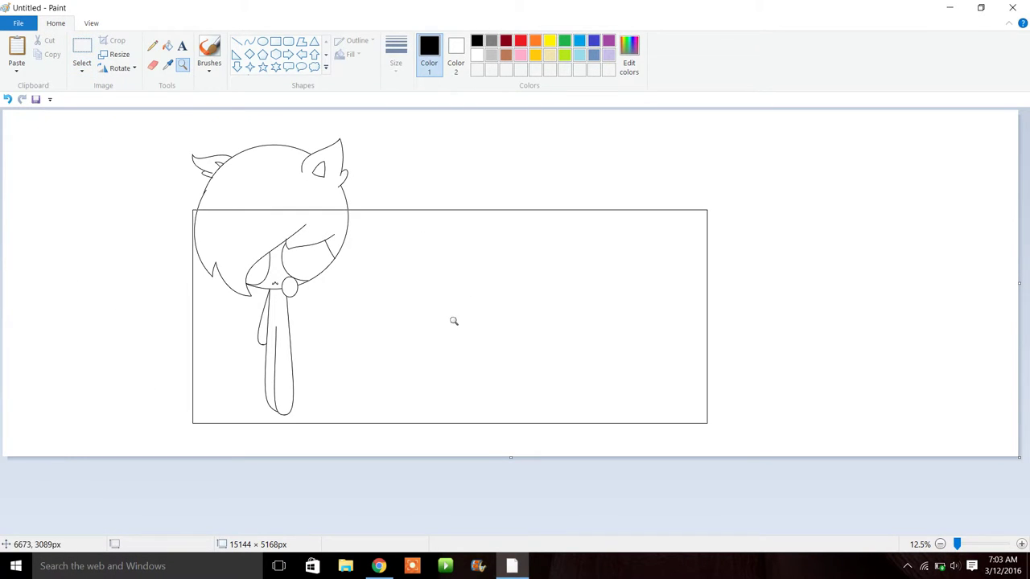
{"action": "left_click", "coordinate": [454, 321]}
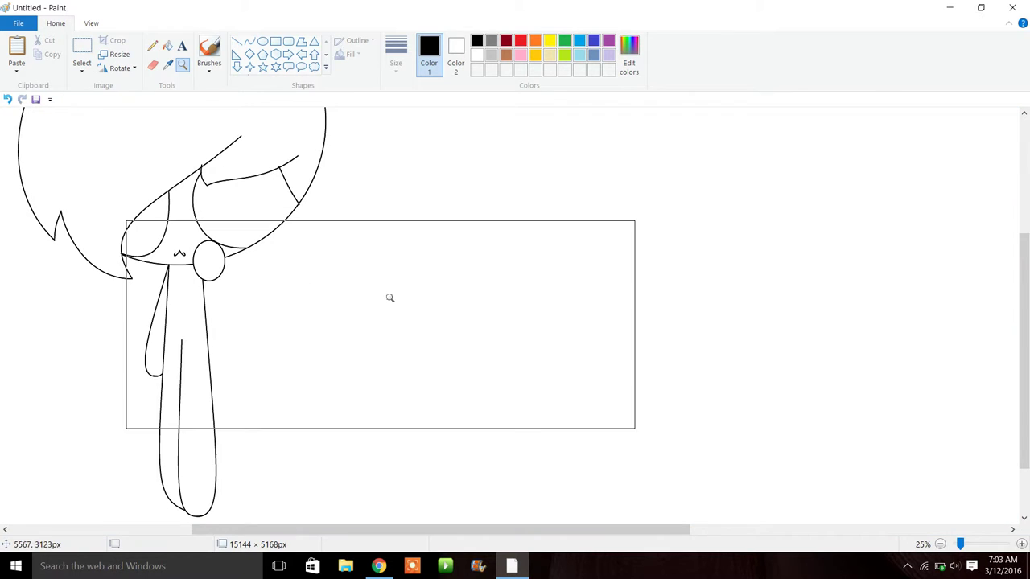
{"action": "left_click", "coordinate": [249, 41]}
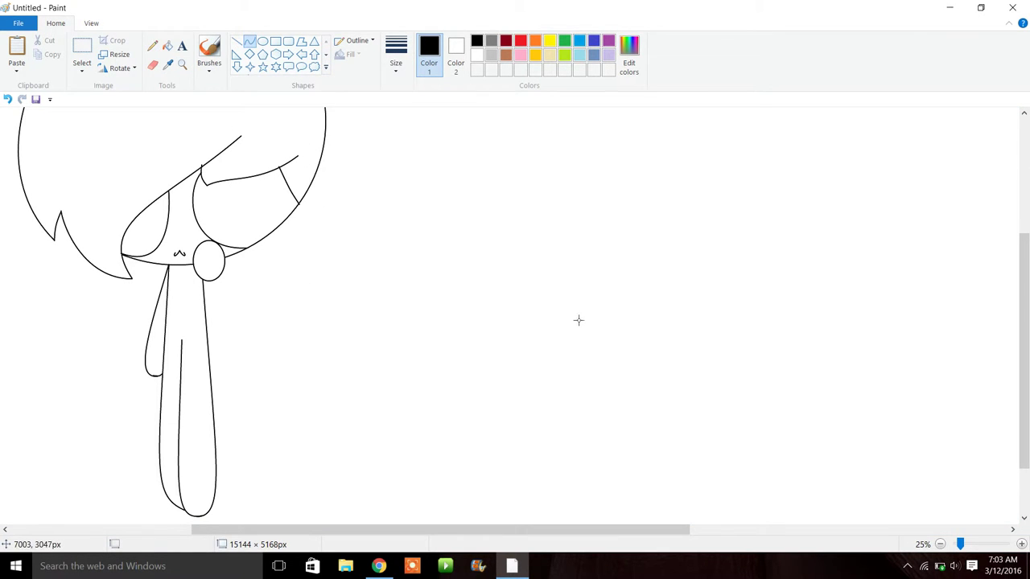
{"action": "scroll", "coordinate": [1023, 354], "scroll_direction": "down", "scroll_amount": 2}
{"action": "mouse_move", "coordinate": [510, 531]}
{"action": "left_mouse_down"}
{"action": "mouse_move", "coordinate": [433, 536]}
{"action": "mouse_move", "coordinate": [489, 531]}
{"action": "left_mouse_up"}
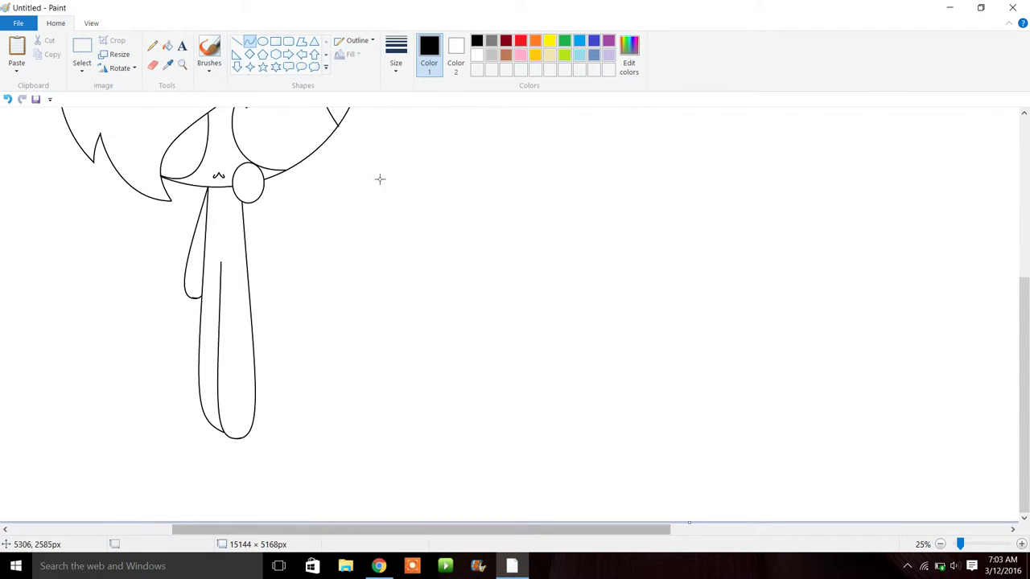
{"action": "mouse_move", "coordinate": [335, 144]}
{"action": "left_mouse_down"}
{"action": "mouse_move", "coordinate": [308, 164]}
{"action": "mouse_move", "coordinate": [345, 156]}
{"action": "mouse_move", "coordinate": [322, 173]}
{"action": "left_mouse_up"}
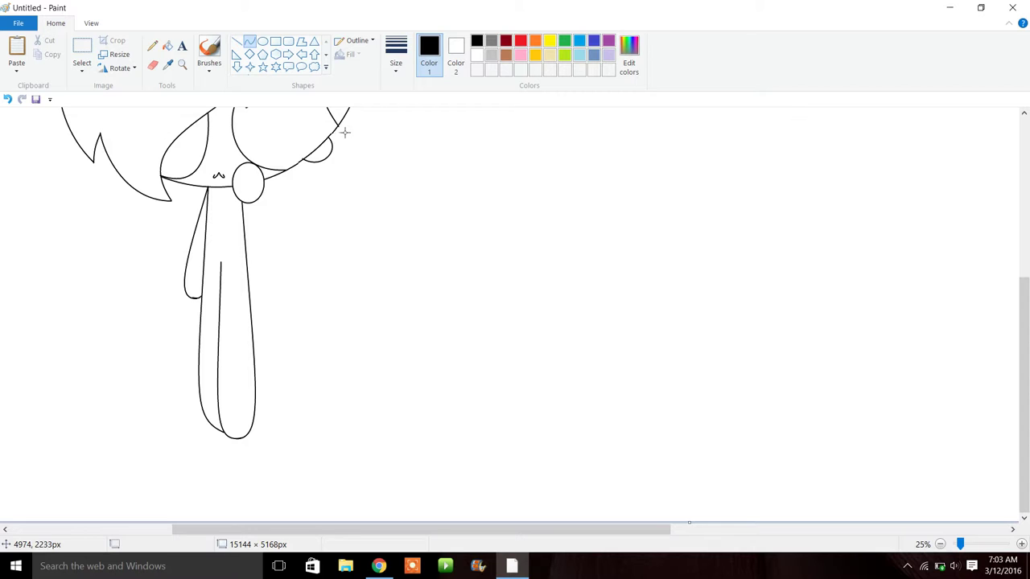
Draw a wavy hair lock curving down from the head's outer edge just above the small bump.
{"action": "left_click_drag", "start_coordinate": [346, 125], "coordinate": [339, 300]}
{"action": "left_click_drag", "start_coordinate": [348, 193], "coordinate": [400, 190]}
{"action": "left_click_drag", "start_coordinate": [354, 241], "coordinate": [303, 257]}
{"action": "left_click_drag", "start_coordinate": [352, 289], "coordinate": [349, 267]}
{"action": "left_click_drag", "start_coordinate": [353, 214], "coordinate": [363, 202]}
{"action": "left_click", "coordinate": [255, 241]}
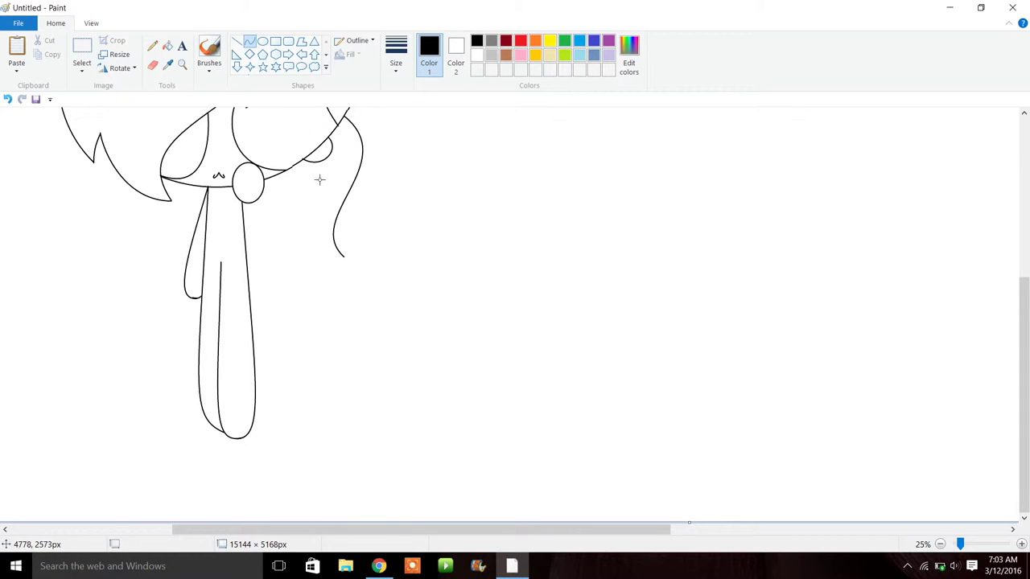
Draw the lock's hooked tip and a longer lock sweeping down to a point, closed with a curve back to the body's lower edge.
{"action": "mouse_move", "coordinate": [348, 260]}
{"action": "left_mouse_down"}
{"action": "mouse_move", "coordinate": [328, 241]}
{"action": "mouse_move", "coordinate": [335, 247]}
{"action": "left_mouse_up"}
{"action": "left_click_drag", "start_coordinate": [286, 447], "coordinate": [325, 295]}
{"action": "left_click", "coordinate": [11, 101]}
{"action": "mouse_move", "coordinate": [284, 448]}
{"action": "left_mouse_down"}
{"action": "mouse_move", "coordinate": [335, 255]}
{"action": "mouse_move", "coordinate": [357, 394]}
{"action": "mouse_move", "coordinate": [375, 400]}
{"action": "left_mouse_up"}
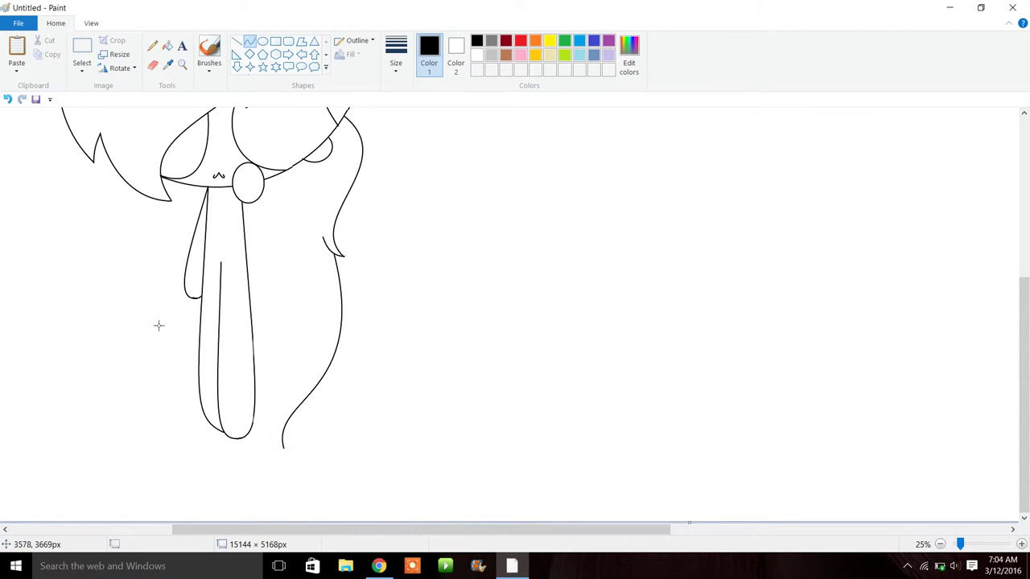
{"action": "left_click_drag", "start_coordinate": [283, 447], "coordinate": [257, 417]}
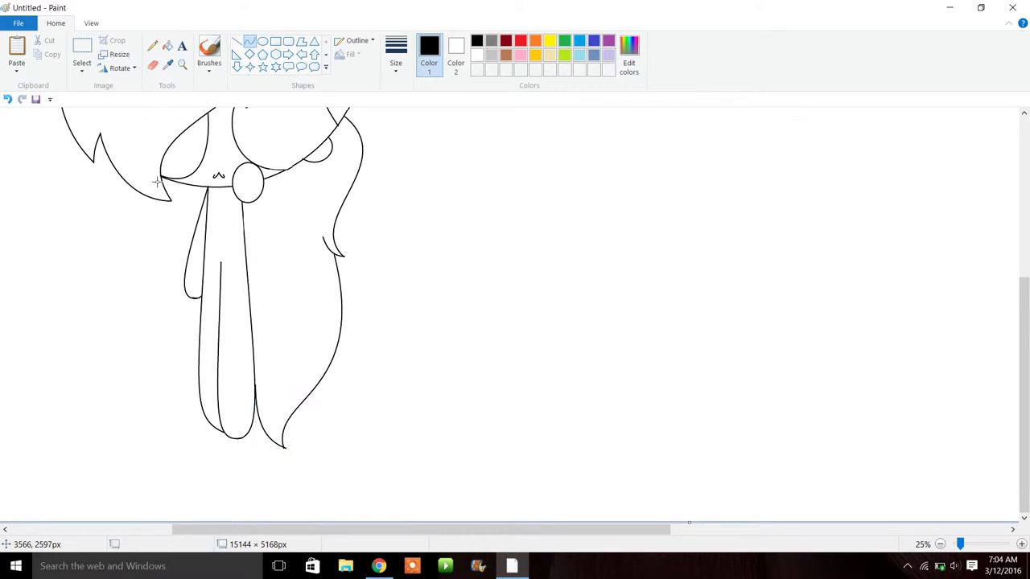
Try a shallow red curve across the body between its two side edges.
{"action": "left_click", "coordinate": [183, 68]}
{"action": "left_click", "coordinate": [346, 269]}
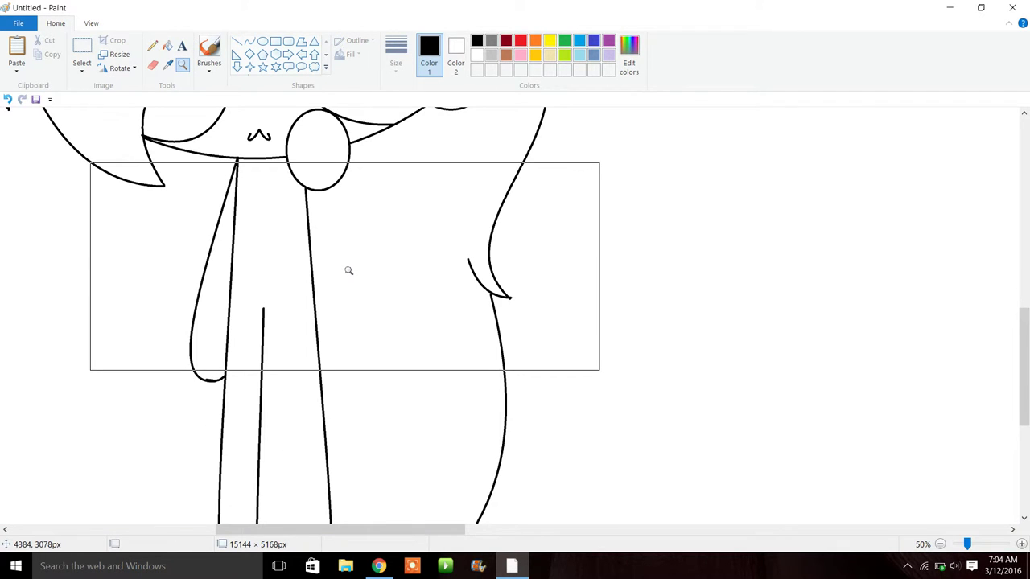
{"action": "left_click", "coordinate": [349, 270]}
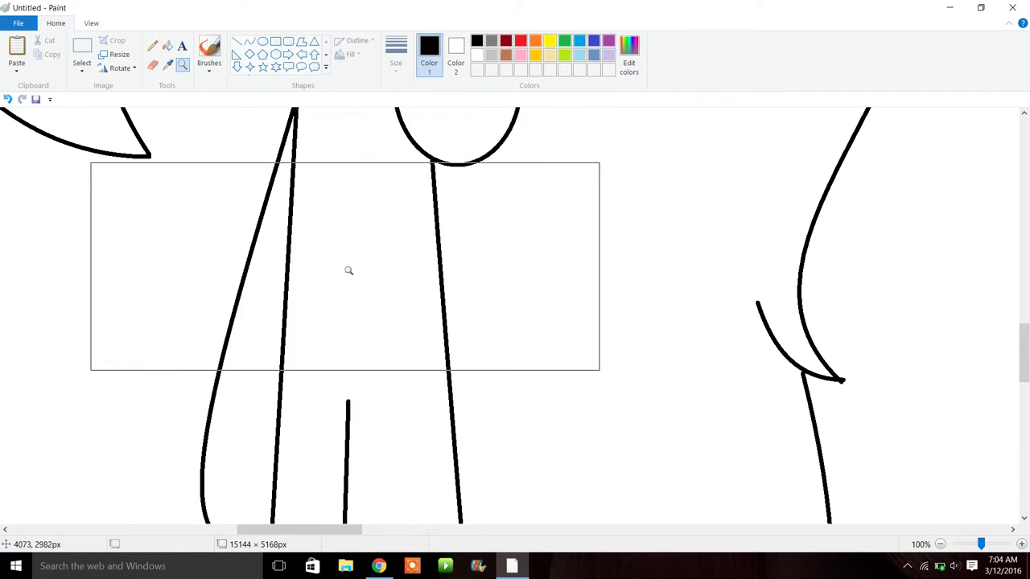
{"action": "left_click", "coordinate": [249, 44]}
{"action": "scroll", "coordinate": [967, 314], "scroll_direction": "down", "scroll_amount": 1}
{"action": "scroll", "coordinate": [965, 281], "scroll_direction": "up", "scroll_amount": 10}
{"action": "scroll", "coordinate": [964, 238], "scroll_direction": "up", "scroll_amount": 2}
{"action": "scroll", "coordinate": [933, 156], "scroll_direction": "down", "scroll_amount": 12}
{"action": "mouse_move", "coordinate": [1009, 440]}
{"action": "left_mouse_down"}
{"action": "mouse_move", "coordinate": [1005, 469]}
{"action": "mouse_move", "coordinate": [984, 330]}
{"action": "mouse_move", "coordinate": [995, 370]}
{"action": "left_mouse_up"}
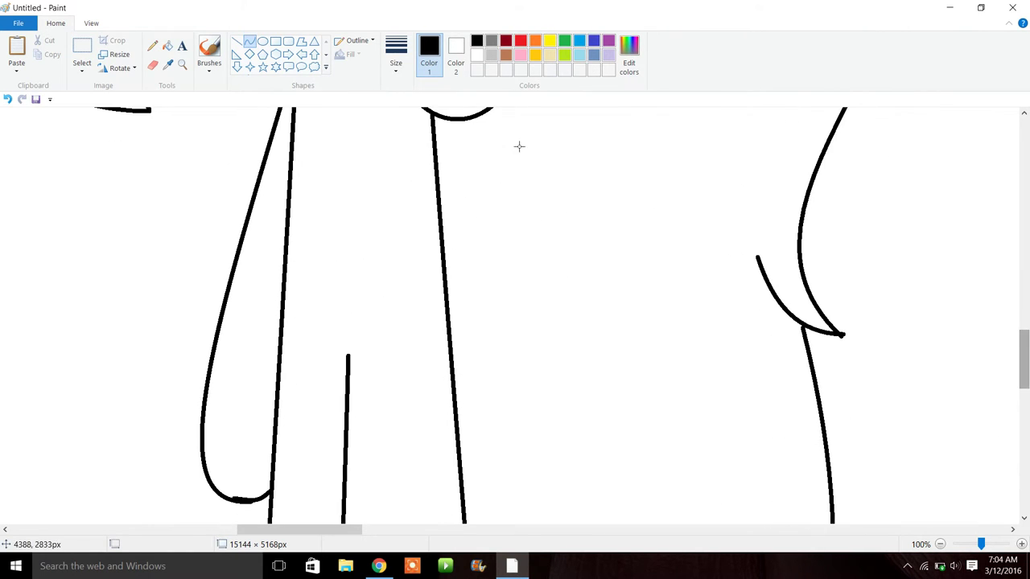
{"action": "left_click", "coordinate": [520, 42]}
{"action": "left_click_drag", "start_coordinate": [280, 333], "coordinate": [451, 334]}
{"action": "left_click_drag", "start_coordinate": [346, 341], "coordinate": [317, 350]}
{"action": "left_click", "coordinate": [317, 349]}
{"action": "left_click", "coordinate": [181, 374]}
{"action": "mouse_move", "coordinate": [1025, 354]}
{"action": "left_mouse_down"}
{"action": "mouse_move", "coordinate": [1025, 291]}
{"action": "mouse_move", "coordinate": [1026, 375]}
{"action": "mouse_move", "coordinate": [1012, 340]}
{"action": "mouse_move", "coordinate": [1017, 361]}
{"action": "left_mouse_up"}
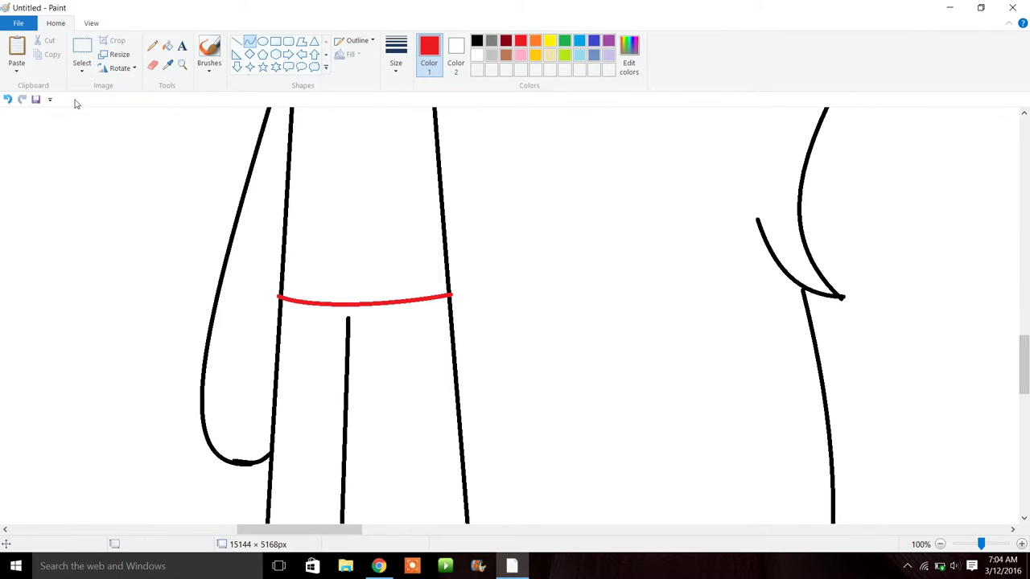
{"action": "left_click", "coordinate": [13, 99]}
{"action": "left_click", "coordinate": [476, 40]}
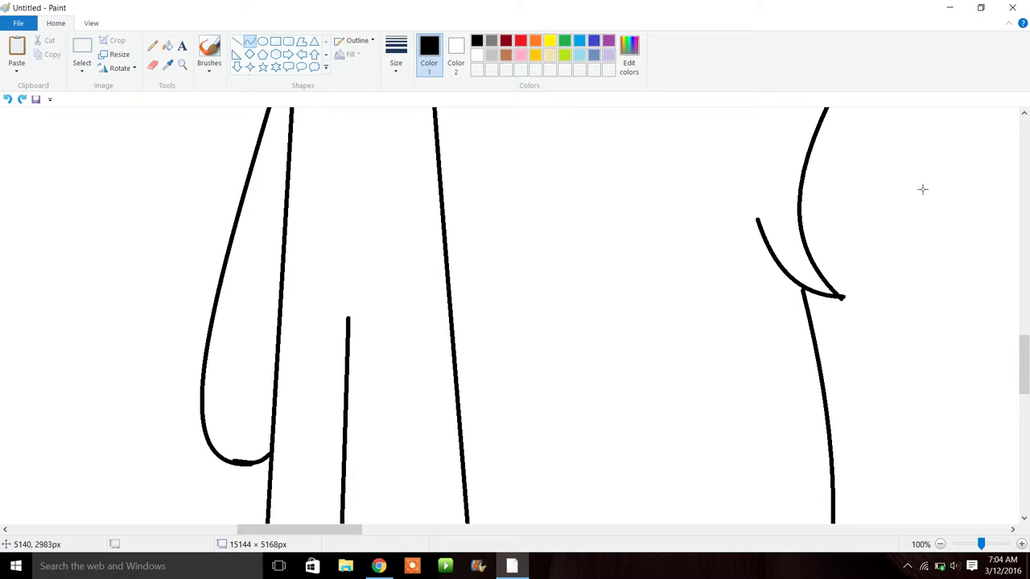
{"action": "left_click_drag", "start_coordinate": [1025, 362], "coordinate": [1024, 377]}
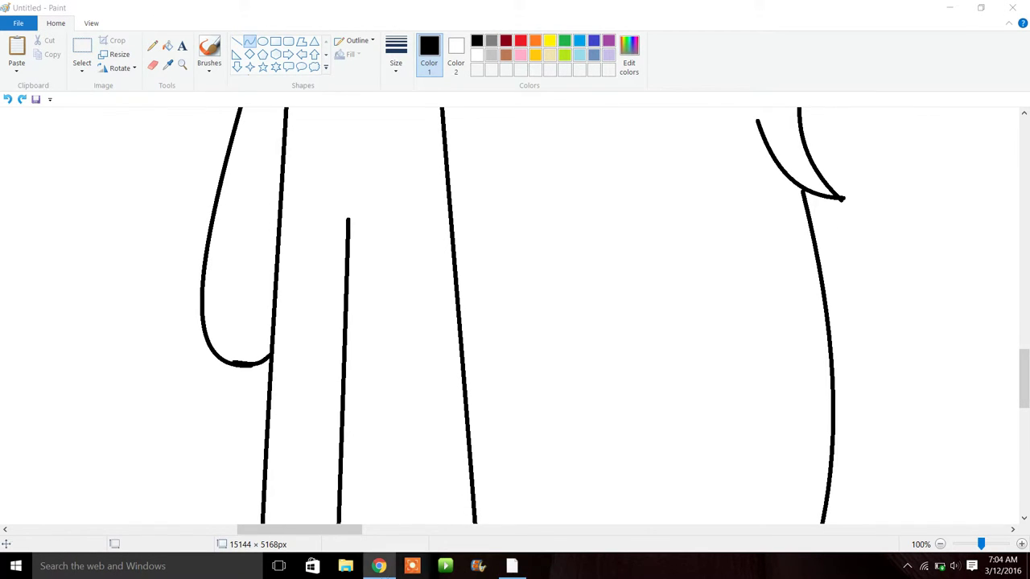
Switch to Chrome and run a Google Images search for "galaxy" in a new tab.
{"action": "left_click", "coordinate": [378, 566]}
{"action": "left_click", "coordinate": [111, 8]}
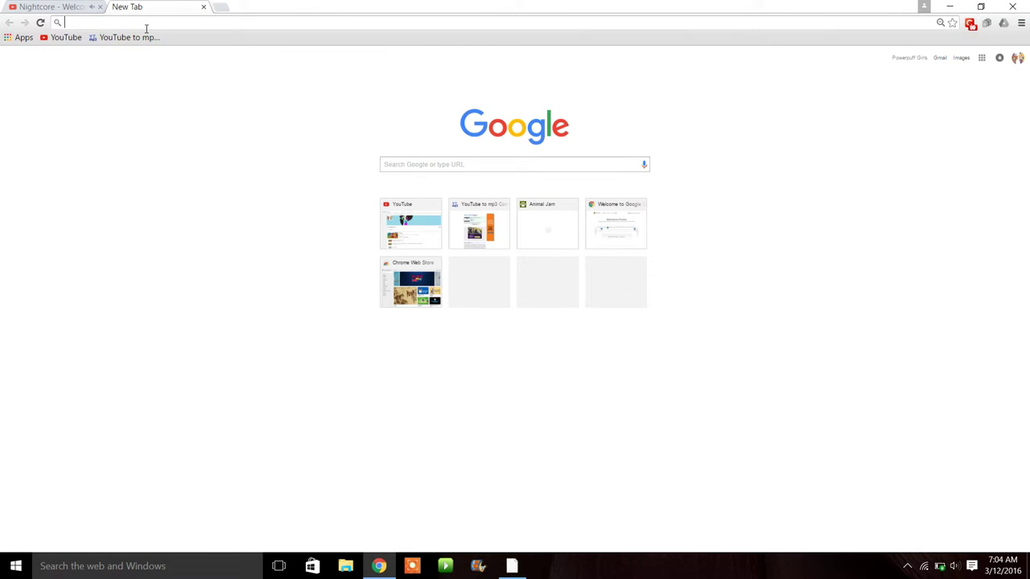
{"action": "type", "text": "ga"}
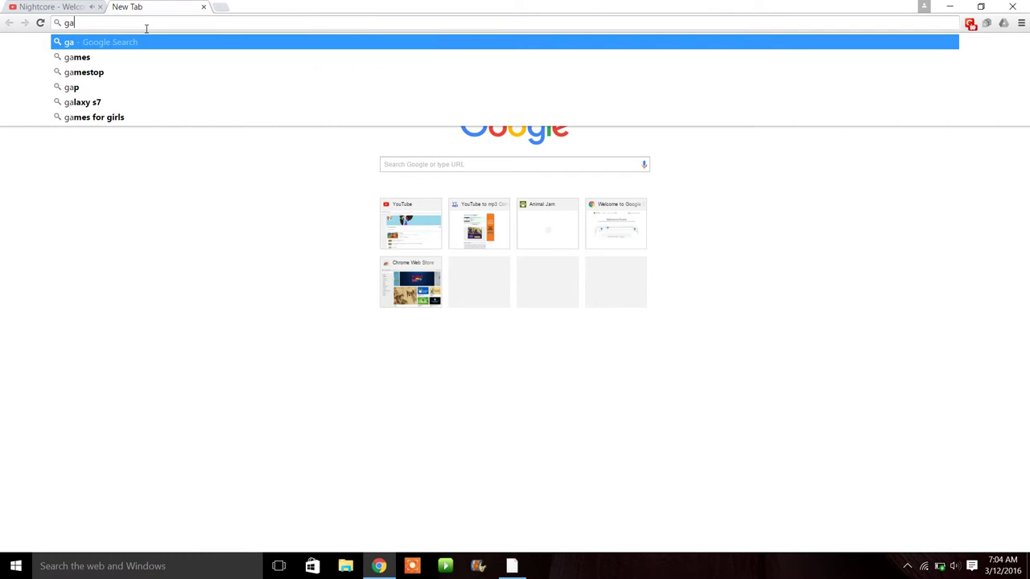
{"action": "type", "text": "lay"}
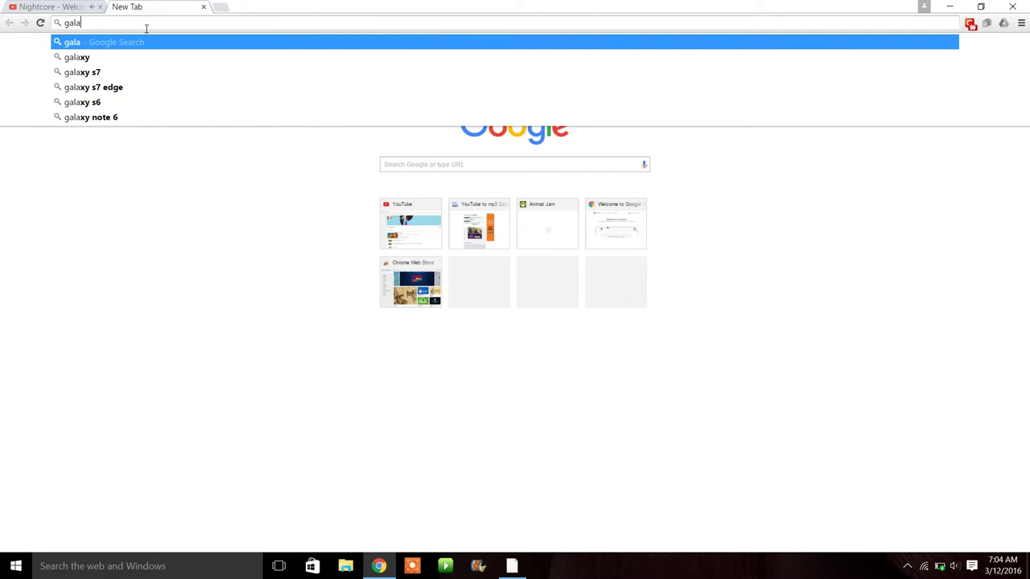
{"action": "left_click", "coordinate": [108, 58]}
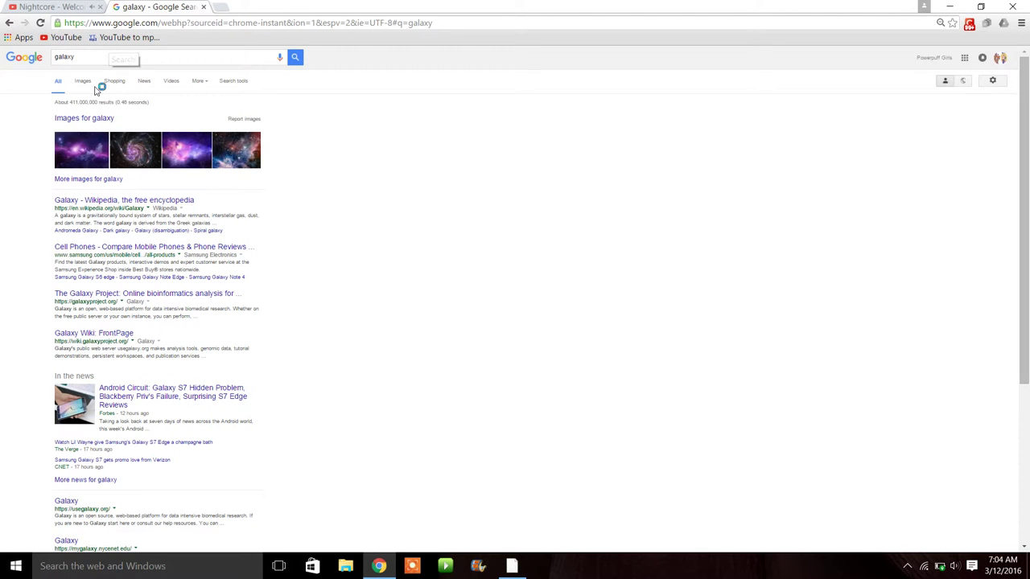
{"action": "left_click", "coordinate": [91, 82]}
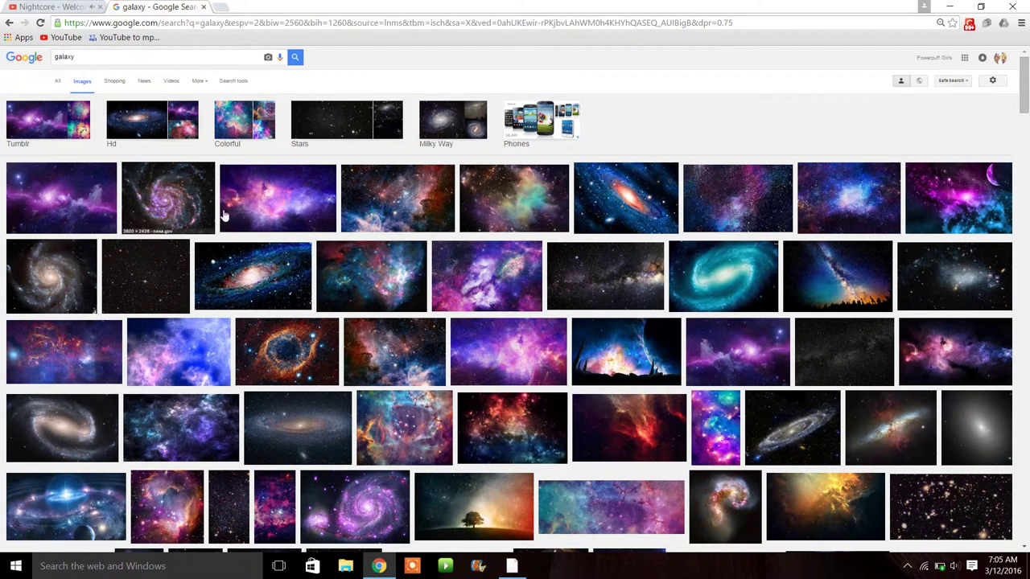
Save the purple-and-pink Galaxy Crushers image to the Downloads folder as the JPEG 4527_original.
{"action": "left_click", "coordinate": [274, 221]}
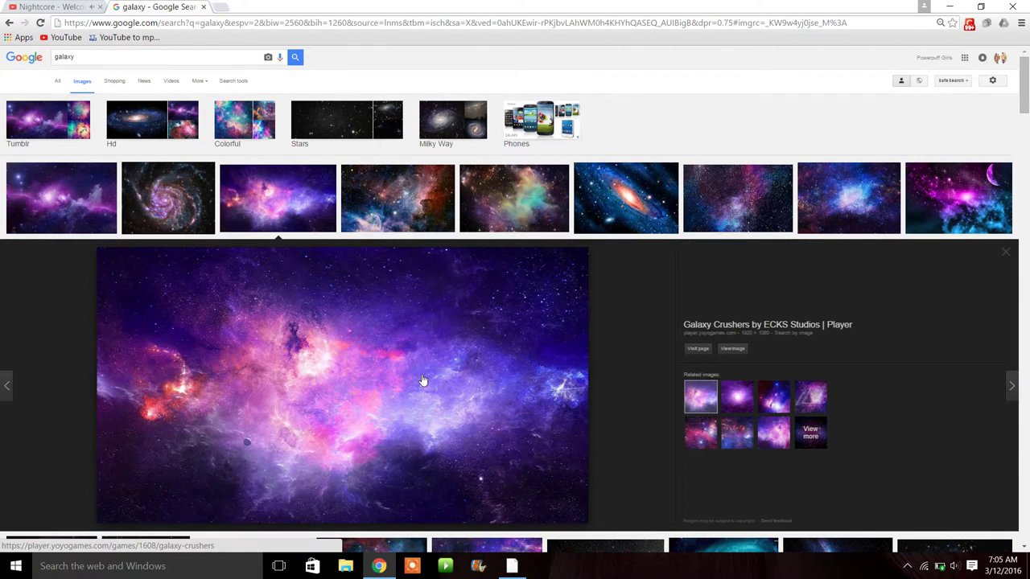
{"action": "right_click", "coordinate": [420, 377]}
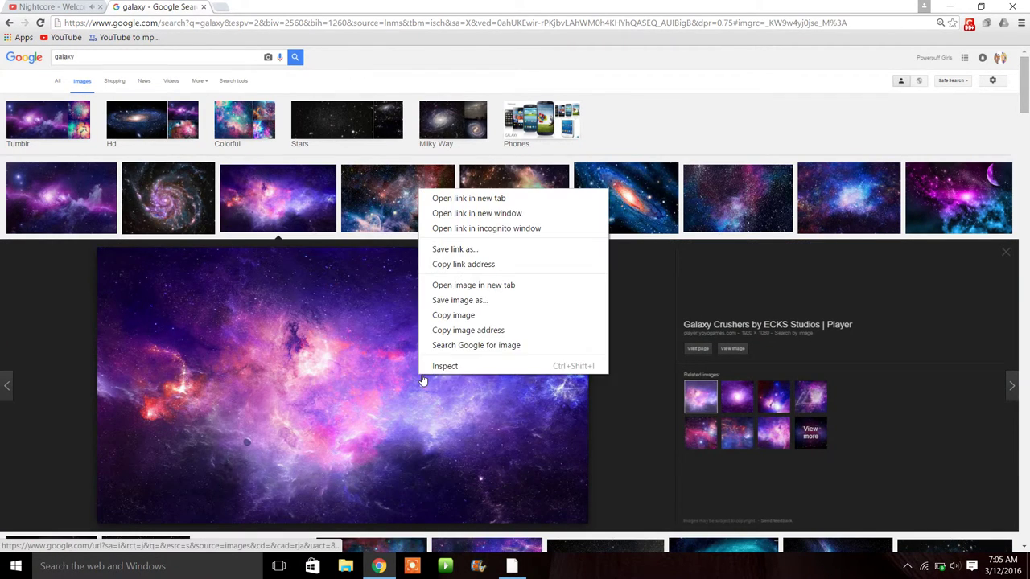
{"action": "left_click", "coordinate": [480, 301]}
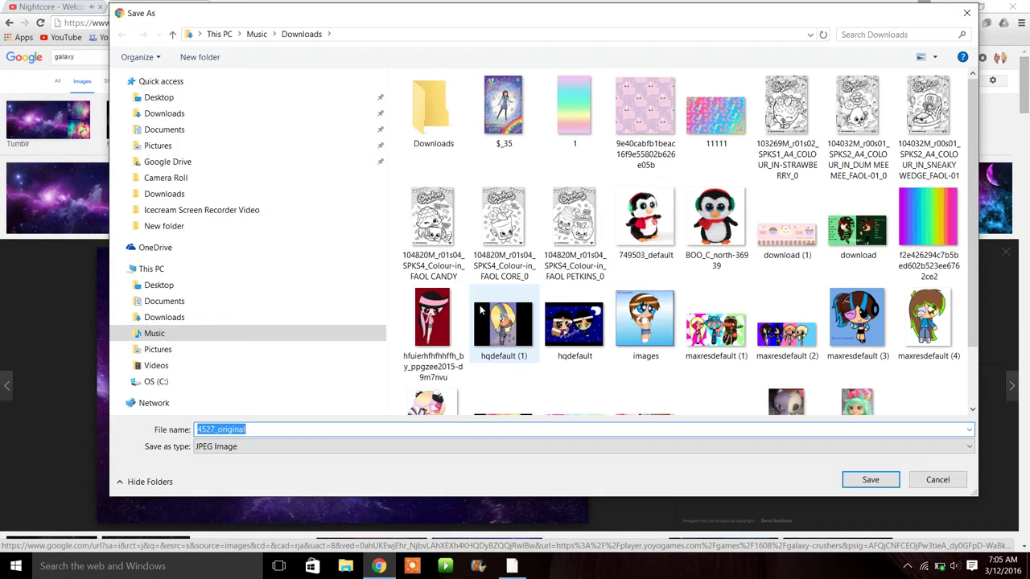
{"action": "left_click", "coordinate": [861, 476]}
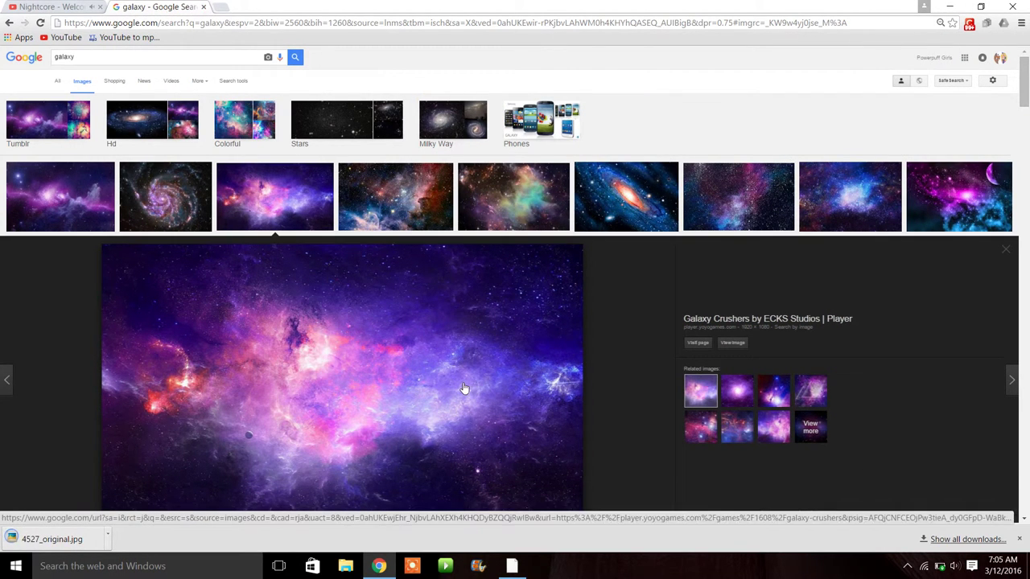
Return to Paint and draw a shallow blue waist curve about 320 px wide across the body.
{"action": "left_click", "coordinate": [511, 566]}
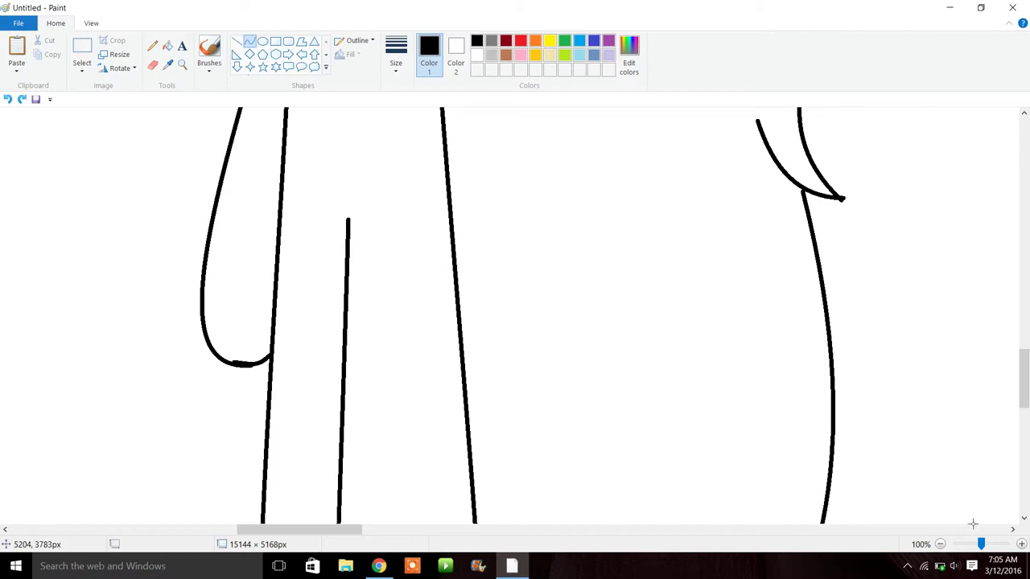
{"action": "scroll", "coordinate": [740, 292], "scroll_direction": "up", "scroll_amount": 3}
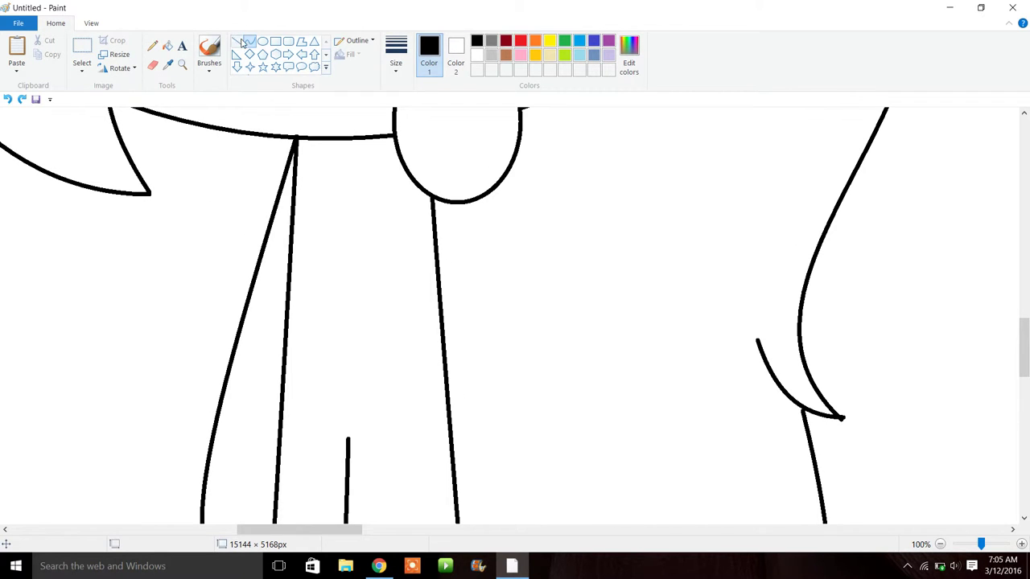
{"action": "mouse_move", "coordinate": [281, 416]}
{"action": "left_mouse_down"}
{"action": "mouse_move", "coordinate": [451, 421]}
{"action": "mouse_move", "coordinate": [315, 444]}
{"action": "mouse_move", "coordinate": [403, 462]}
{"action": "left_mouse_up"}
{"action": "left_click", "coordinate": [577, 46]}
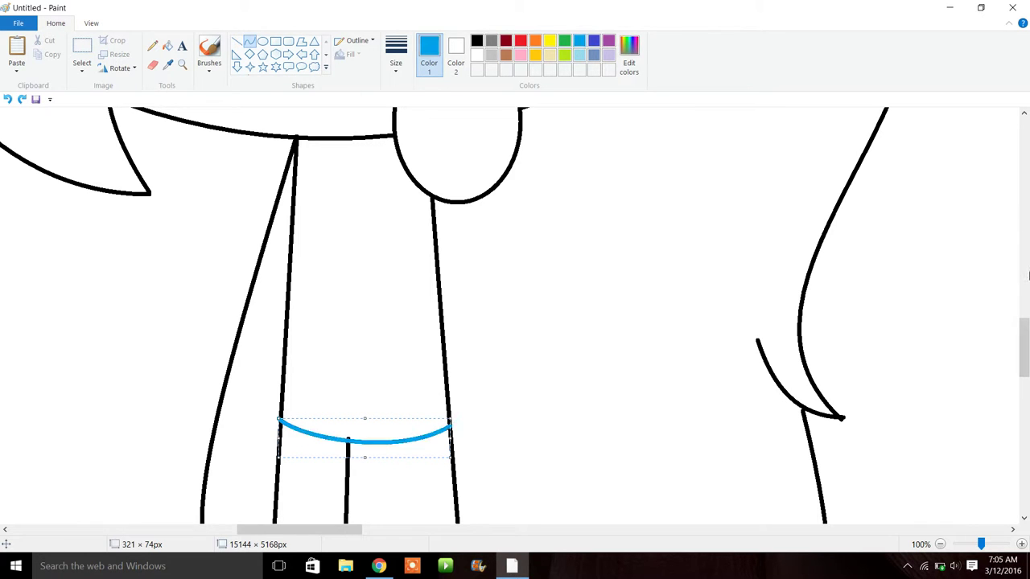
Draw the flared skirt in blue with two curved sides about 500 px tall and a curved hem about 560 px wide.
{"action": "left_click_drag", "start_coordinate": [1025, 346], "coordinate": [1025, 376]}
{"action": "mouse_move", "coordinate": [281, 214]}
{"action": "left_mouse_down"}
{"action": "mouse_move", "coordinate": [229, 488]}
{"action": "mouse_move", "coordinate": [493, 482]}
{"action": "mouse_move", "coordinate": [367, 515]}
{"action": "left_mouse_up"}
{"action": "left_click", "coordinate": [501, 486]}
{"action": "left_click_drag", "start_coordinate": [506, 486], "coordinate": [528, 484]}
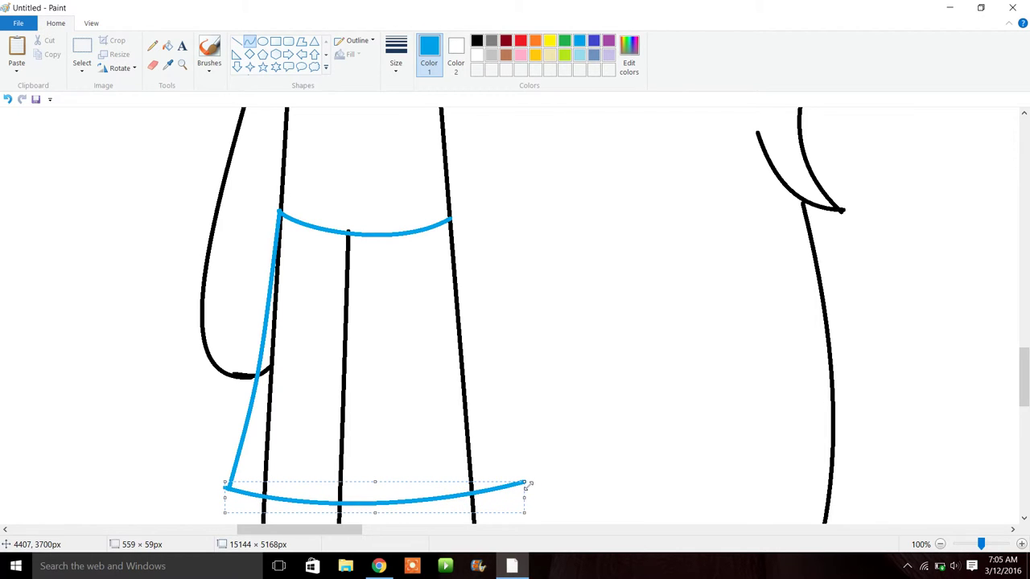
{"action": "left_click_drag", "start_coordinate": [453, 219], "coordinate": [530, 490]}
{"action": "left_click_drag", "start_coordinate": [509, 423], "coordinate": [494, 424]}
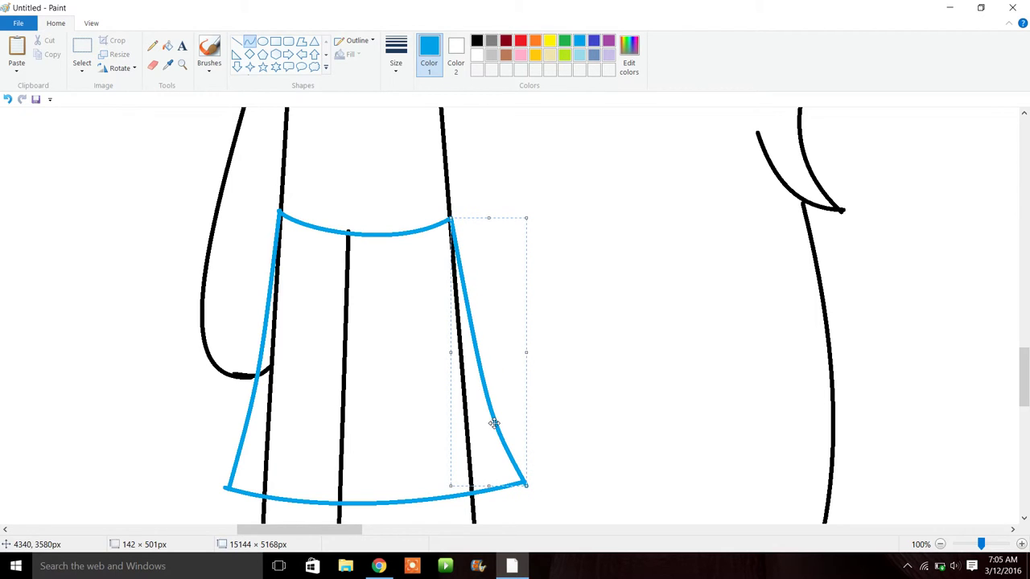
Erase the lines inside the skirt by filling it black and then white, and recolour its blue outline black.
{"action": "left_click", "coordinate": [167, 46]}
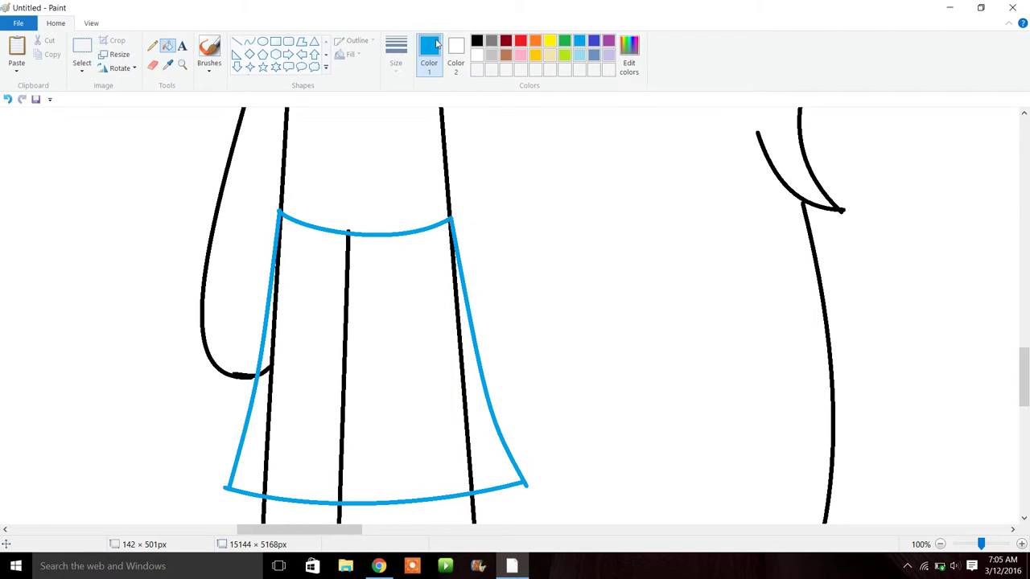
{"action": "left_click", "coordinate": [476, 41]}
{"action": "left_click", "coordinate": [403, 293]}
{"action": "left_click", "coordinate": [328, 298]}
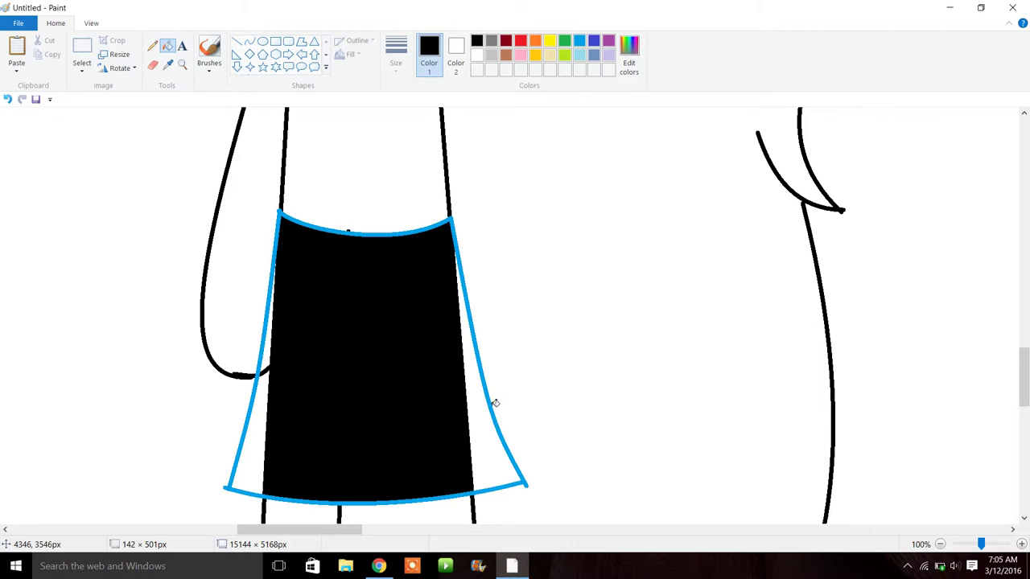
{"action": "left_click", "coordinate": [478, 54]}
{"action": "left_click", "coordinate": [395, 340]}
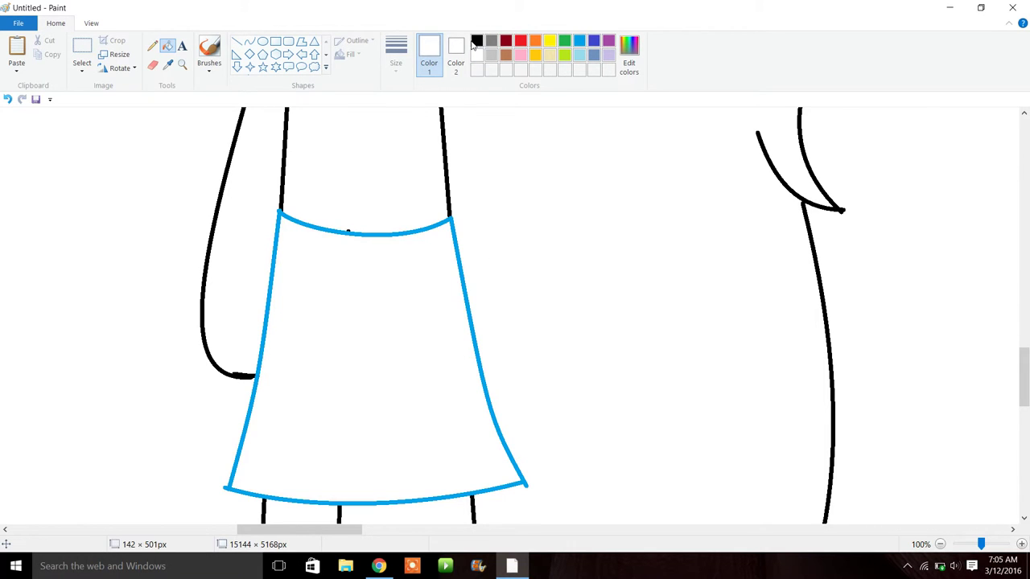
{"action": "left_click", "coordinate": [481, 40]}
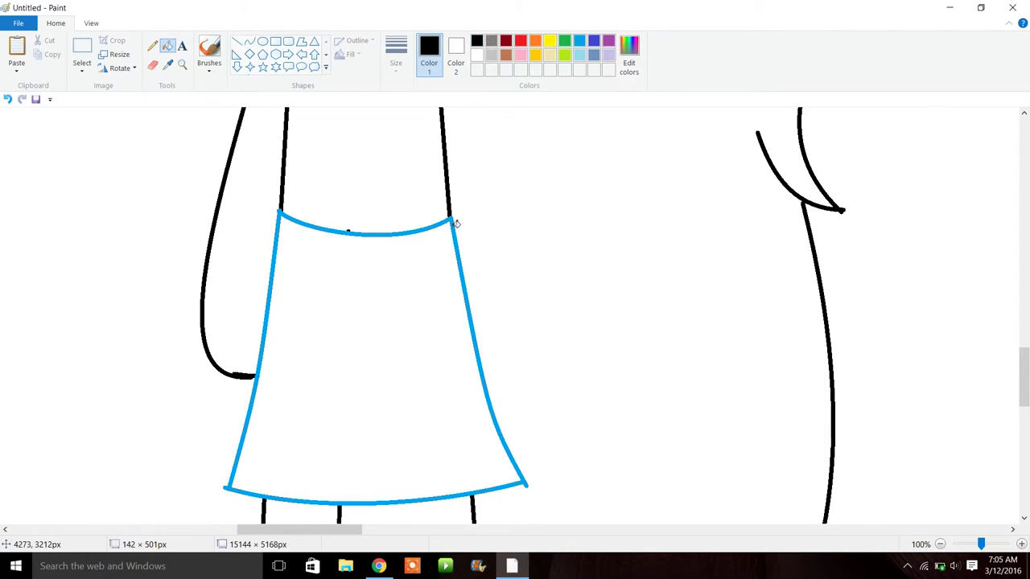
{"action": "left_click", "coordinate": [453, 221]}
Draw two shallow black curves across the front foot, the upper about 260 px wide and the lower near the toe.
{"action": "left_click_drag", "start_coordinate": [1029, 339], "coordinate": [1024, 443]}
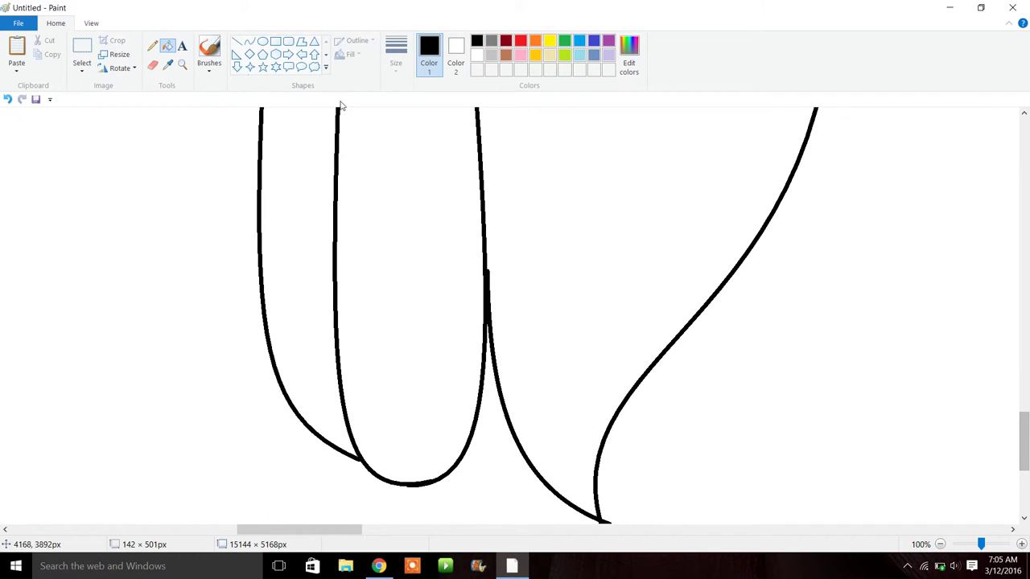
{"action": "left_click", "coordinate": [250, 41]}
{"action": "left_click_drag", "start_coordinate": [339, 392], "coordinate": [483, 387]}
{"action": "mouse_move", "coordinate": [406, 393]}
{"action": "left_mouse_down"}
{"action": "mouse_move", "coordinate": [385, 410]}
{"action": "mouse_move", "coordinate": [458, 409]}
{"action": "left_mouse_up"}
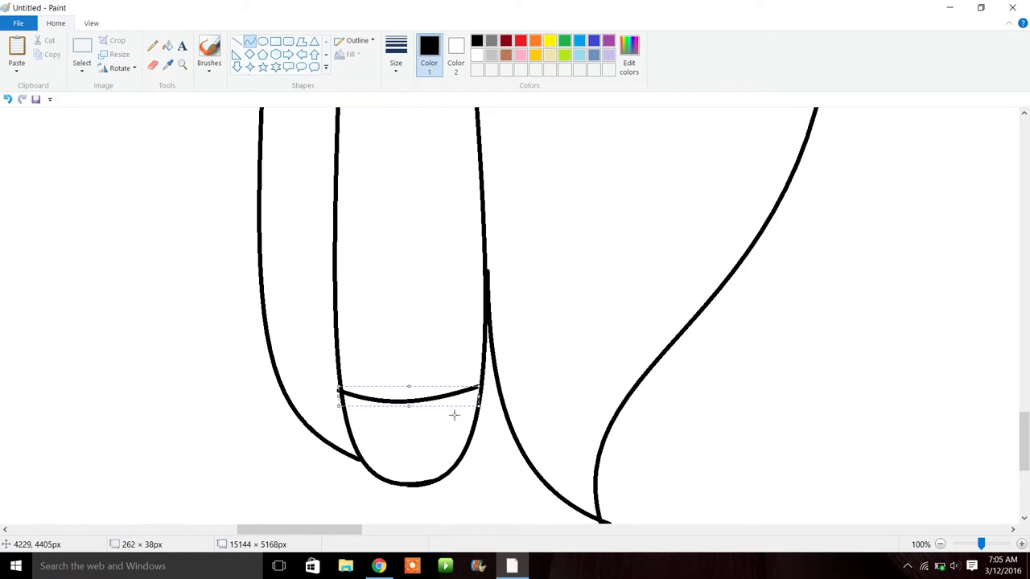
{"action": "mouse_move", "coordinate": [375, 468]}
{"action": "left_mouse_down"}
{"action": "mouse_move", "coordinate": [457, 470]}
{"action": "mouse_move", "coordinate": [412, 478]}
{"action": "left_mouse_up"}
Draw the front shoe's raised tongue with a short top curve and a long edge running down to the toe curve.
{"action": "left_click", "coordinate": [328, 368]}
{"action": "left_click_drag", "start_coordinate": [338, 351], "coordinate": [393, 430]}
{"action": "left_click", "coordinate": [365, 354]}
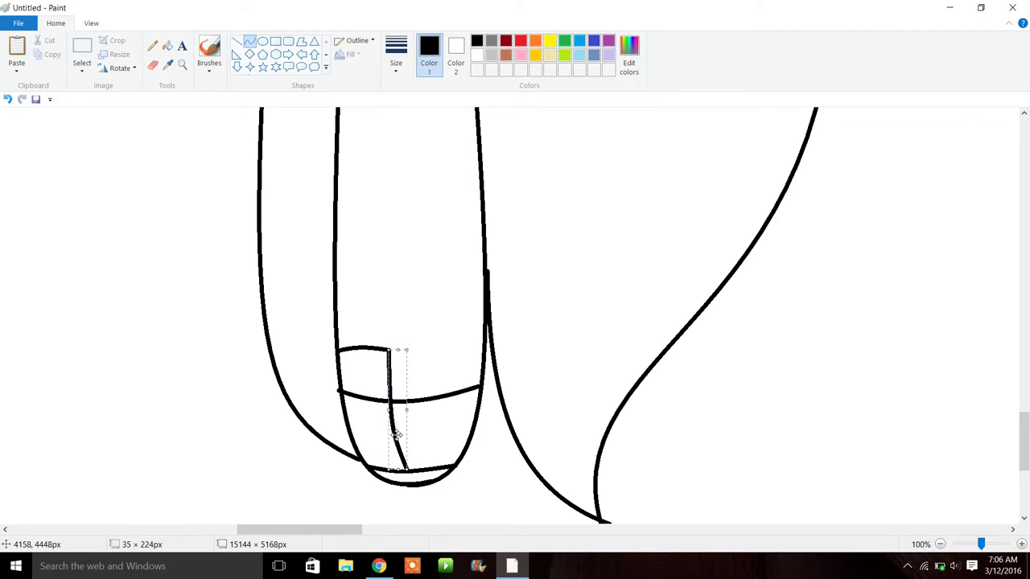
Draw matching toe, upper and tongue curves for the shoe on the rear foot.
{"action": "left_click_drag", "start_coordinate": [323, 440], "coordinate": [351, 429]}
{"action": "left_click_drag", "start_coordinate": [281, 377], "coordinate": [341, 345]}
{"action": "mouse_move", "coordinate": [282, 361]}
{"action": "left_mouse_down"}
{"action": "mouse_move", "coordinate": [329, 357]}
{"action": "mouse_move", "coordinate": [341, 425]}
{"action": "left_mouse_up"}
{"action": "left_click", "coordinate": [328, 356]}
{"action": "mouse_move", "coordinate": [310, 378]}
{"action": "left_mouse_down"}
{"action": "mouse_move", "coordinate": [302, 363]}
{"action": "mouse_move", "coordinate": [272, 352]}
{"action": "mouse_move", "coordinate": [283, 344]}
{"action": "left_mouse_up"}
{"action": "left_click", "coordinate": [300, 364]}
{"action": "left_click", "coordinate": [173, 325]}
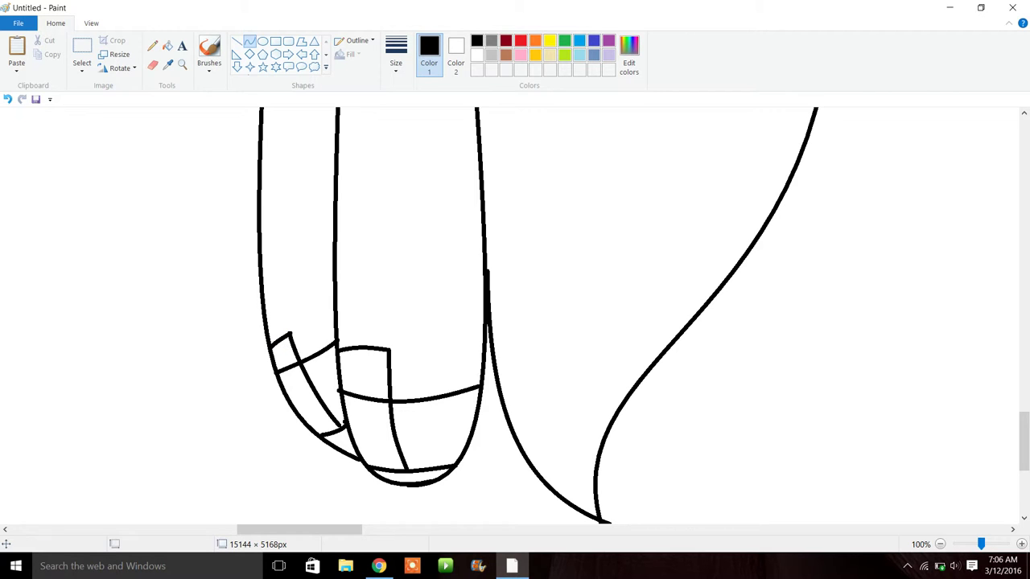
Draw crossed straight lines as laces on the front and rear shoes.
{"action": "left_click", "coordinate": [236, 41]}
{"action": "left_click_drag", "start_coordinate": [344, 394], "coordinate": [403, 475]}
{"action": "left_click_drag", "start_coordinate": [390, 400], "coordinate": [366, 468]}
{"action": "mouse_move", "coordinate": [280, 374]}
{"action": "left_mouse_down"}
{"action": "mouse_move", "coordinate": [353, 439]}
{"action": "mouse_move", "coordinate": [339, 424]}
{"action": "left_mouse_up"}
{"action": "left_click_drag", "start_coordinate": [307, 366], "coordinate": [323, 443]}
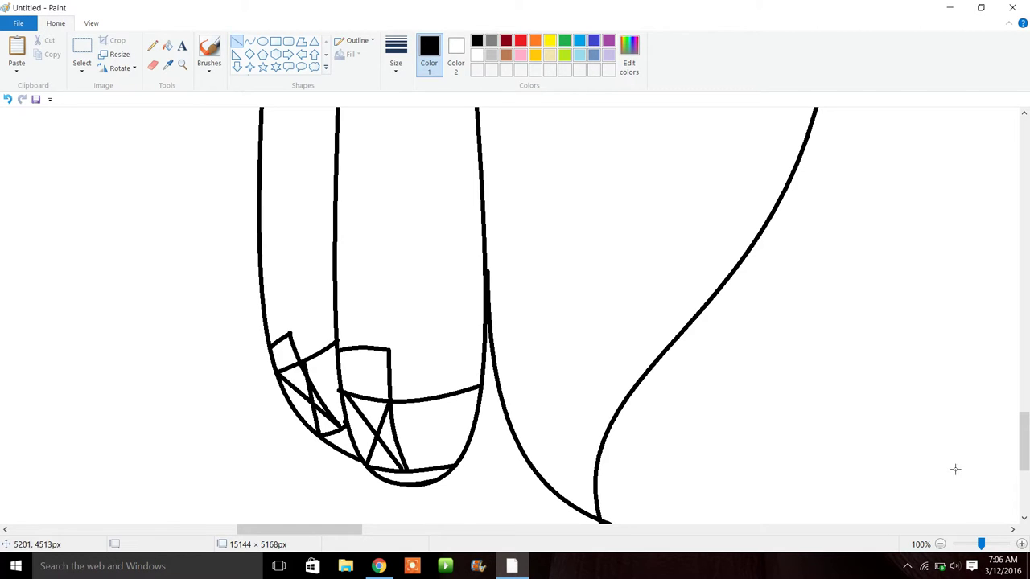
Draw an upward-arched curve across both legs just below the skirt hem.
{"action": "left_click", "coordinate": [940, 544]}
{"action": "left_click", "coordinate": [940, 544]}
{"action": "left_click", "coordinate": [940, 544]}
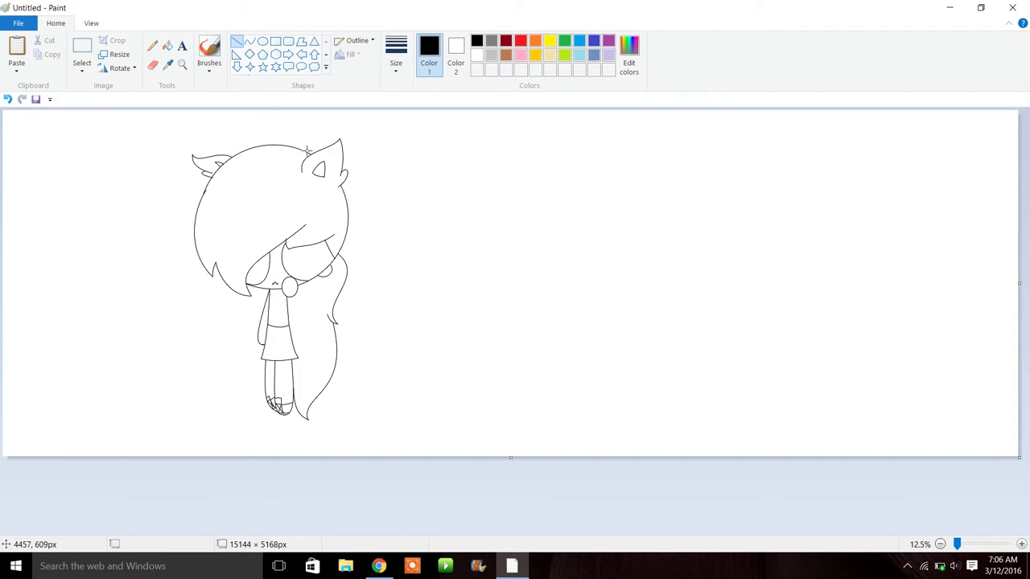
{"action": "left_click", "coordinate": [183, 66]}
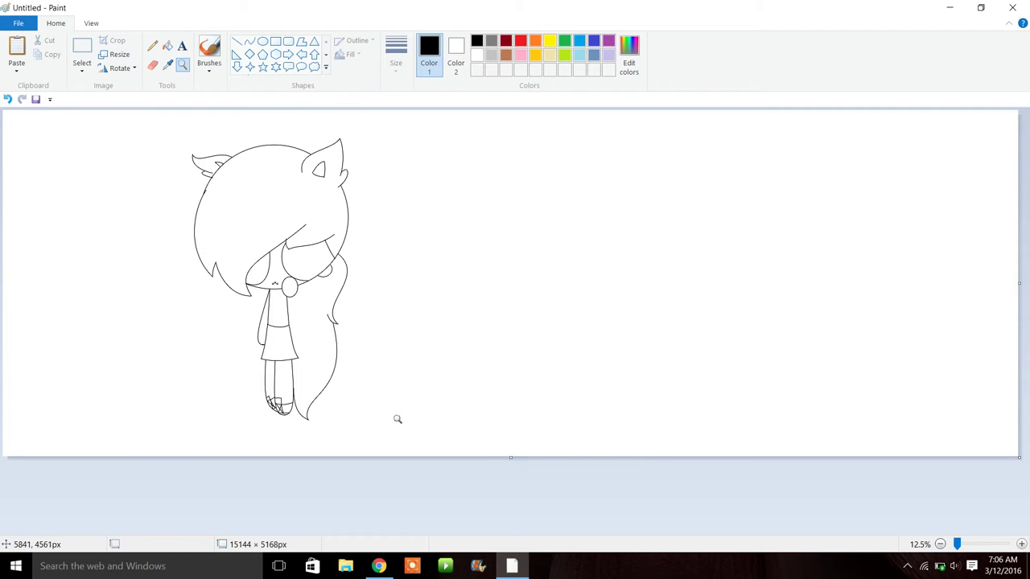
{"action": "left_click", "coordinate": [393, 419]}
{"action": "left_click", "coordinate": [395, 410]}
{"action": "left_click", "coordinate": [403, 283]}
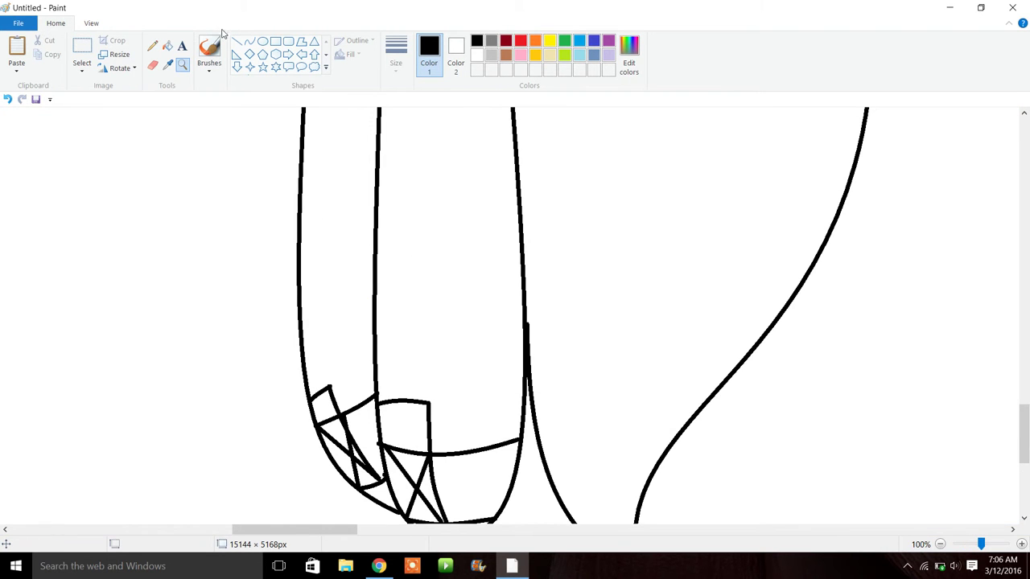
{"action": "left_click", "coordinate": [250, 42]}
{"action": "left_click_drag", "start_coordinate": [1024, 427], "coordinate": [1026, 376]}
{"action": "left_click_drag", "start_coordinate": [1025, 419], "coordinate": [1024, 422]}
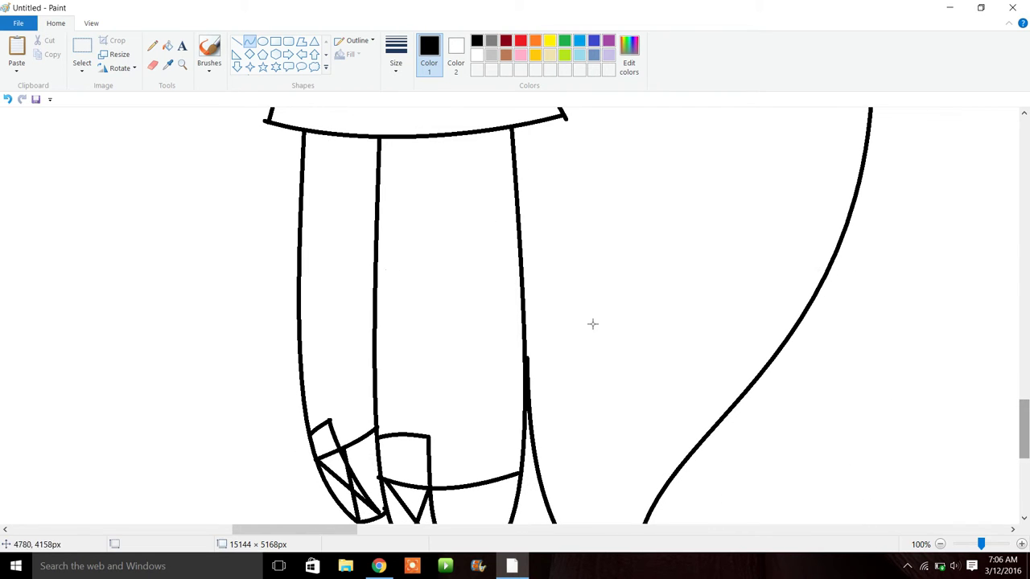
{"action": "mouse_move", "coordinate": [298, 201]}
{"action": "left_mouse_down"}
{"action": "mouse_move", "coordinate": [534, 201]}
{"action": "mouse_move", "coordinate": [519, 199]}
{"action": "left_mouse_up"}
{"action": "left_click_drag", "start_coordinate": [434, 198], "coordinate": [437, 174]}
{"action": "left_click", "coordinate": [437, 174]}
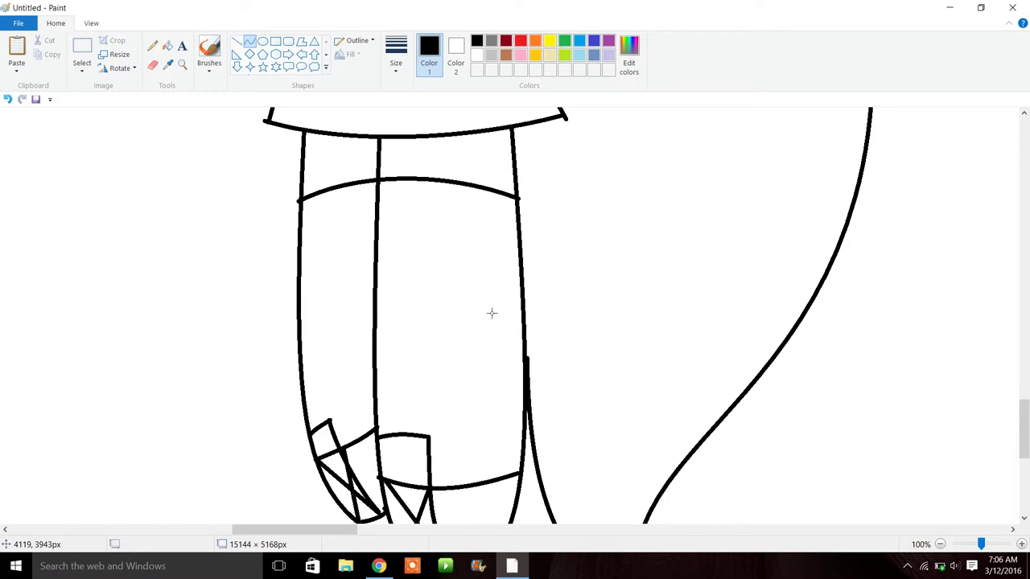
Try a freehand Pencil spiral on the front leg below the stocking curve using the third line thickness, and undo it.
{"action": "left_click", "coordinate": [181, 65]}
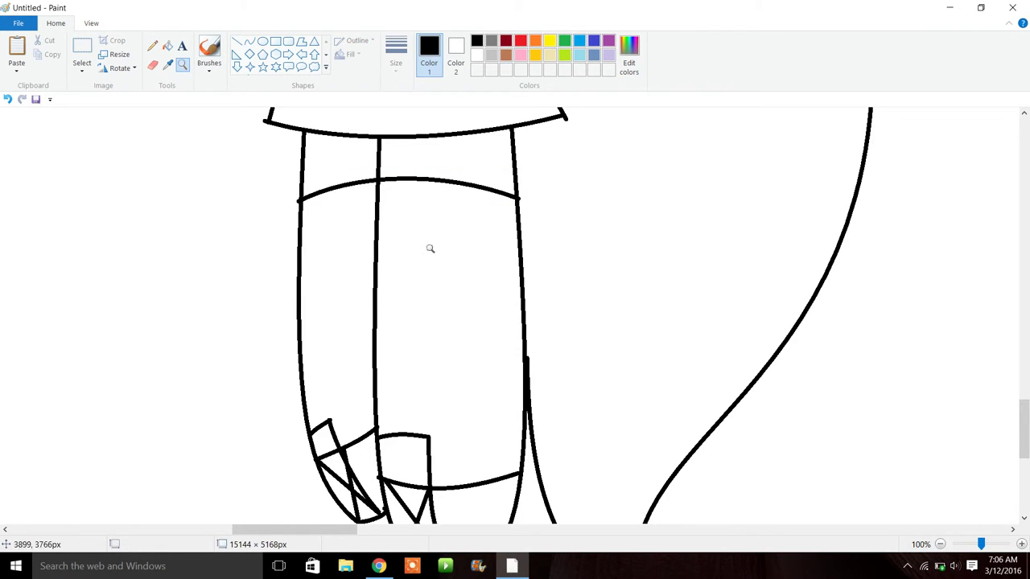
{"action": "left_click", "coordinate": [499, 278]}
{"action": "left_click", "coordinate": [237, 41]}
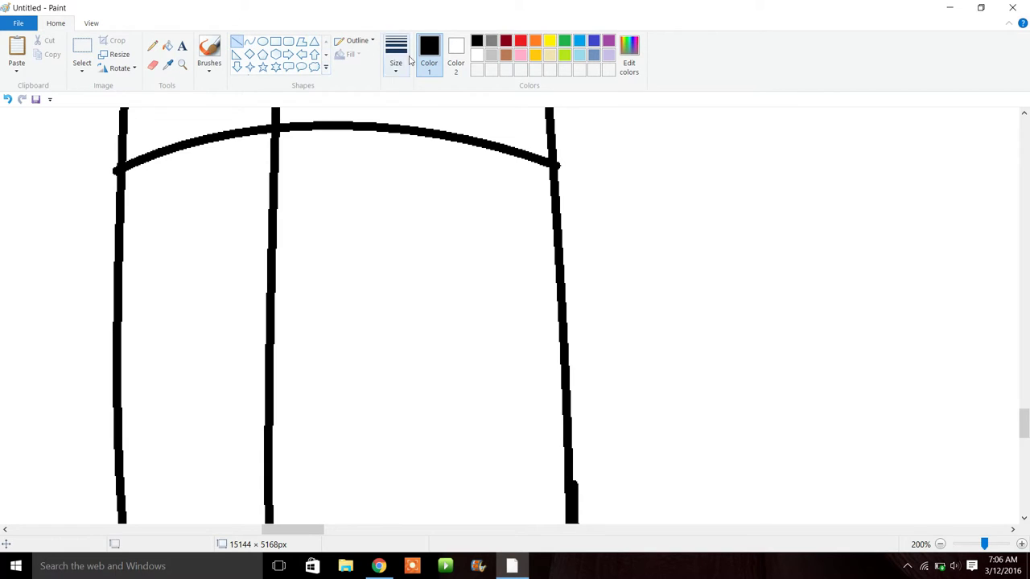
{"action": "left_click", "coordinate": [396, 55]}
{"action": "left_click", "coordinate": [441, 129]}
{"action": "left_click", "coordinate": [152, 45]}
{"action": "left_click", "coordinate": [396, 55]}
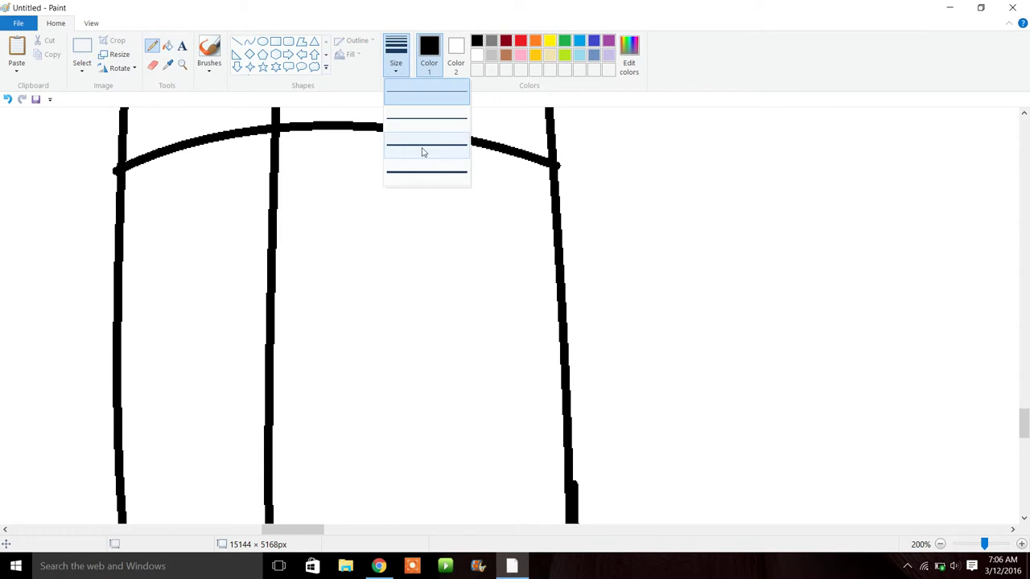
{"action": "left_click", "coordinate": [422, 152]}
{"action": "mouse_move", "coordinate": [486, 438]}
{"action": "left_mouse_down"}
{"action": "mouse_move", "coordinate": [435, 425]}
{"action": "mouse_move", "coordinate": [340, 277]}
{"action": "mouse_move", "coordinate": [459, 236]}
{"action": "mouse_move", "coordinate": [500, 349]}
{"action": "mouse_move", "coordinate": [464, 385]}
{"action": "mouse_move", "coordinate": [414, 372]}
{"action": "mouse_move", "coordinate": [423, 290]}
{"action": "mouse_move", "coordinate": [475, 298]}
{"action": "mouse_move", "coordinate": [466, 339]}
{"action": "mouse_move", "coordinate": [435, 344]}
{"action": "mouse_move", "coordinate": [443, 312]}
{"action": "left_mouse_up"}
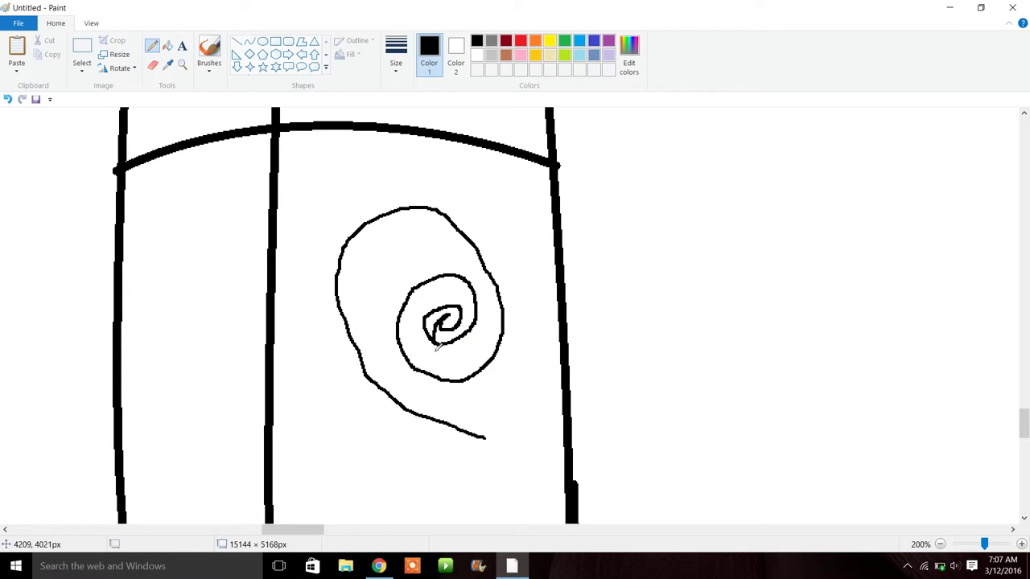
{"action": "left_click", "coordinate": [7, 99]}
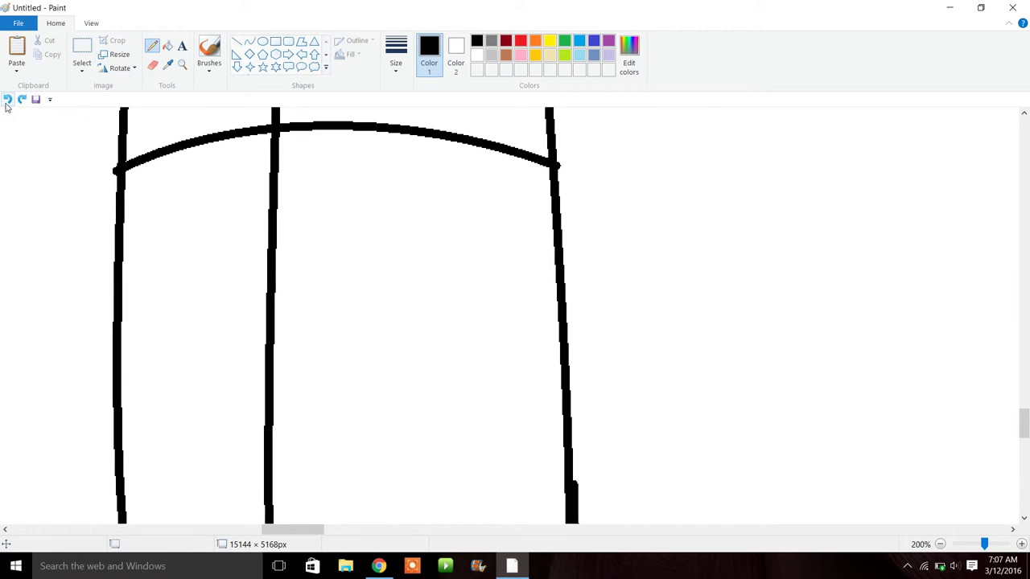
Try a second, double-lined freehand spiral on the front leg near its outer edge, and undo it.
{"action": "mouse_move", "coordinate": [522, 420]}
{"action": "left_mouse_down"}
{"action": "mouse_move", "coordinate": [455, 426]}
{"action": "mouse_move", "coordinate": [371, 353]}
{"action": "mouse_move", "coordinate": [440, 235]}
{"action": "mouse_move", "coordinate": [508, 262]}
{"action": "mouse_move", "coordinate": [526, 323]}
{"action": "mouse_move", "coordinate": [523, 363]}
{"action": "mouse_move", "coordinate": [506, 399]}
{"action": "mouse_move", "coordinate": [435, 390]}
{"action": "mouse_move", "coordinate": [431, 319]}
{"action": "mouse_move", "coordinate": [472, 297]}
{"action": "mouse_move", "coordinate": [464, 340]}
{"action": "left_mouse_up"}
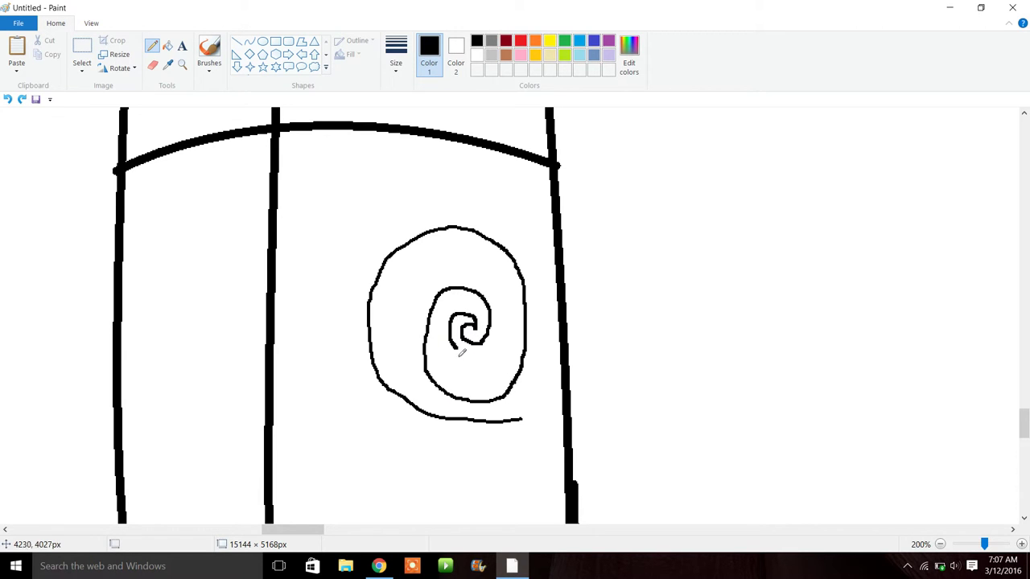
{"action": "mouse_move", "coordinate": [507, 343]}
{"action": "left_mouse_down"}
{"action": "mouse_move", "coordinate": [482, 273]}
{"action": "mouse_move", "coordinate": [453, 266]}
{"action": "mouse_move", "coordinate": [421, 289]}
{"action": "mouse_move", "coordinate": [416, 349]}
{"action": "left_mouse_up"}
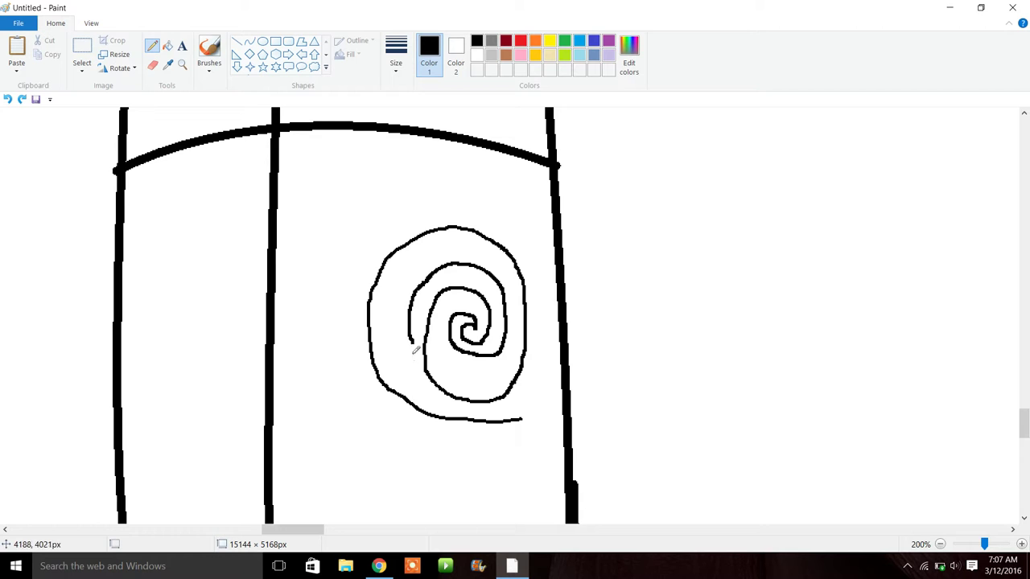
{"action": "left_click", "coordinate": [7, 99]}
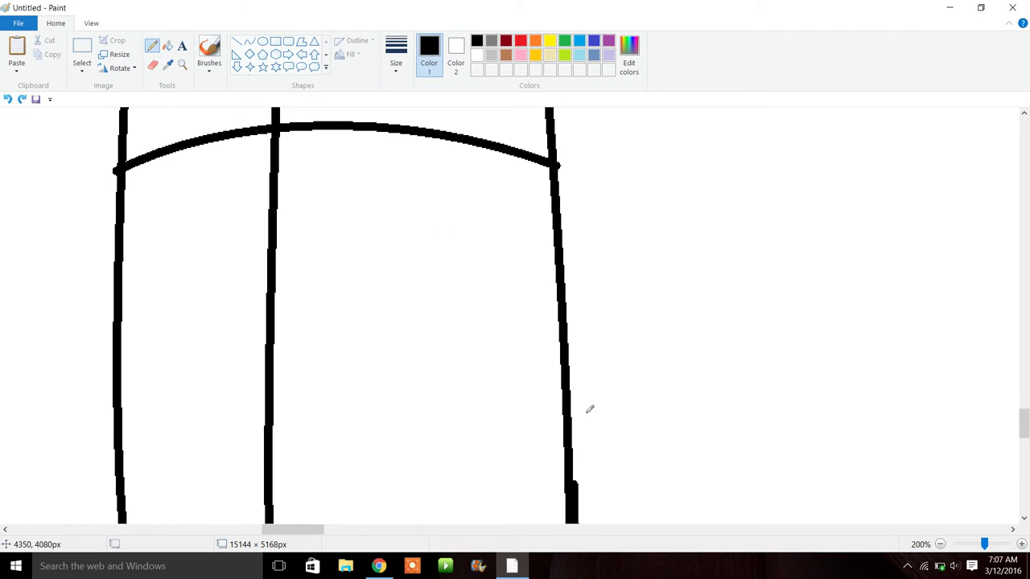
Switch to Chrome and search Google for "dream stone".
{"action": "left_click", "coordinate": [940, 545]}
{"action": "left_click", "coordinate": [940, 545]}
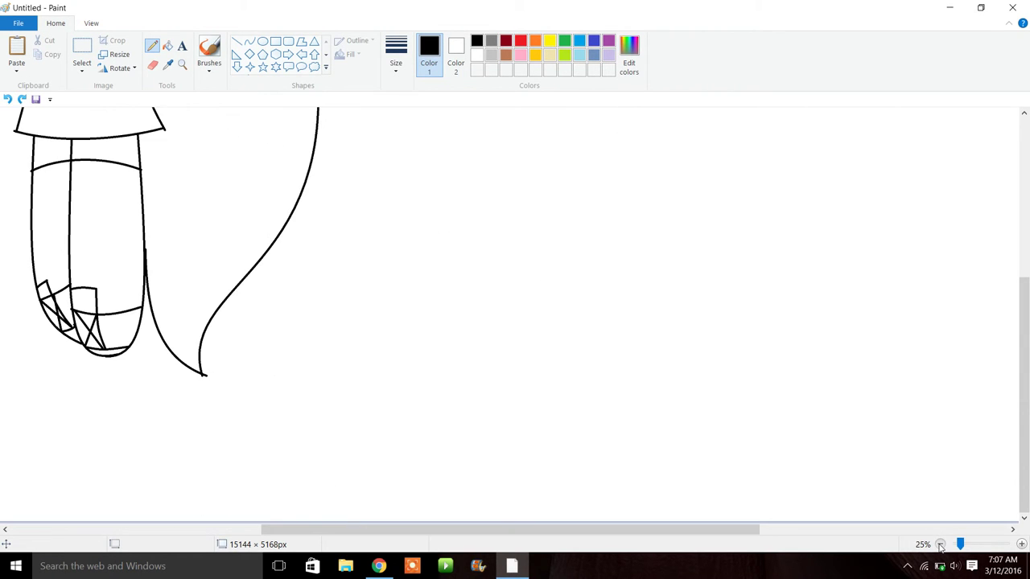
{"action": "left_click", "coordinate": [940, 545]}
{"action": "left_click", "coordinate": [940, 544]}
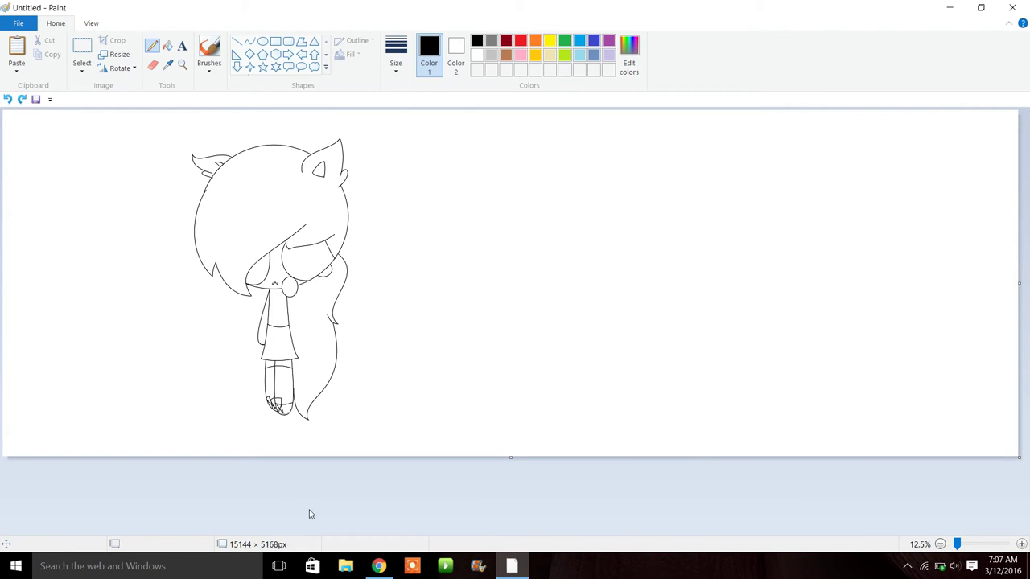
{"action": "left_click", "coordinate": [380, 567]}
{"action": "left_click", "coordinate": [268, 23]}
{"action": "key", "text": "BackSpace"}
{"action": "type", "text": "drean"}
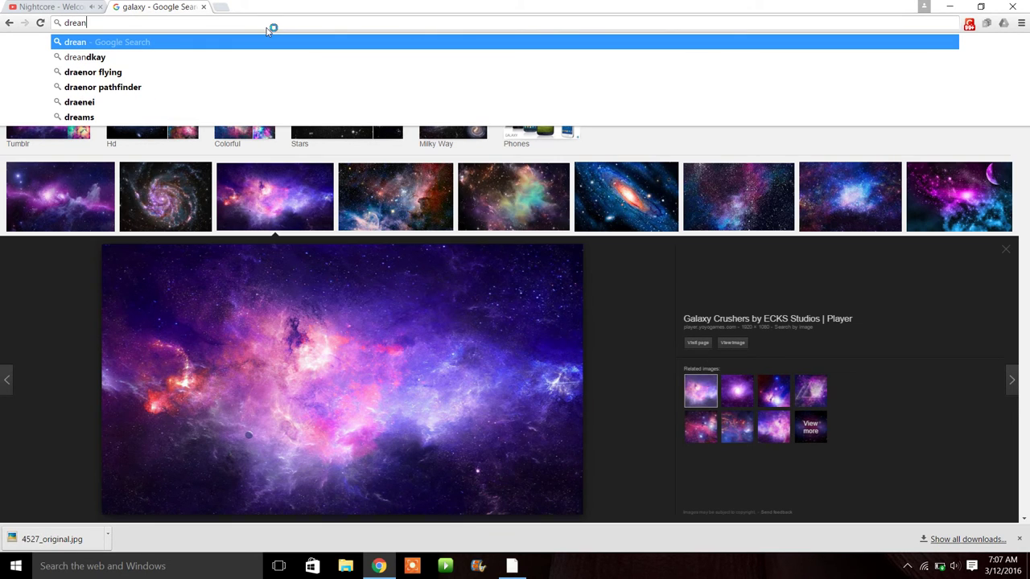
{"action": "key", "text": "BackSpace"}
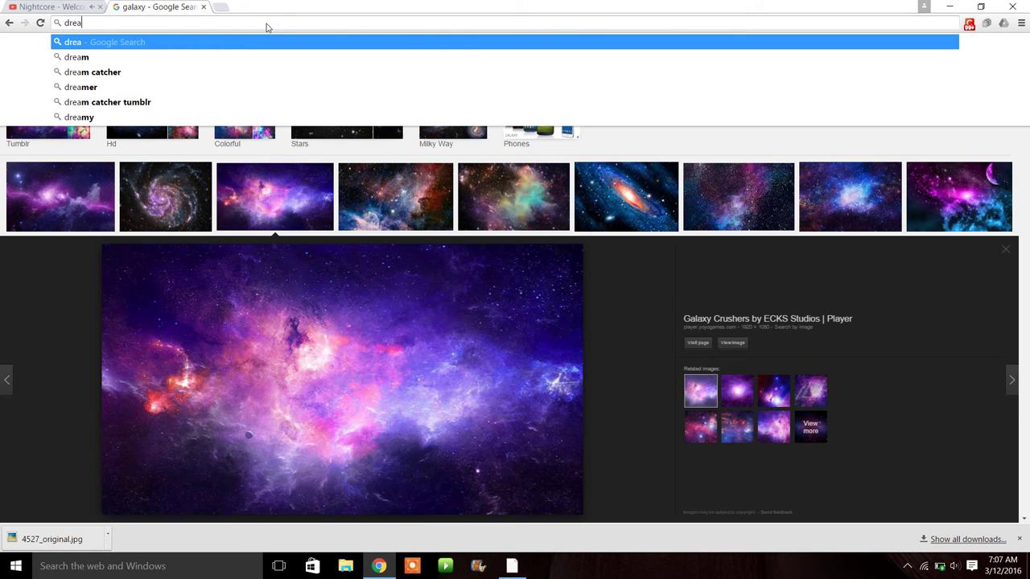
{"action": "type", "text": "m st"}
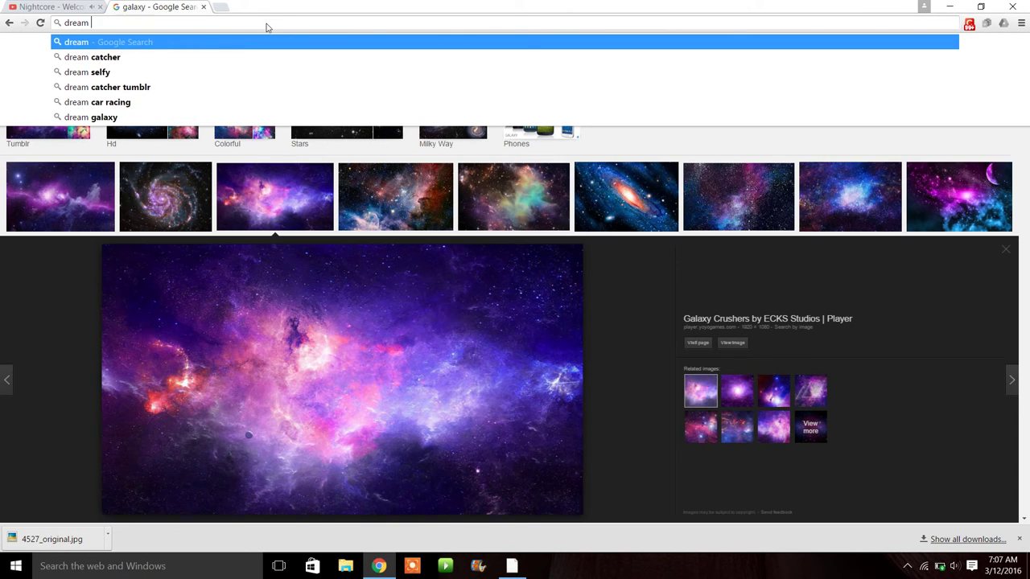
{"action": "type", "text": "on"}
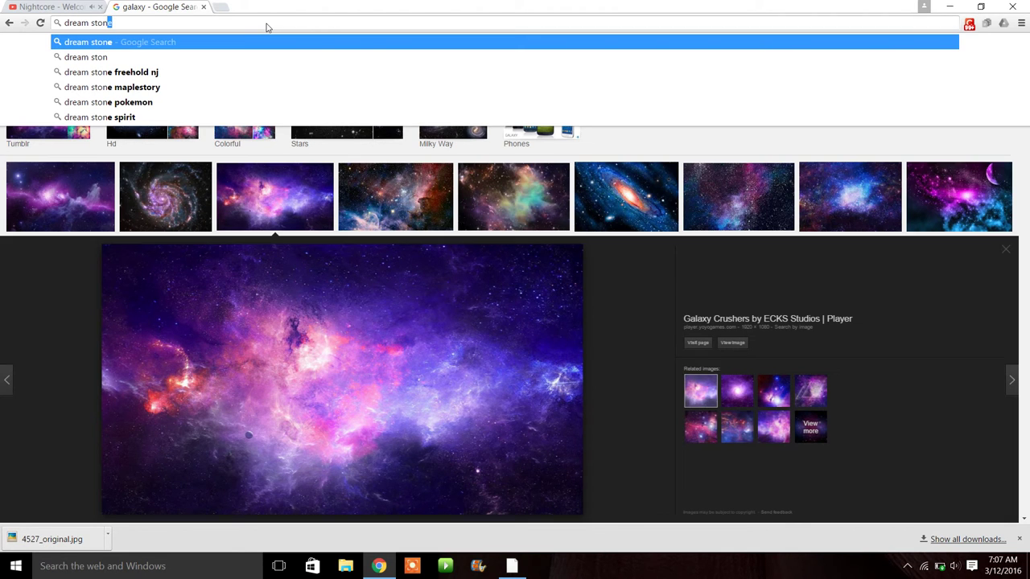
{"action": "key", "text": "Return"}
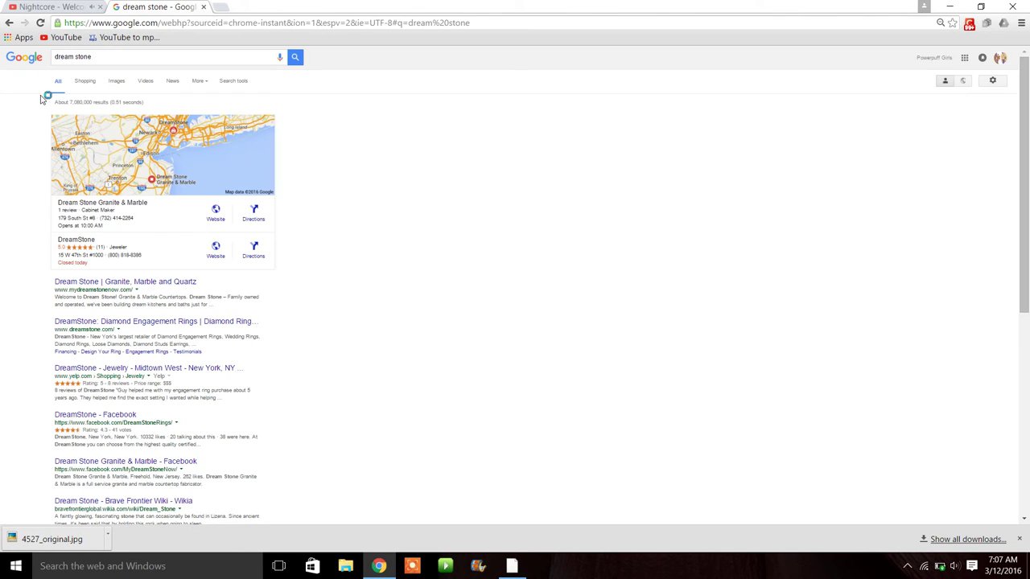
Show the image results, narrow them to the Mario group, and preview the green spiral Dream Stone picture from Super Mario Wiki.
{"action": "left_click", "coordinate": [117, 84]}
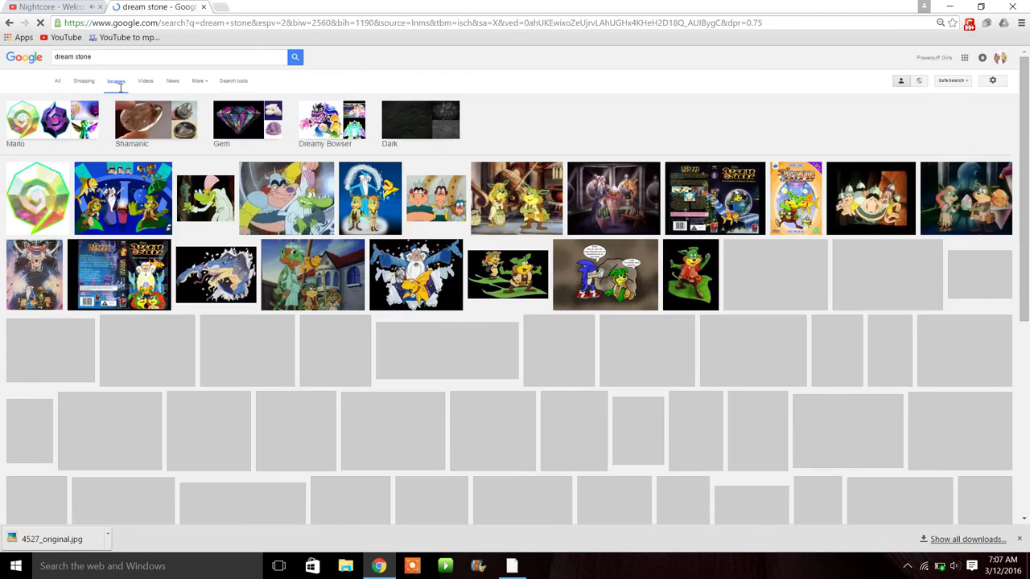
{"action": "left_click", "coordinate": [38, 132]}
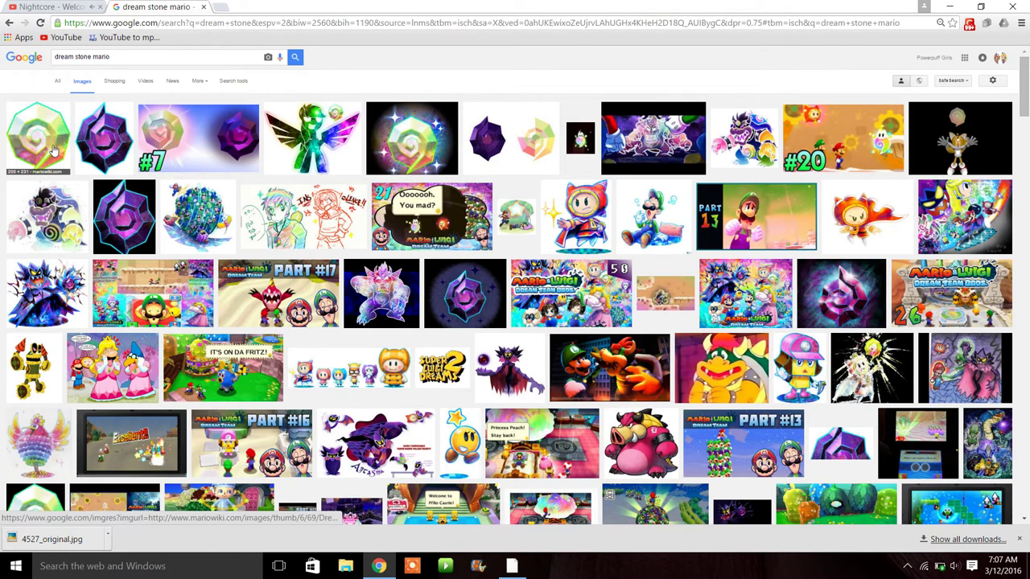
{"action": "left_click", "coordinate": [53, 150]}
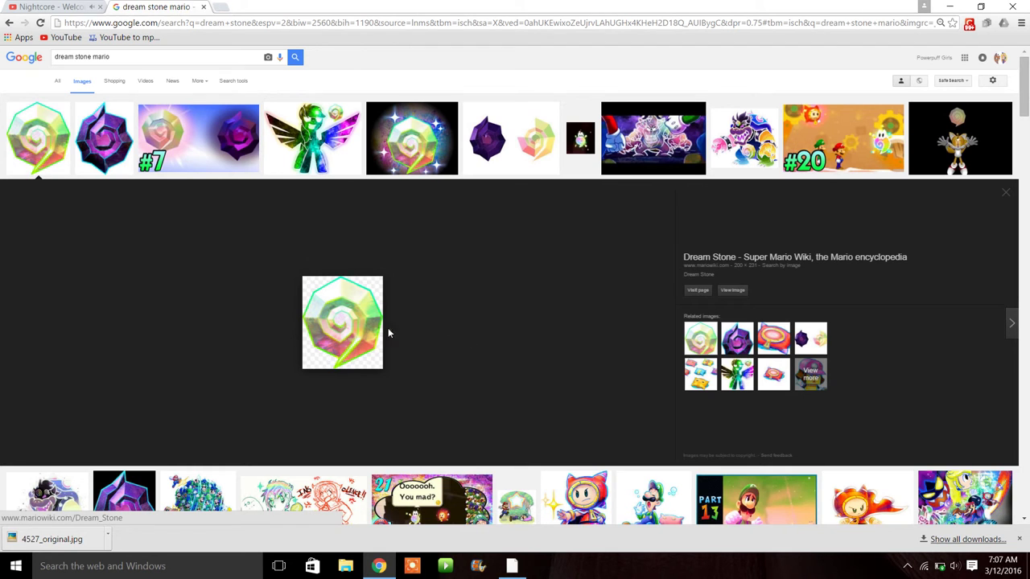
Save the previewed Dream Stone picture as a PNG in the Downloads folder under its suggested name, and close the search tab.
{"action": "right_click", "coordinate": [358, 334]}
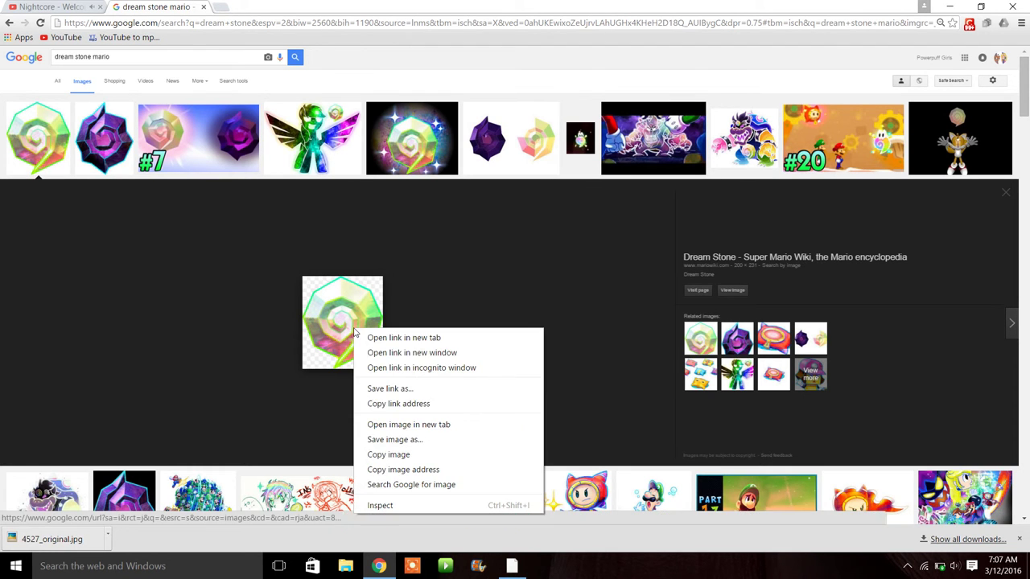
{"action": "left_click", "coordinate": [422, 440]}
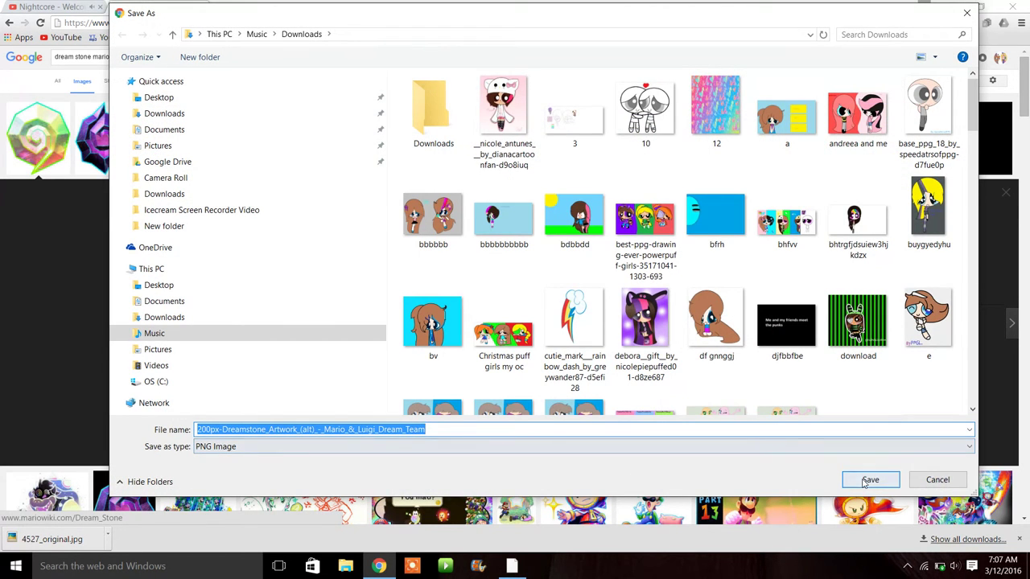
{"action": "left_click", "coordinate": [868, 481]}
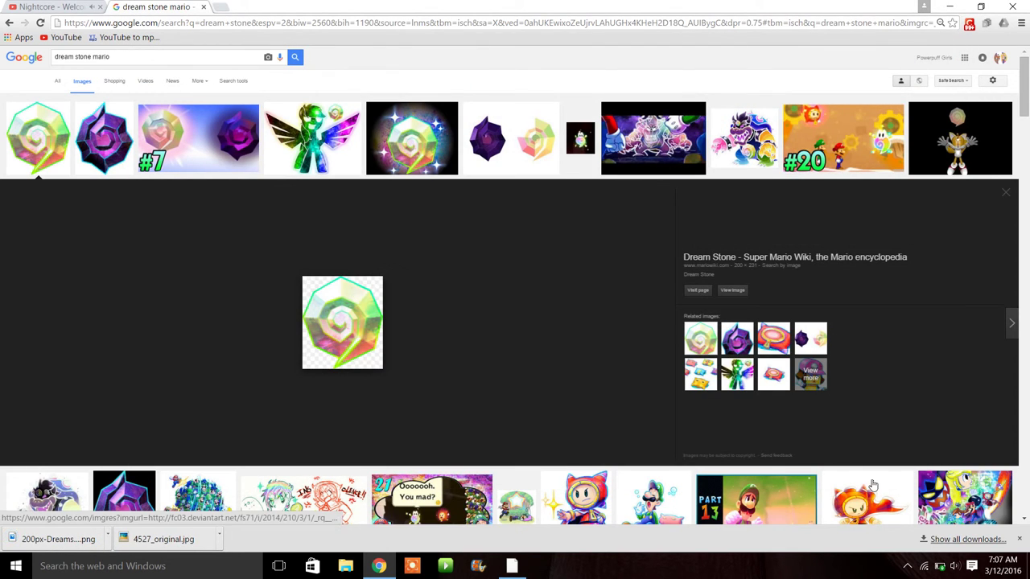
{"action": "left_click", "coordinate": [873, 486]}
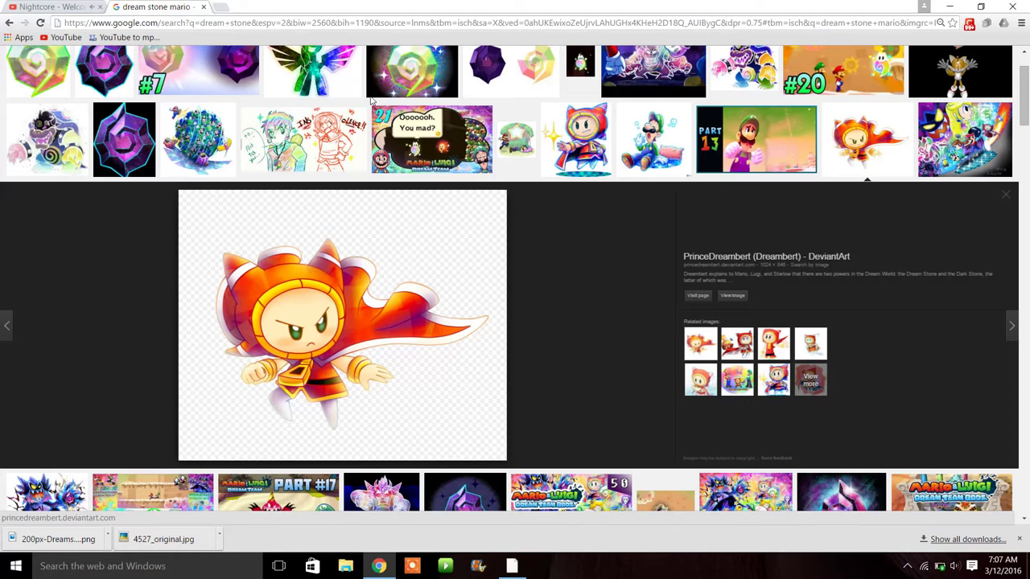
{"action": "left_click", "coordinate": [204, 7]}
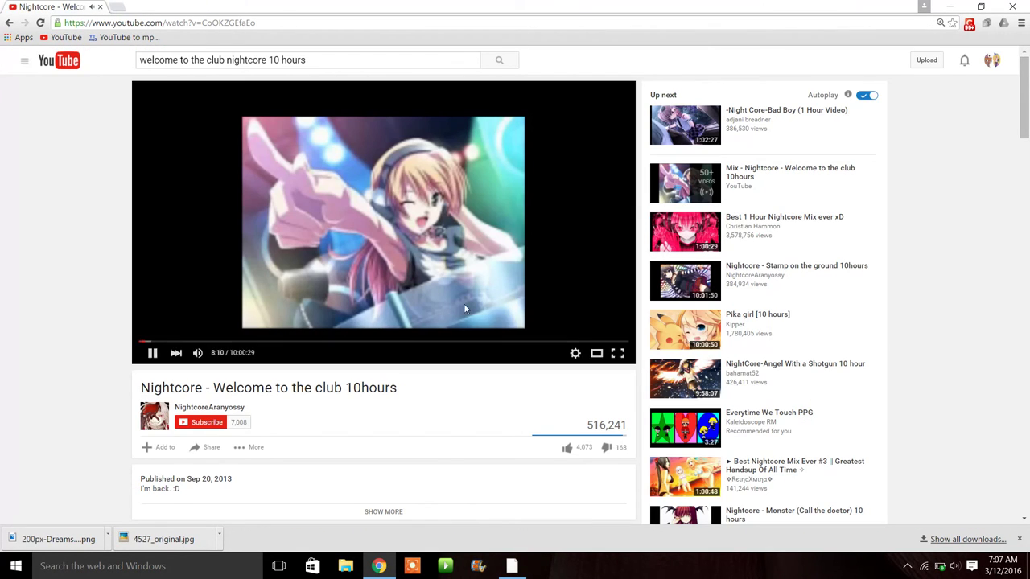
Switch to Paint and fill the character's head hair, both outer ears and the long back hair with brown.
{"action": "left_click", "coordinate": [512, 567]}
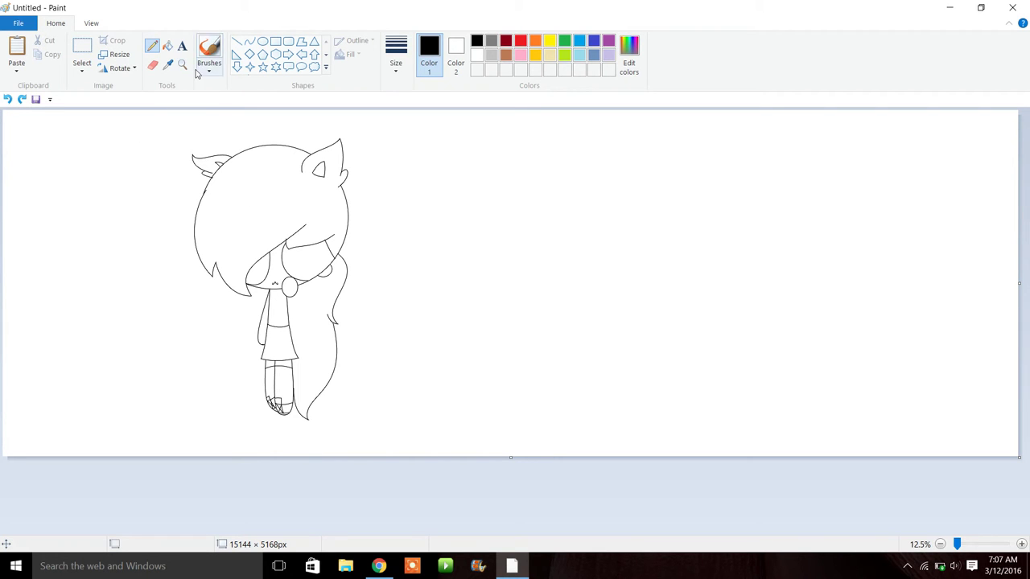
{"action": "left_click", "coordinate": [169, 49]}
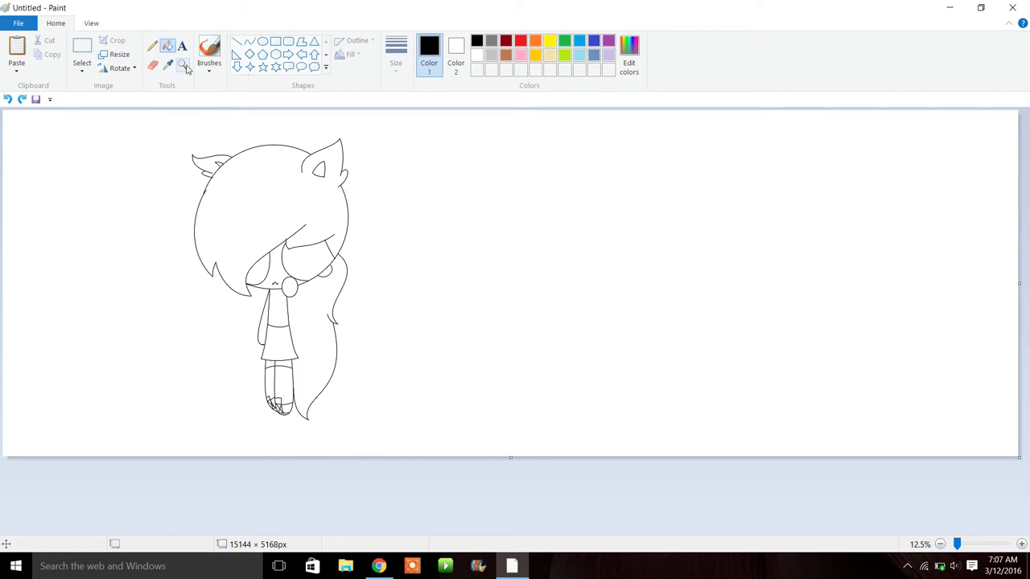
{"action": "left_click", "coordinate": [185, 69]}
{"action": "left_click", "coordinate": [506, 55]}
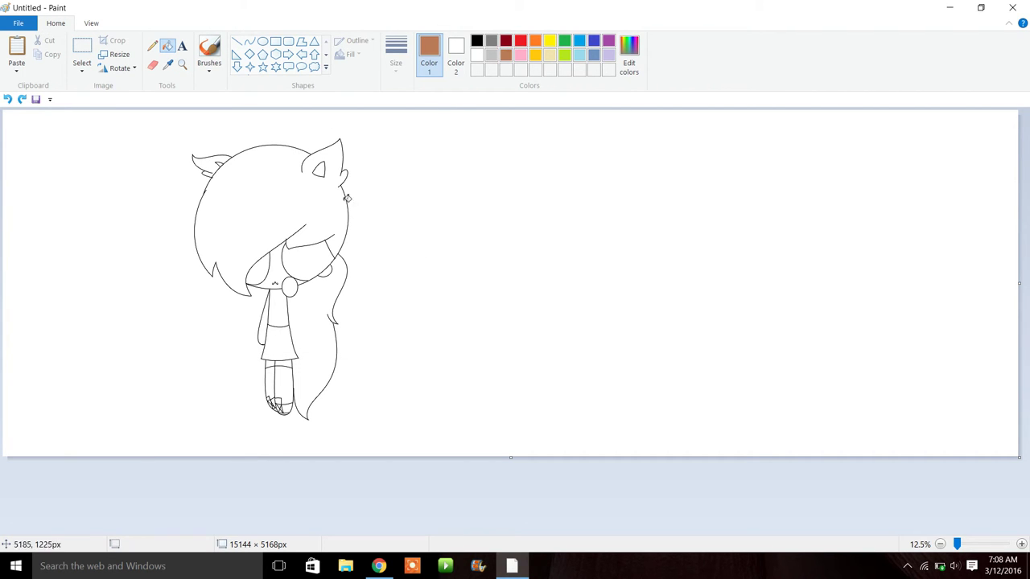
{"action": "left_click", "coordinate": [315, 208]}
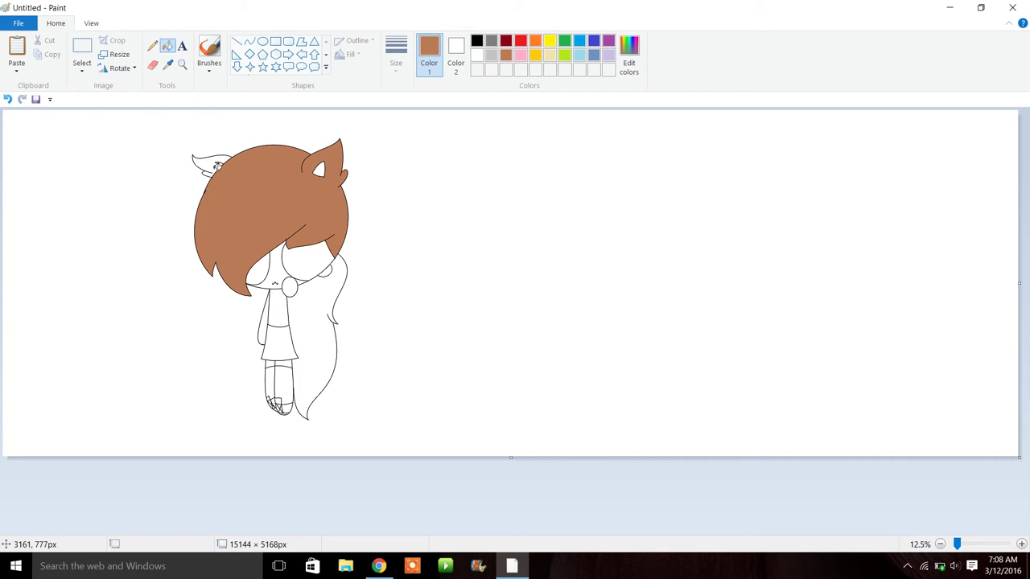
{"action": "left_click", "coordinate": [217, 167]}
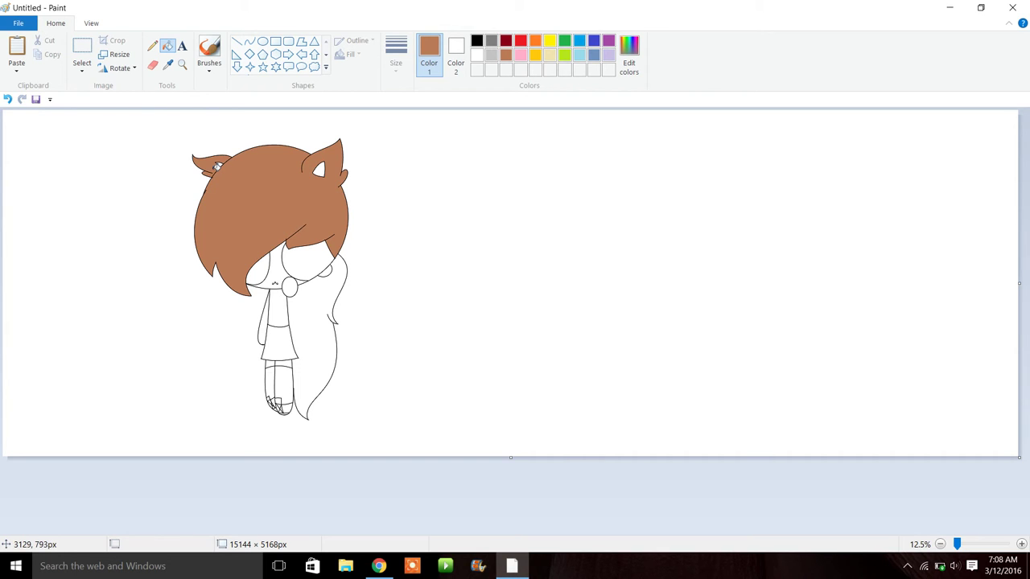
{"action": "left_click", "coordinate": [314, 299]}
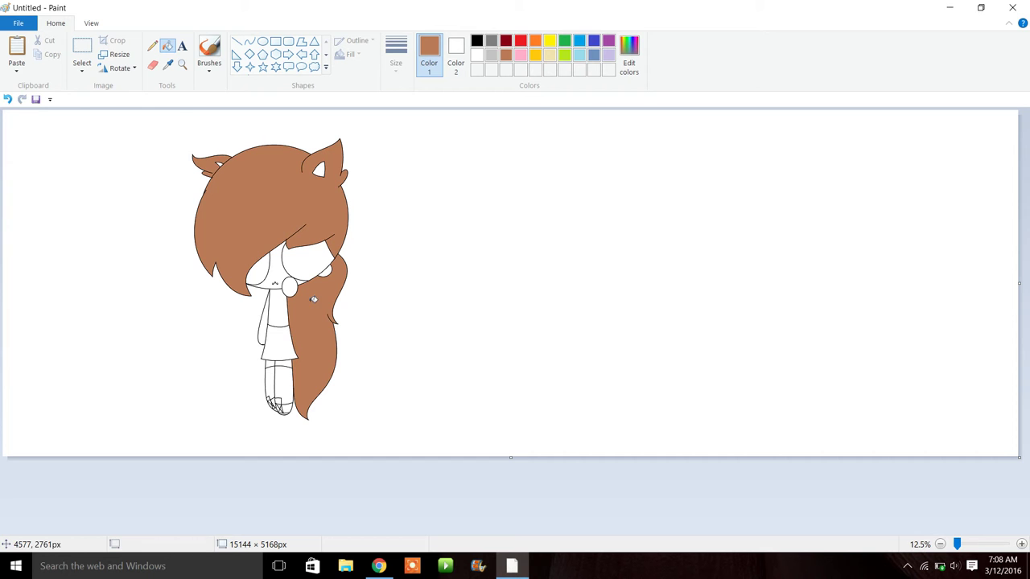
Fill the tongues and side uppers of the front and rear shoes with indigo, leaving the laced areas and toes white.
{"action": "left_click", "coordinate": [184, 69]}
{"action": "left_click", "coordinate": [407, 395]}
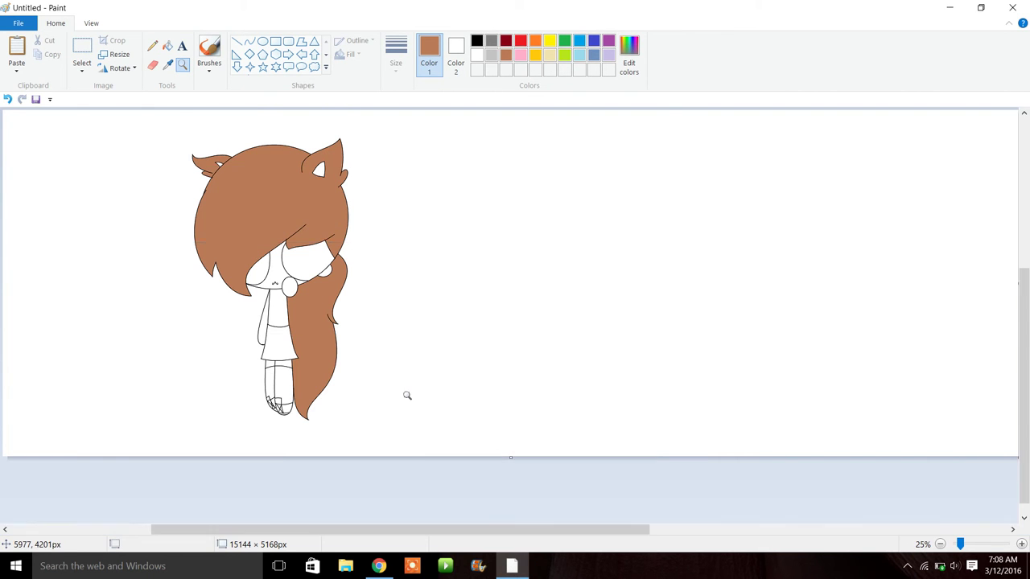
{"action": "right_click", "coordinate": [326, 414]}
{"action": "left_click", "coordinate": [326, 414]}
{"action": "left_click", "coordinate": [378, 409]}
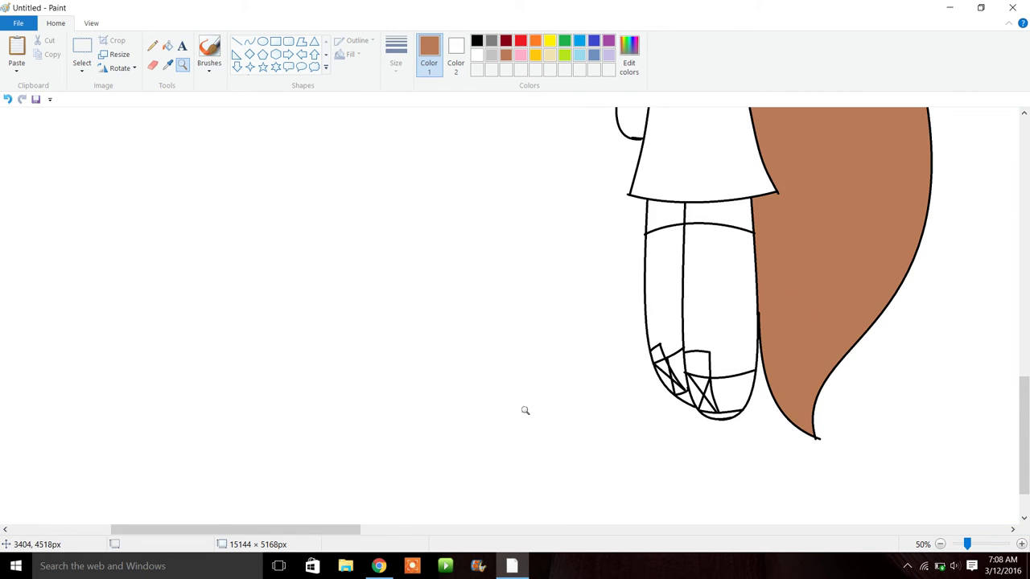
{"action": "left_click", "coordinate": [678, 359]}
{"action": "left_click", "coordinate": [500, 324]}
{"action": "left_click", "coordinate": [593, 40]}
{"action": "scroll", "coordinate": [1025, 457], "scroll_direction": "down", "scroll_amount": 3}
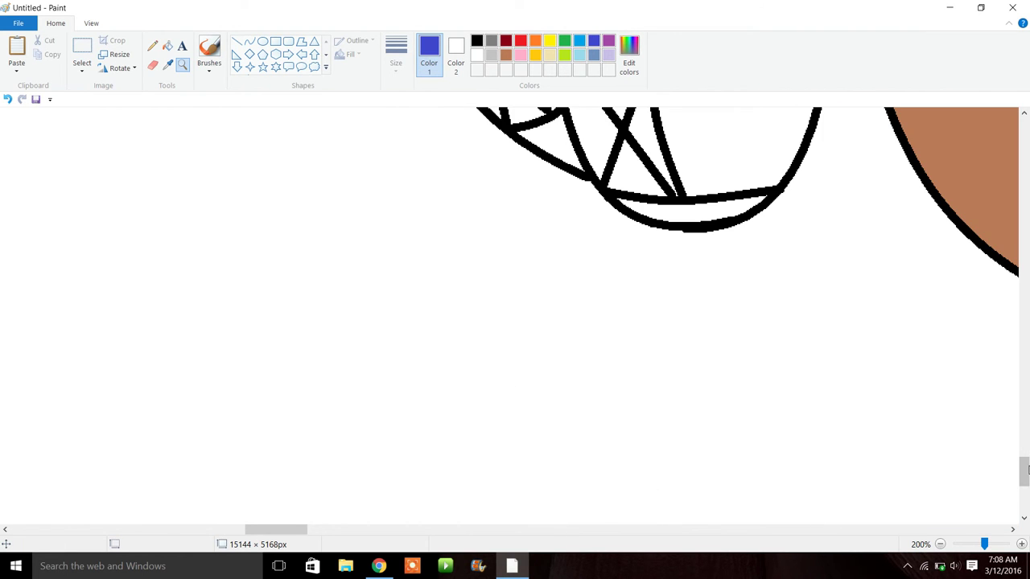
{"action": "scroll", "coordinate": [1025, 470], "scroll_direction": "up", "scroll_amount": 2}
{"action": "left_click", "coordinate": [167, 45]}
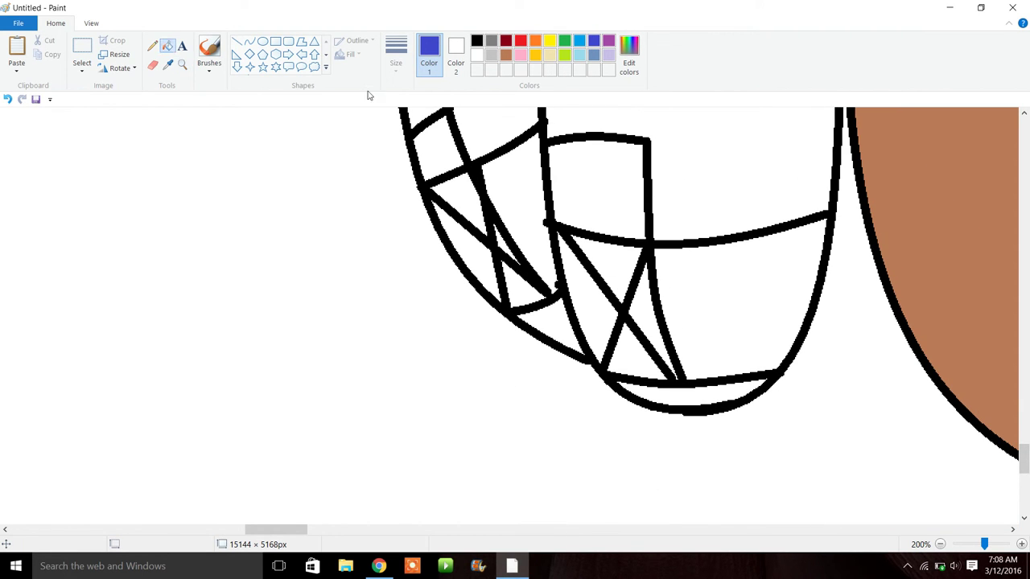
{"action": "left_click", "coordinate": [672, 257]}
{"action": "left_click", "coordinate": [598, 193]}
{"action": "left_click", "coordinate": [453, 157]}
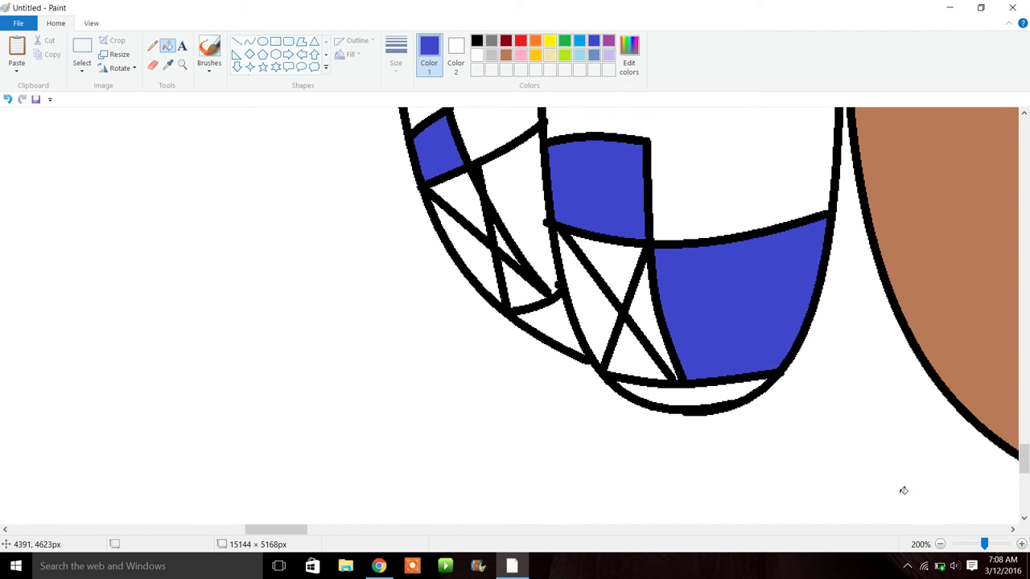
{"action": "left_click", "coordinate": [940, 545]}
{"action": "left_click", "coordinate": [940, 545]}
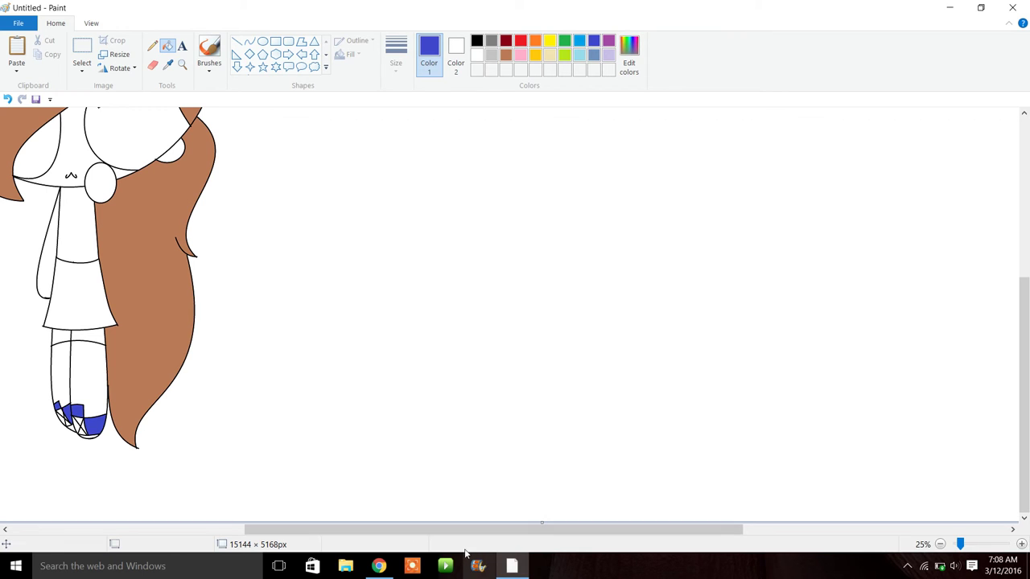
Fill the small round shape just behind the character's right cheek with bright blue.
{"action": "mouse_move", "coordinate": [460, 531]}
{"action": "left_mouse_down"}
{"action": "mouse_move", "coordinate": [234, 557]}
{"action": "mouse_move", "coordinate": [293, 544]}
{"action": "left_mouse_up"}
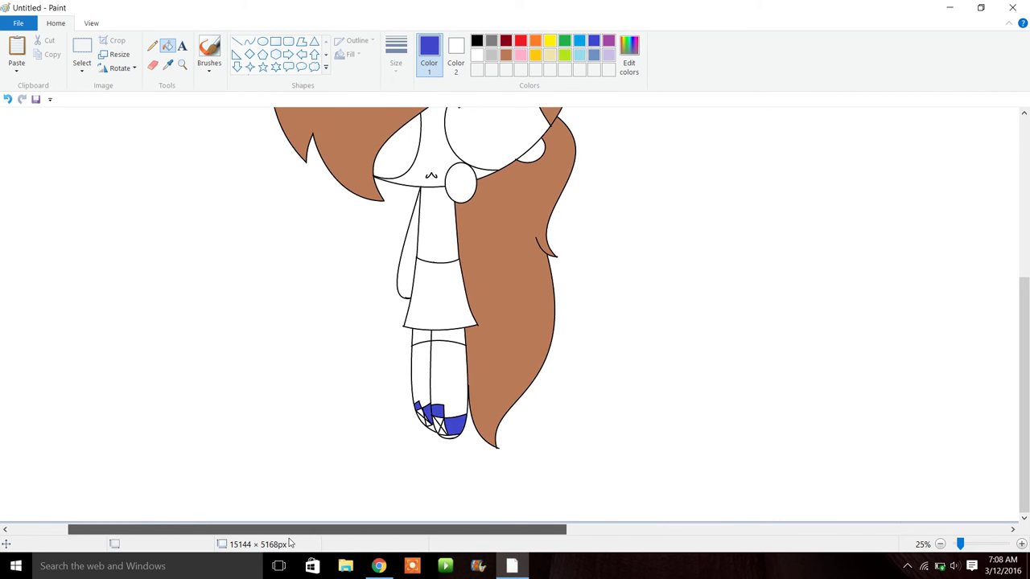
{"action": "left_click_drag", "start_coordinate": [1023, 316], "coordinate": [1019, 193]}
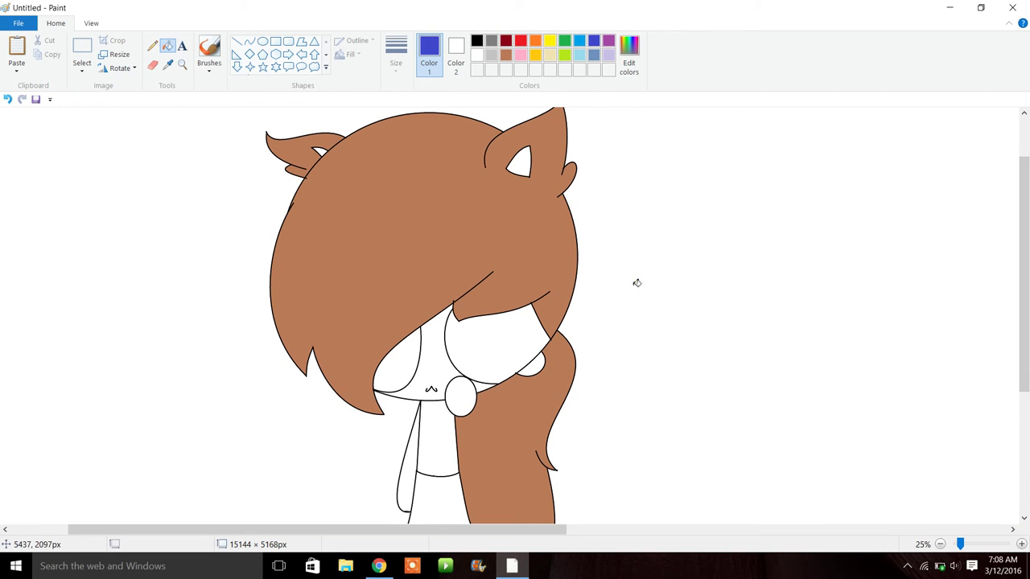
{"action": "left_click", "coordinate": [581, 41]}
{"action": "left_click", "coordinate": [532, 366]}
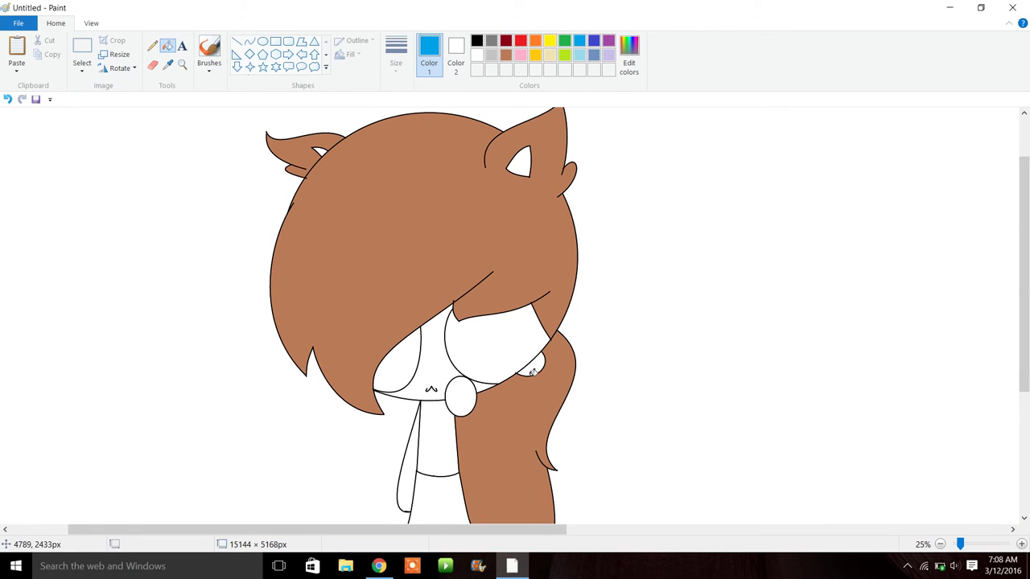
Define a pale peach custom color from orange with hue 16, saturation 240 and luminosity 214.
{"action": "left_click", "coordinate": [534, 44]}
{"action": "left_click", "coordinate": [629, 56]}
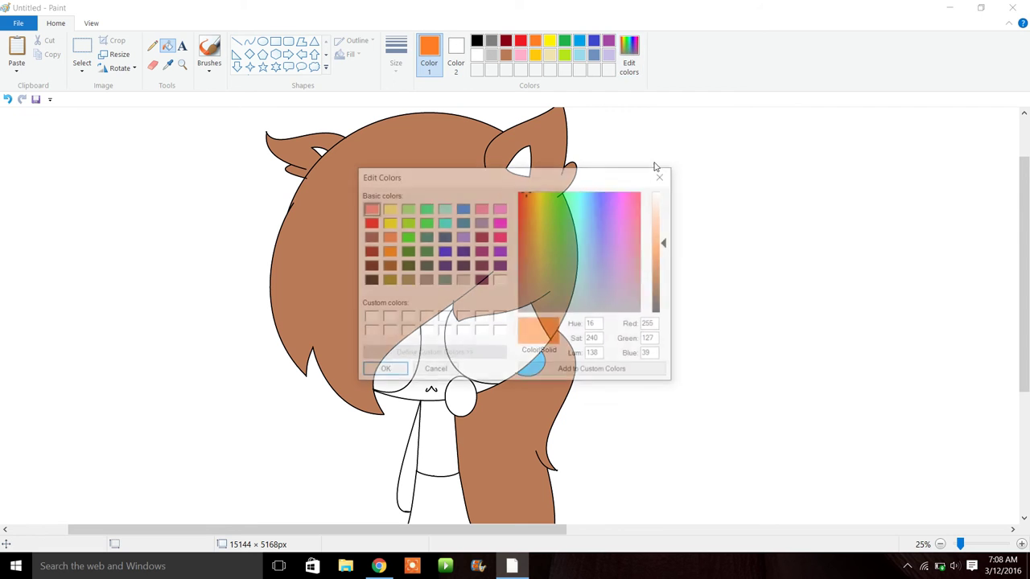
{"action": "left_click", "coordinate": [665, 205]}
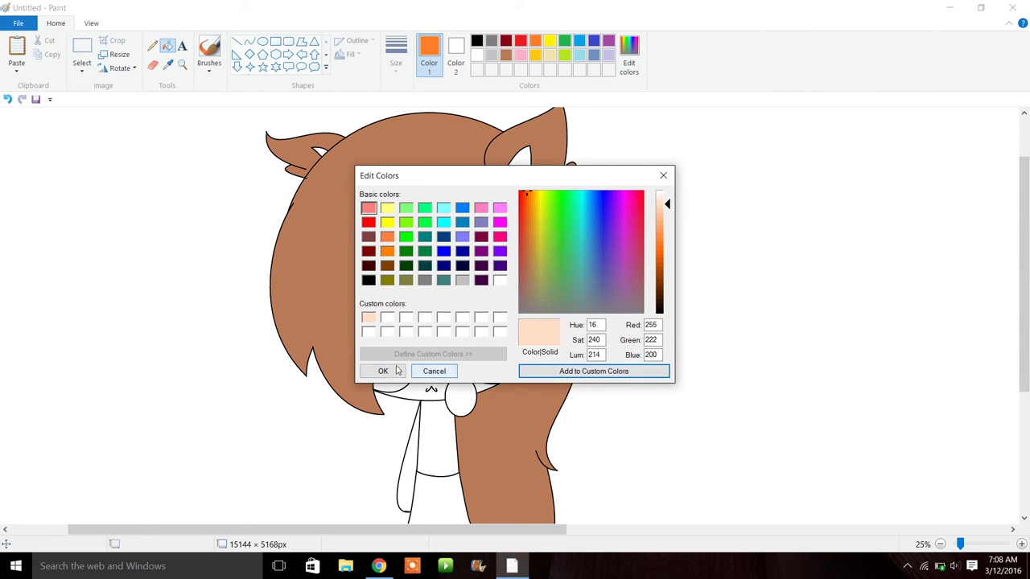
{"action": "left_click", "coordinate": [383, 371]}
Fill the inner triangles of both ears with light pink.
{"action": "left_click", "coordinate": [521, 40]}
{"action": "left_click", "coordinate": [521, 54]}
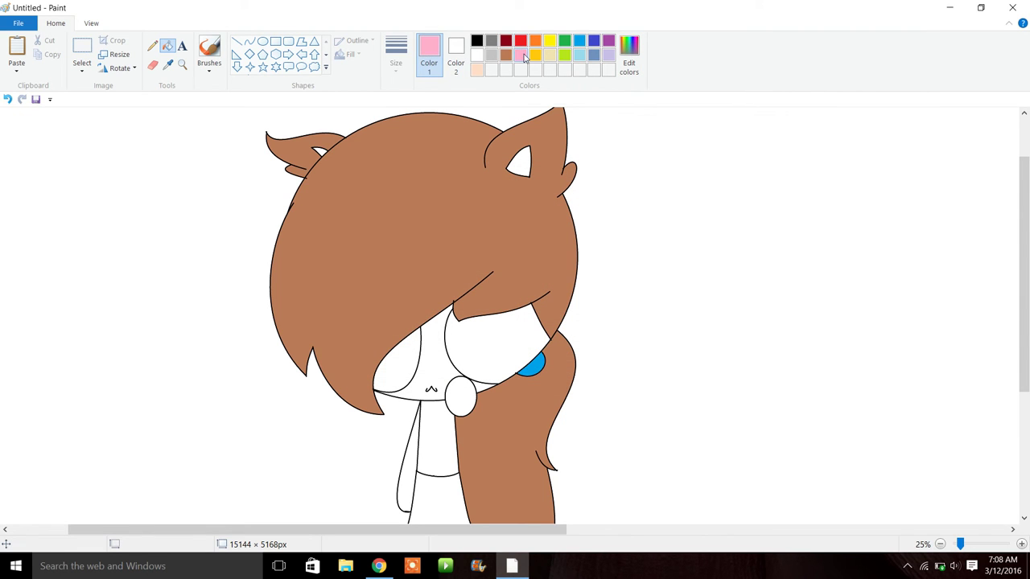
{"action": "left_click", "coordinate": [519, 163]}
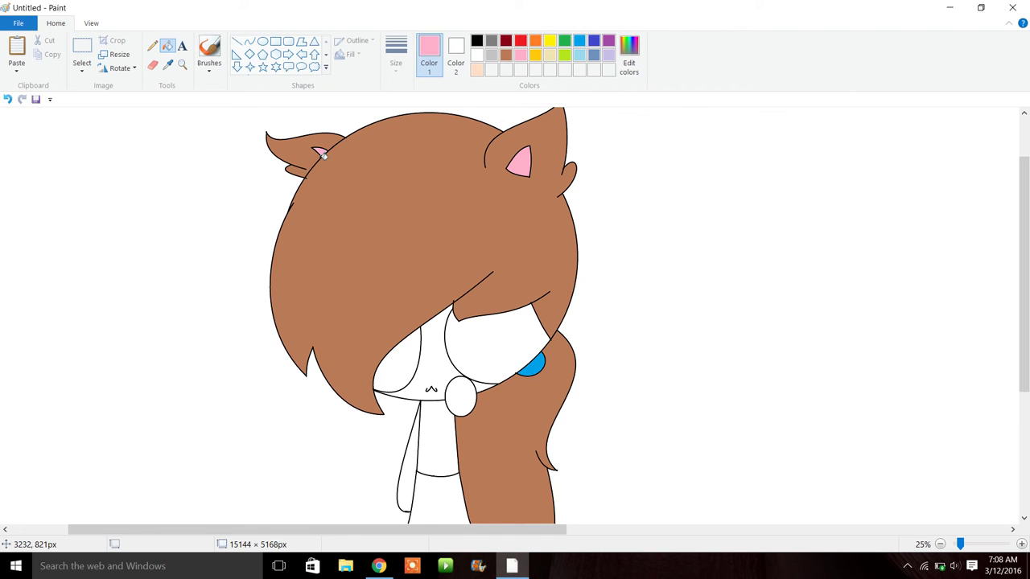
Draw a bow with two triangular loops and two forked ribbon tails on the hair below the larger ear, using a thicker black pencil.
{"action": "scroll", "coordinate": [911, 237], "scroll_direction": "up", "scroll_amount": 3}
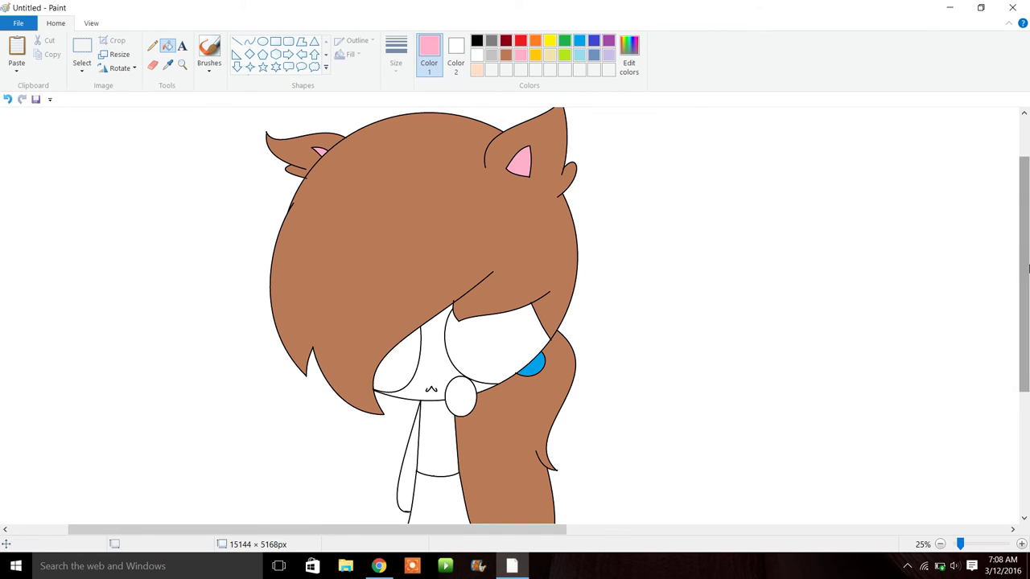
{"action": "left_click", "coordinate": [183, 65]}
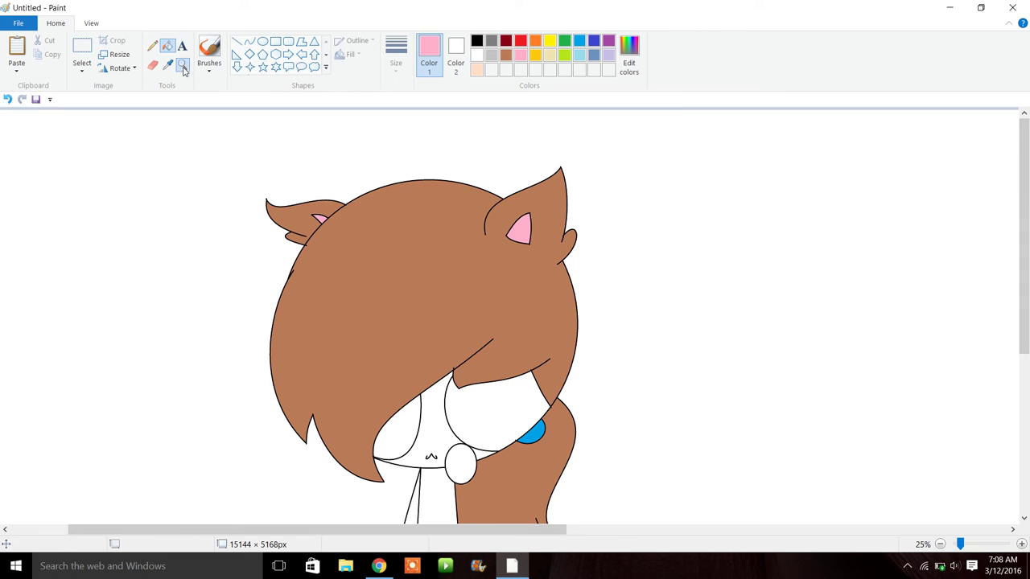
{"action": "left_click", "coordinate": [587, 269]}
{"action": "left_click", "coordinate": [306, 309]}
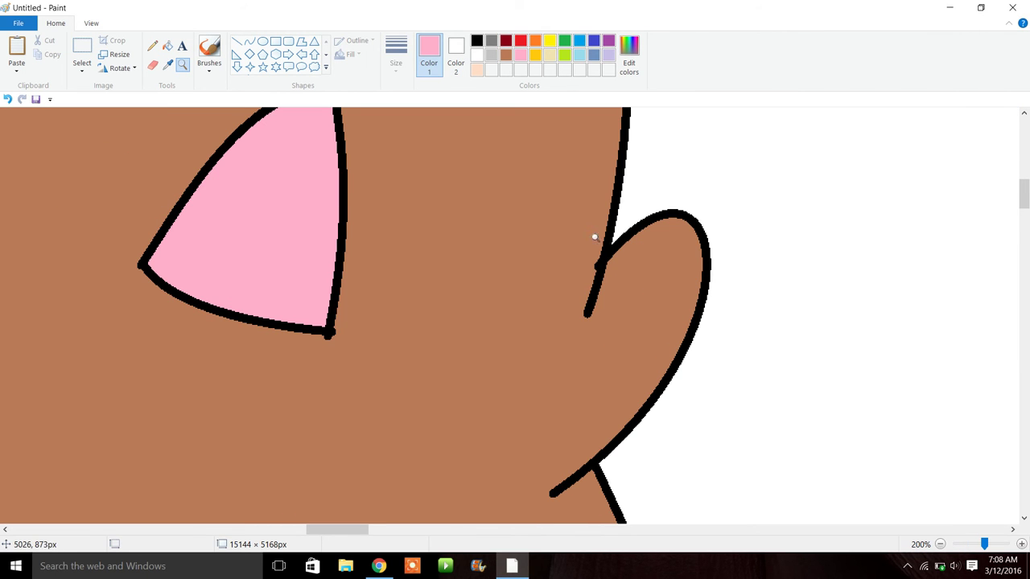
{"action": "left_click", "coordinate": [940, 544]}
{"action": "left_click", "coordinate": [333, 301]}
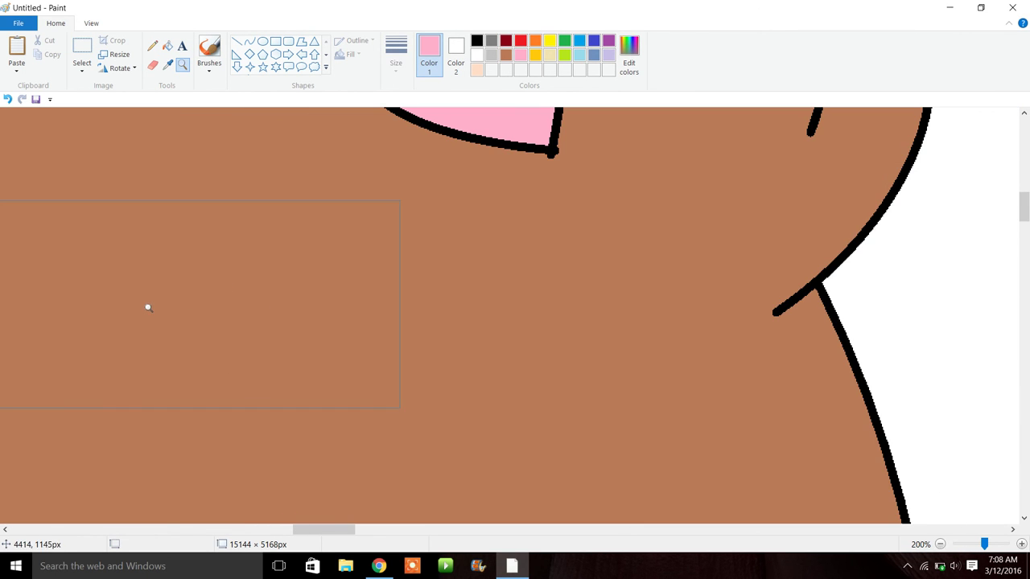
{"action": "left_click", "coordinate": [152, 46]}
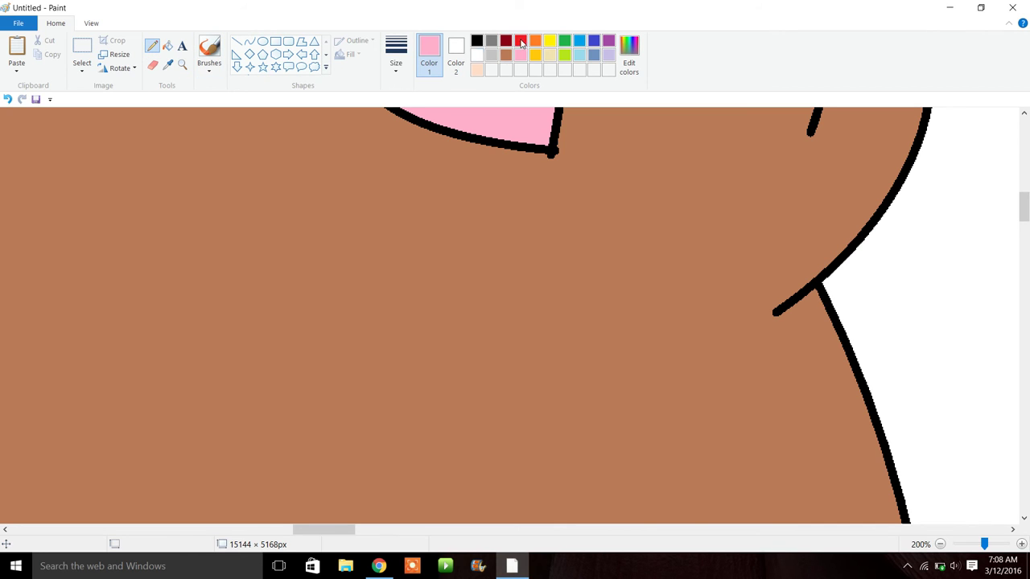
{"action": "left_click", "coordinate": [477, 41]}
{"action": "mouse_move", "coordinate": [515, 330]}
{"action": "left_mouse_down"}
{"action": "mouse_move", "coordinate": [355, 261]}
{"action": "mouse_move", "coordinate": [311, 230]}
{"action": "left_mouse_up"}
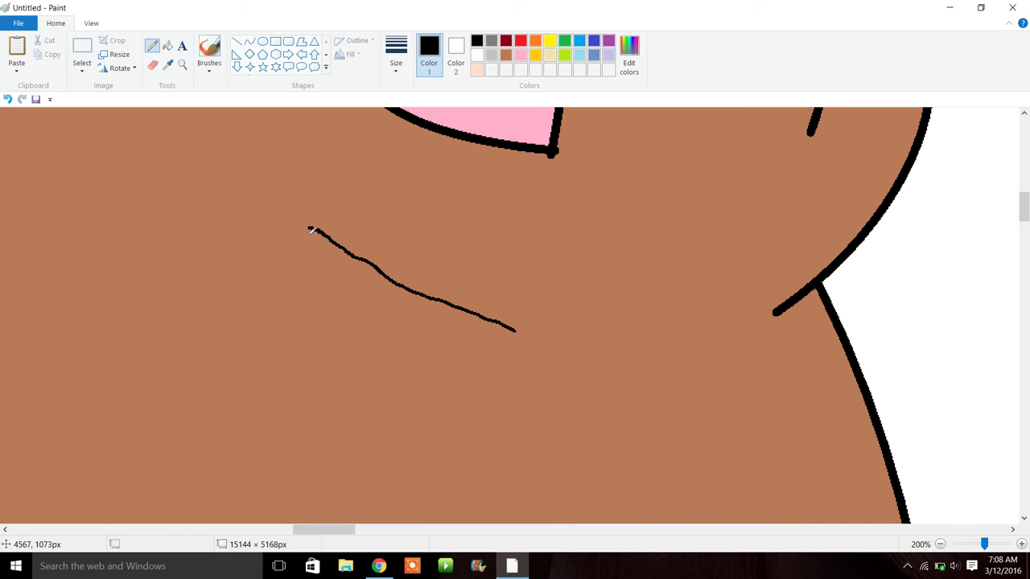
{"action": "left_click", "coordinate": [7, 99]}
{"action": "left_click", "coordinate": [396, 56]}
{"action": "left_click", "coordinate": [426, 170]}
{"action": "mouse_move", "coordinate": [308, 214]}
{"action": "left_mouse_down"}
{"action": "mouse_move", "coordinate": [391, 263]}
{"action": "mouse_move", "coordinate": [485, 287]}
{"action": "mouse_move", "coordinate": [435, 214]}
{"action": "mouse_move", "coordinate": [355, 319]}
{"action": "mouse_move", "coordinate": [318, 217]}
{"action": "left_mouse_up"}
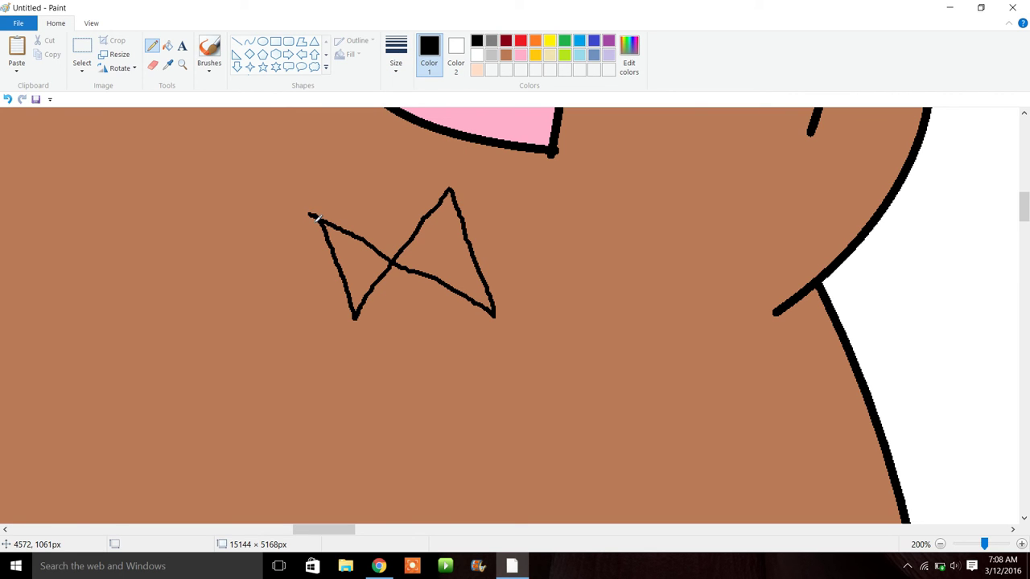
{"action": "left_click_drag", "start_coordinate": [1024, 206], "coordinate": [1023, 208]}
{"action": "mouse_move", "coordinate": [407, 326]}
{"action": "left_mouse_down"}
{"action": "mouse_move", "coordinate": [438, 395]}
{"action": "mouse_move", "coordinate": [443, 361]}
{"action": "mouse_move", "coordinate": [461, 386]}
{"action": "mouse_move", "coordinate": [443, 327]}
{"action": "mouse_move", "coordinate": [385, 276]}
{"action": "mouse_move", "coordinate": [469, 318]}
{"action": "mouse_move", "coordinate": [509, 378]}
{"action": "mouse_move", "coordinate": [521, 354]}
{"action": "mouse_move", "coordinate": [546, 379]}
{"action": "mouse_move", "coordinate": [494, 299]}
{"action": "left_mouse_up"}
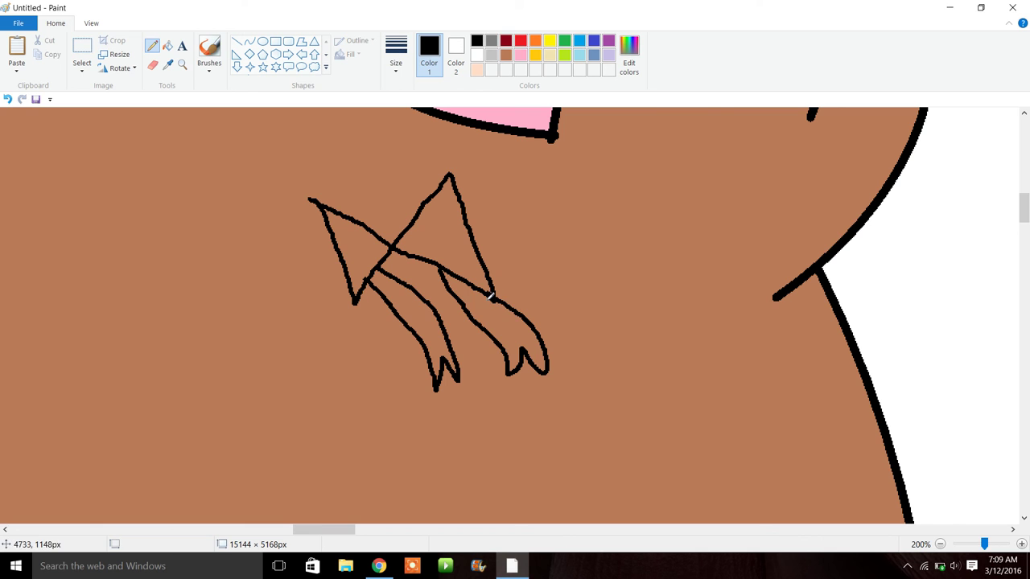
Define a turquoise custom color with hue 117, saturation 240 and luminosity 128 for filling.
{"action": "left_click", "coordinate": [167, 46]}
{"action": "left_click", "coordinate": [629, 57]}
{"action": "left_click_drag", "start_coordinate": [618, 221], "coordinate": [582, 191]}
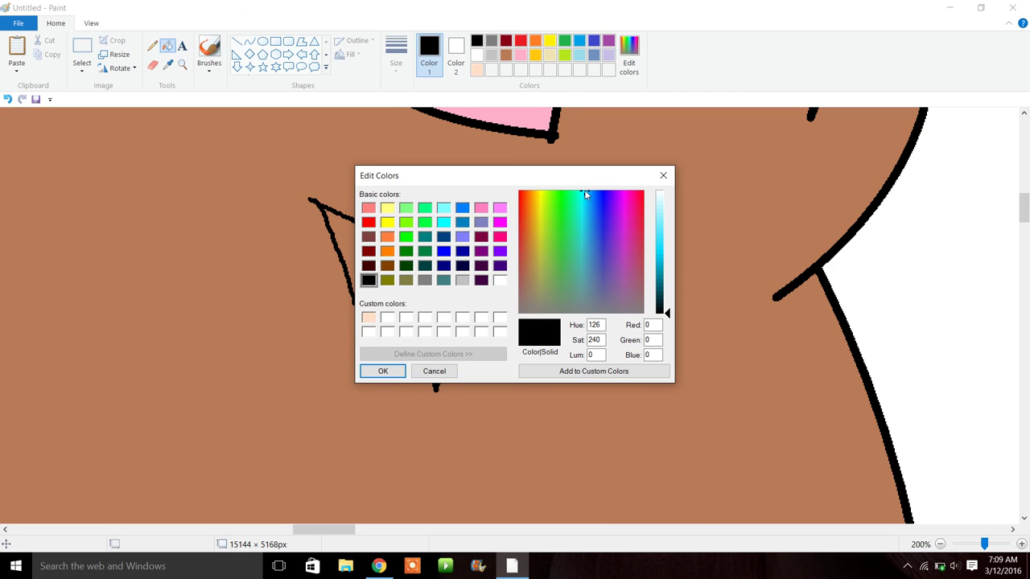
{"action": "left_click", "coordinate": [666, 250]}
{"action": "left_click_drag", "start_coordinate": [588, 197], "coordinate": [582, 192]}
{"action": "left_click", "coordinate": [524, 370]}
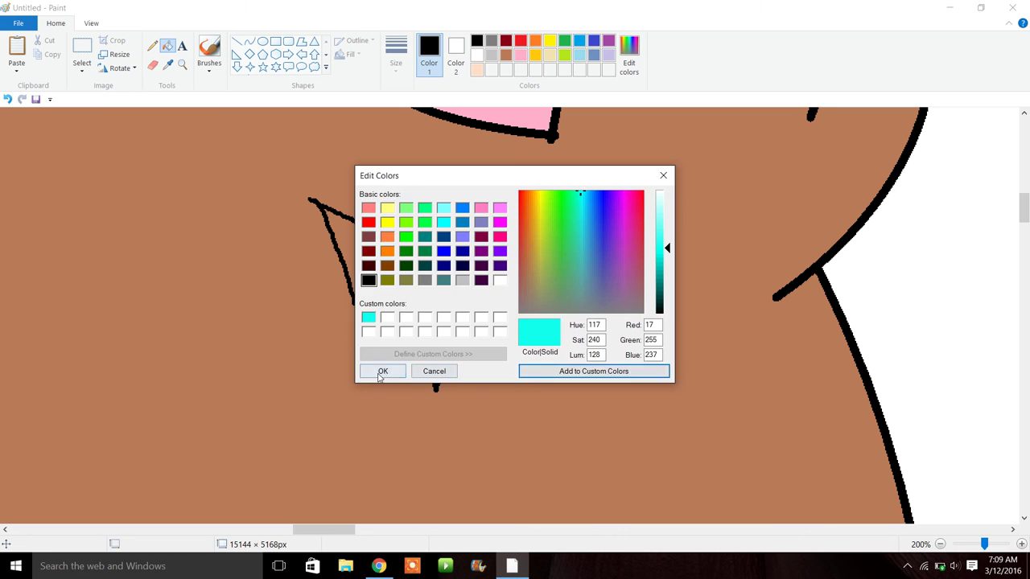
{"action": "left_click", "coordinate": [382, 371]}
Fill both loops and both ribbon tails of the hair bow with the custom turquoise.
{"action": "left_click", "coordinate": [365, 247]}
{"action": "left_click", "coordinate": [446, 234]}
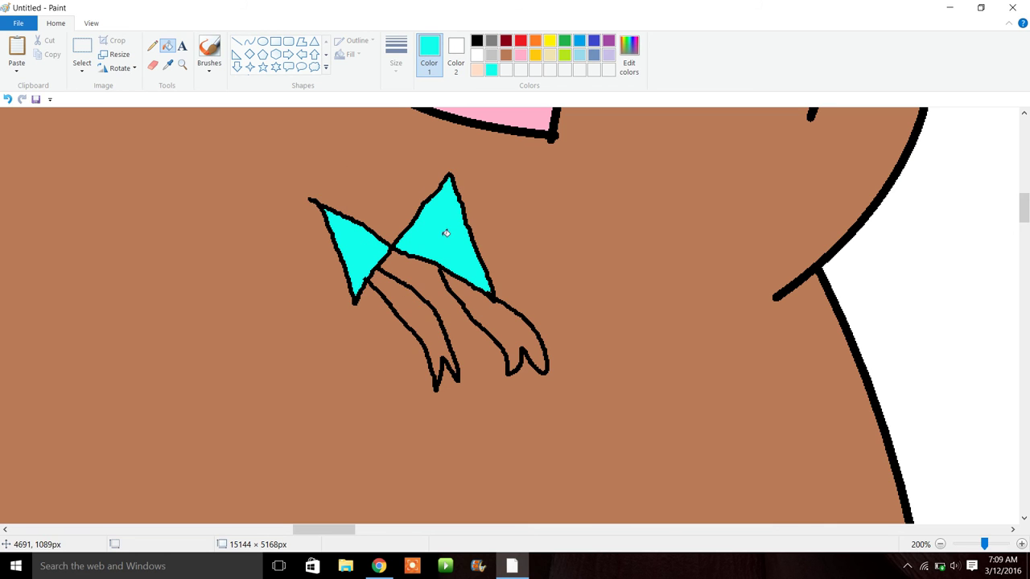
{"action": "left_click", "coordinate": [413, 298]}
{"action": "left_click", "coordinate": [466, 301]}
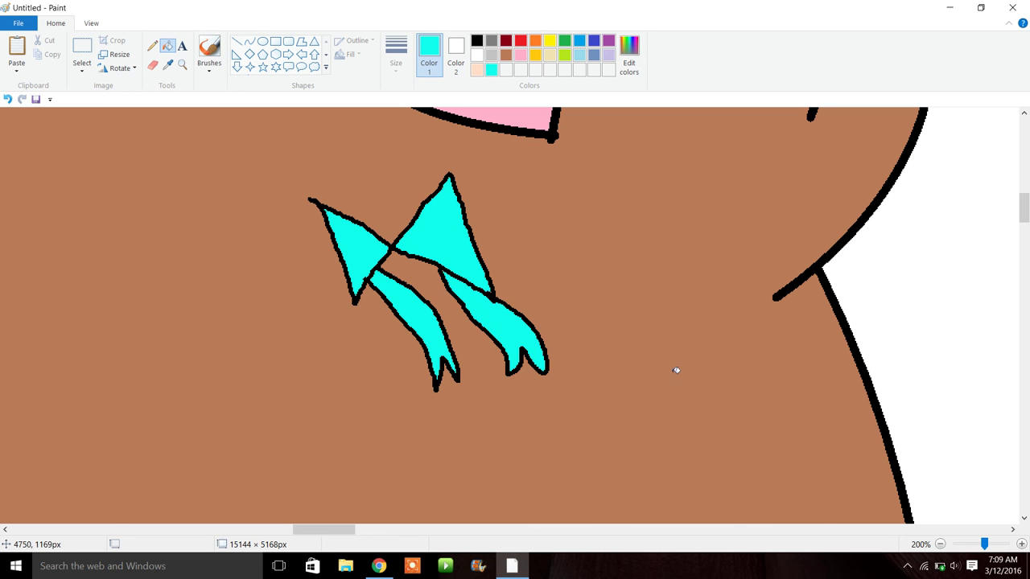
Fill the character's skirt with the same custom turquoise as the bow.
{"action": "left_click", "coordinate": [940, 544]}
{"action": "left_click", "coordinate": [940, 545]}
{"action": "left_click", "coordinate": [940, 545]}
{"action": "left_click", "coordinate": [940, 545]}
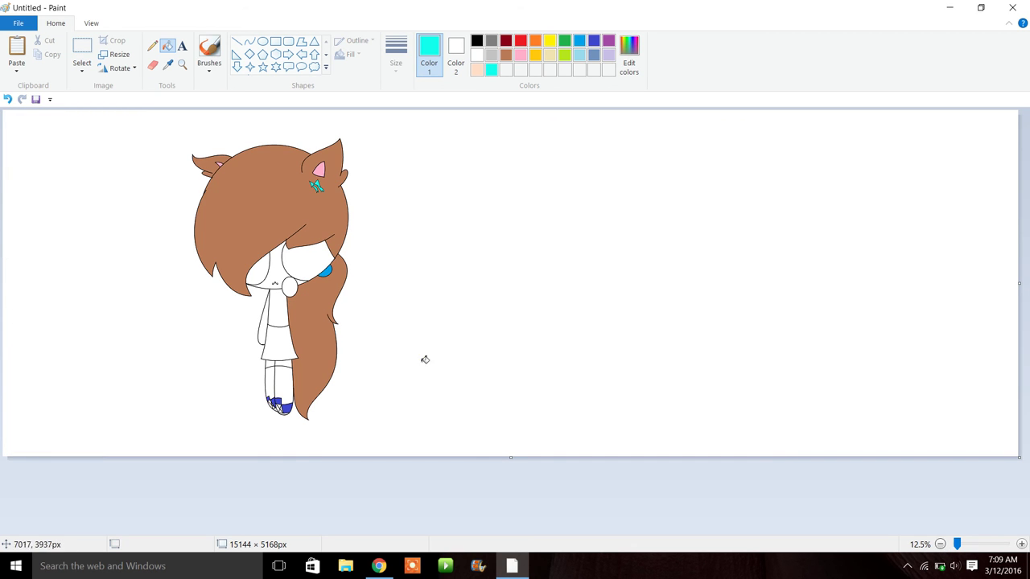
{"action": "left_click", "coordinate": [182, 64]}
{"action": "left_click", "coordinate": [502, 411]}
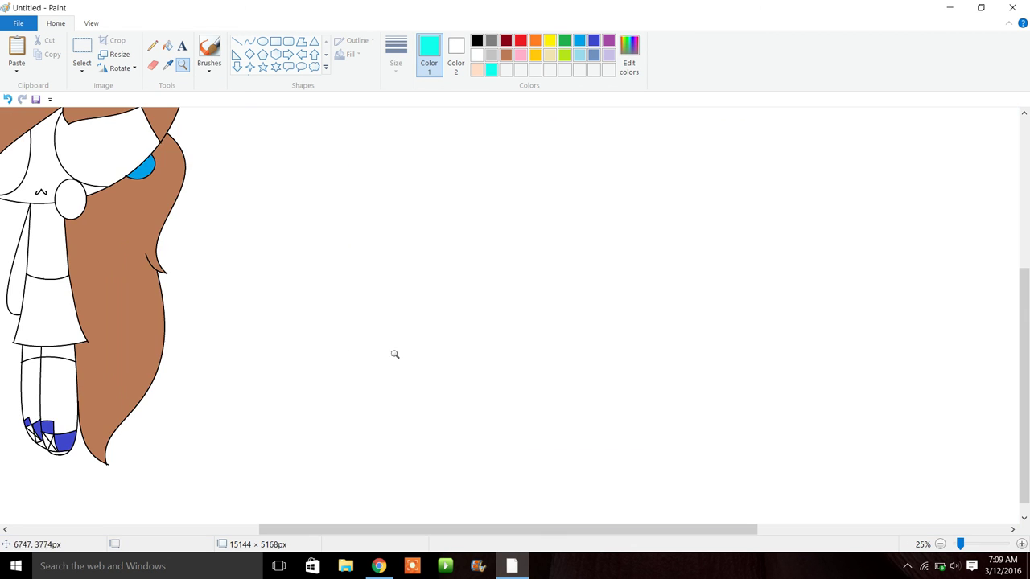
{"action": "left_click", "coordinate": [161, 345]}
{"action": "left_click", "coordinate": [201, 322]}
{"action": "left_click", "coordinate": [167, 47]}
{"action": "left_click", "coordinate": [422, 305]}
Draw a white circle with a black outline, about 51 × 49 px, near the skirt's hem, and start a straight black line beside it.
{"action": "left_click", "coordinate": [477, 41]}
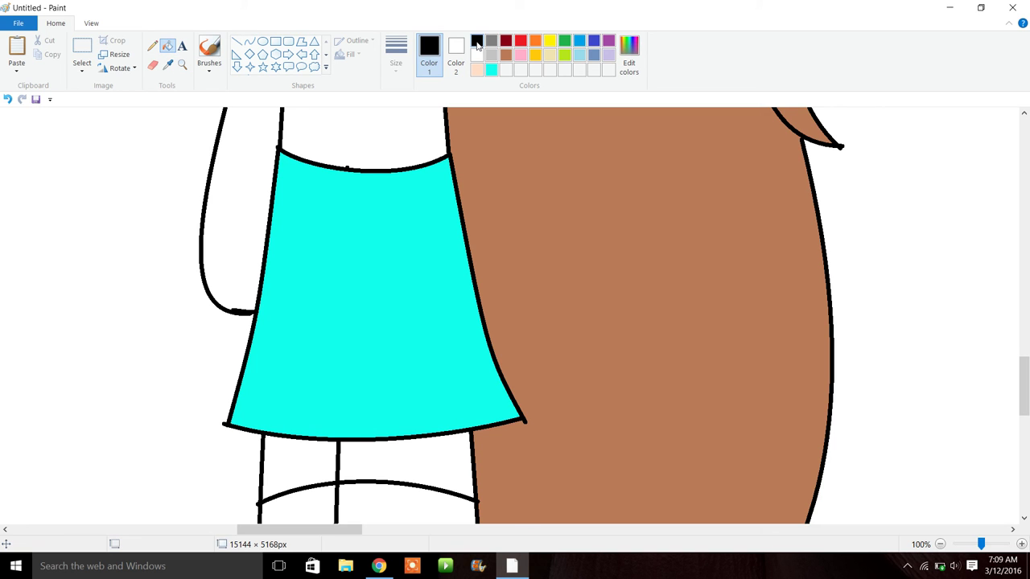
{"action": "left_click", "coordinate": [525, 396]}
{"action": "left_click", "coordinate": [365, 272]}
{"action": "left_click", "coordinate": [154, 46]}
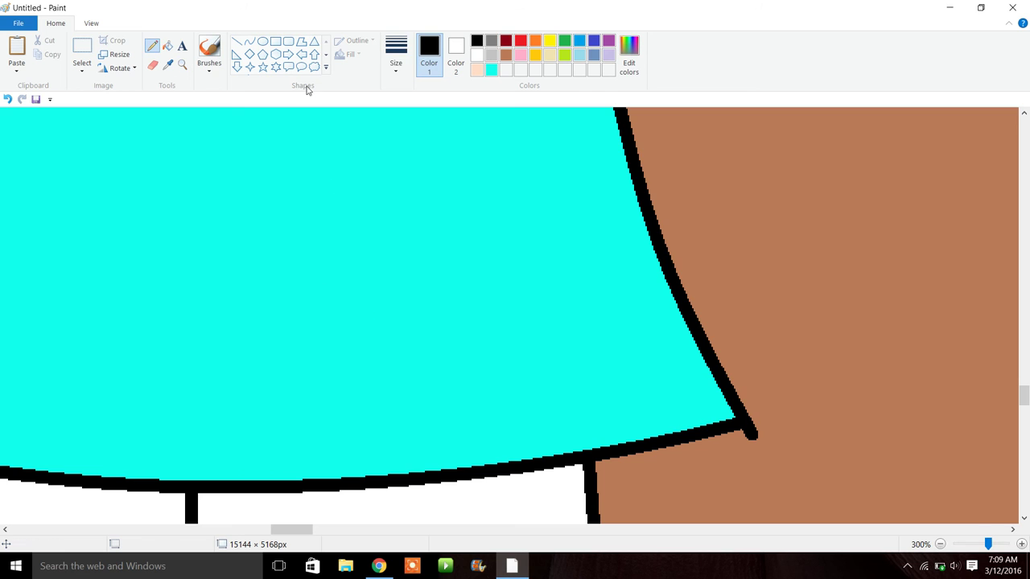
{"action": "left_click", "coordinate": [263, 41]}
{"action": "left_click_drag", "start_coordinate": [346, 316], "coordinate": [431, 400]}
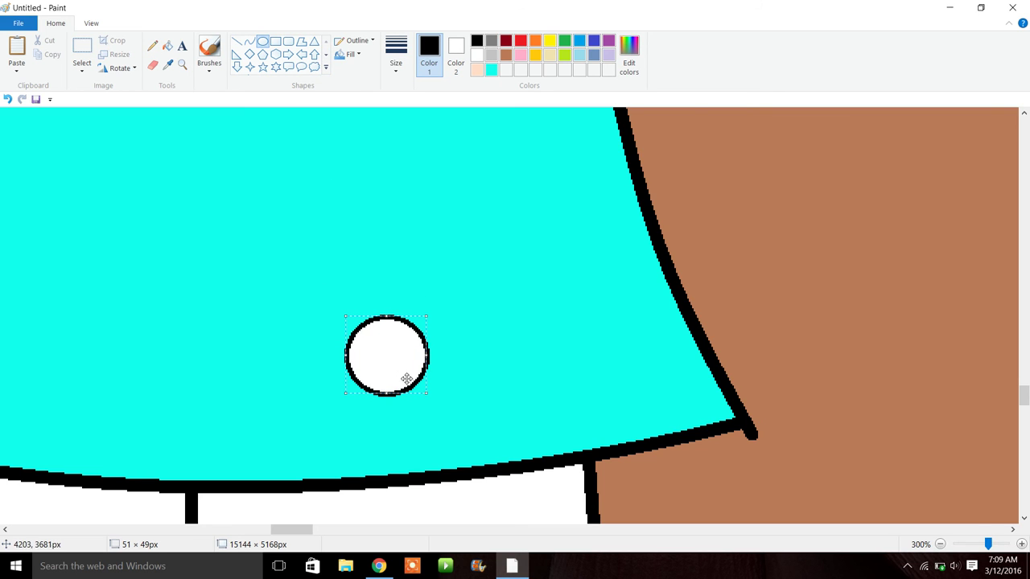
{"action": "left_click", "coordinate": [236, 41]}
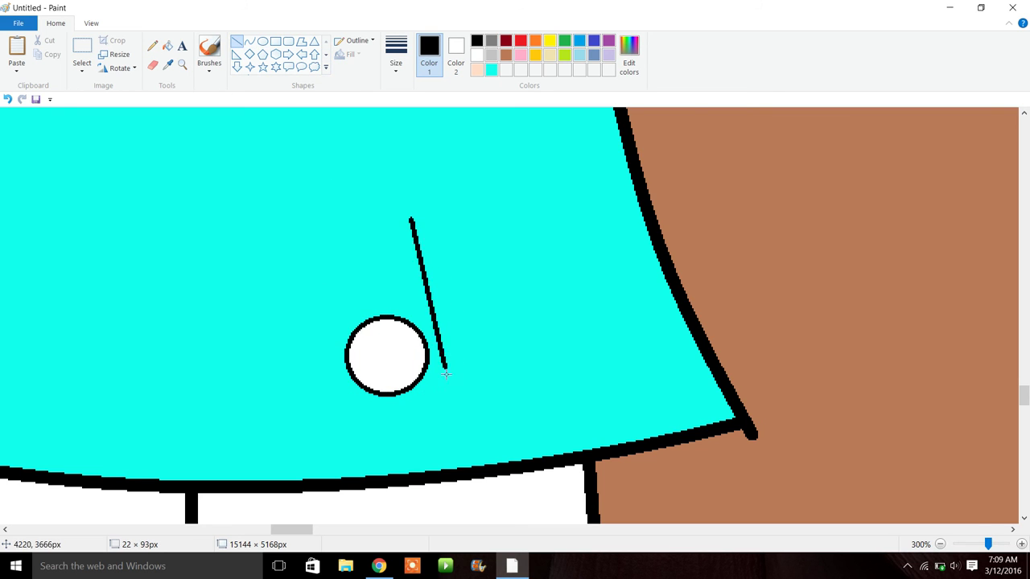